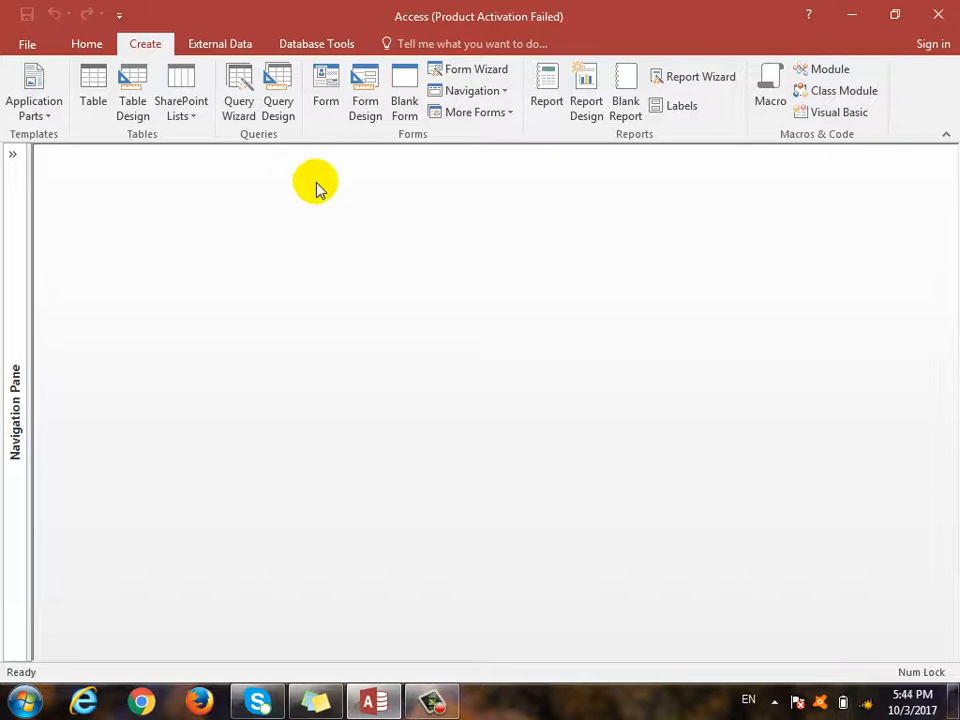
Check the list of saved import operations for the current database.
{"action": "left_click", "coordinate": [226, 43]}
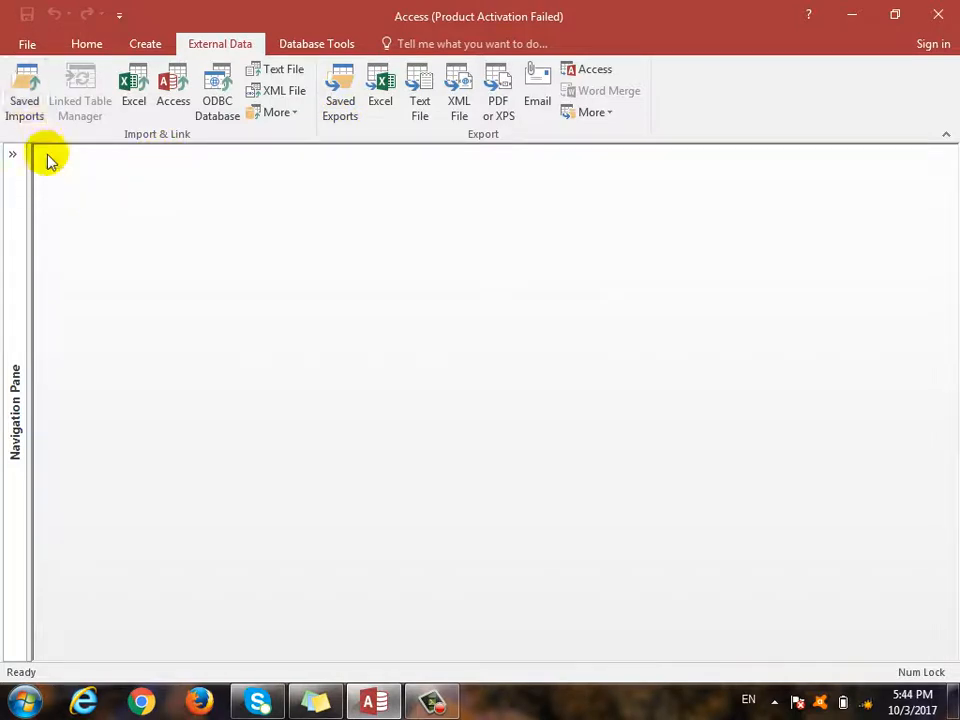
{"action": "left_click", "coordinate": [39, 122]}
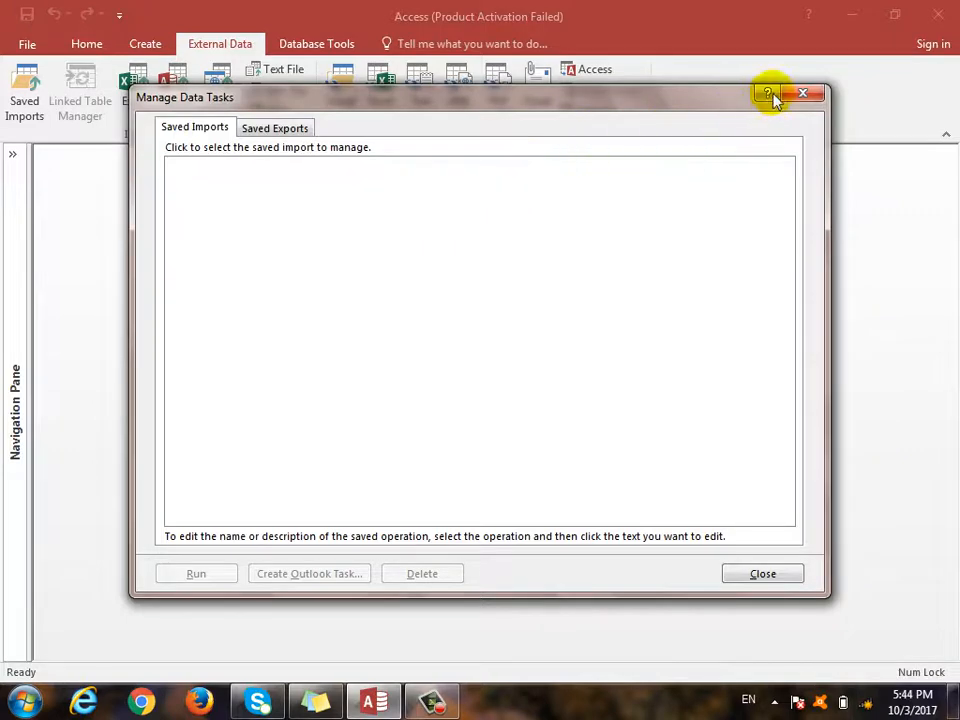
{"action": "left_click", "coordinate": [812, 94]}
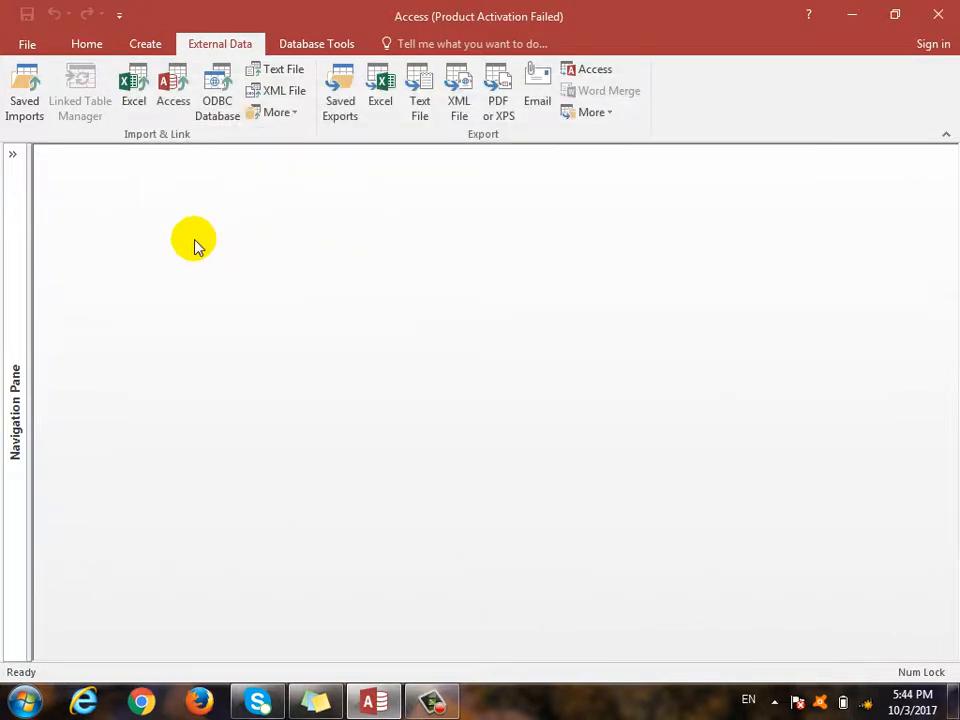
{"action": "left_click", "coordinate": [144, 110]}
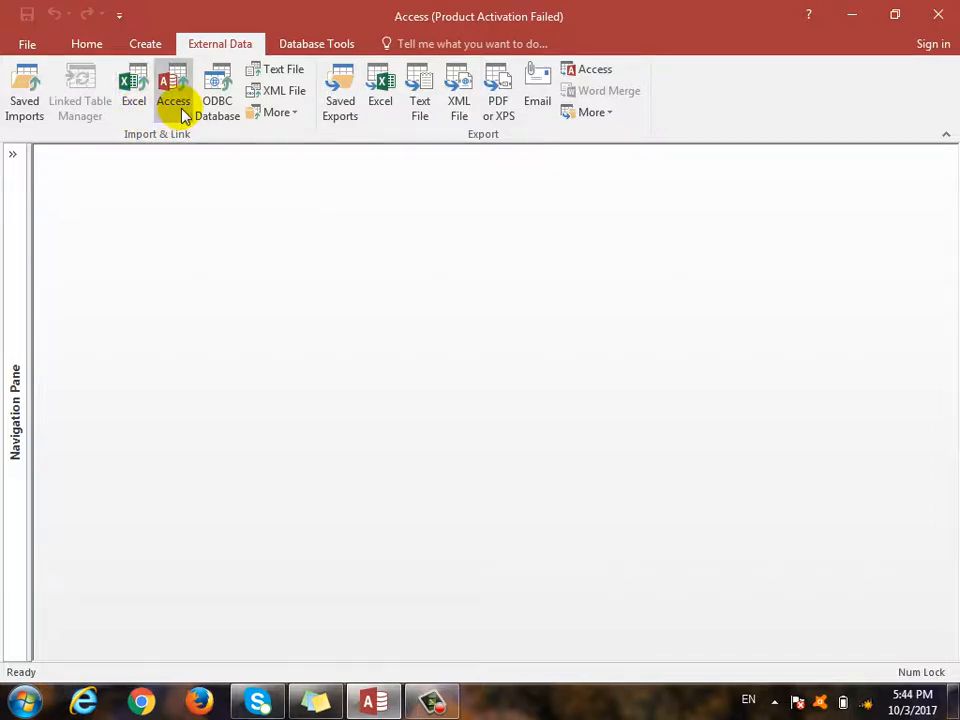
{"action": "left_click", "coordinate": [283, 112]}
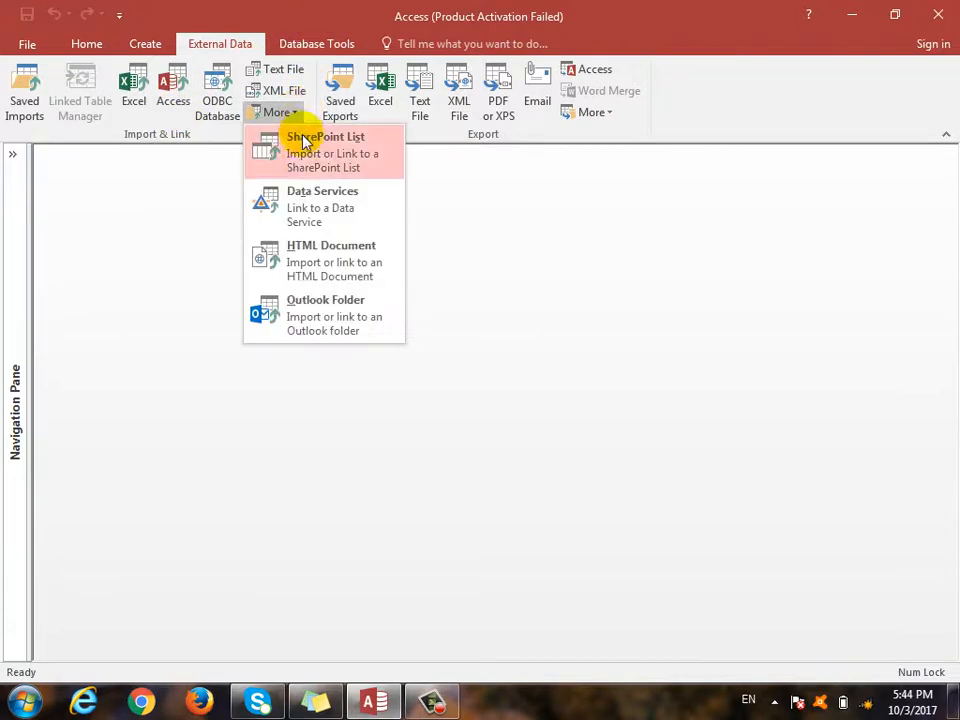
{"action": "left_click", "coordinate": [139, 289]}
{"action": "key", "text": "super+d"}
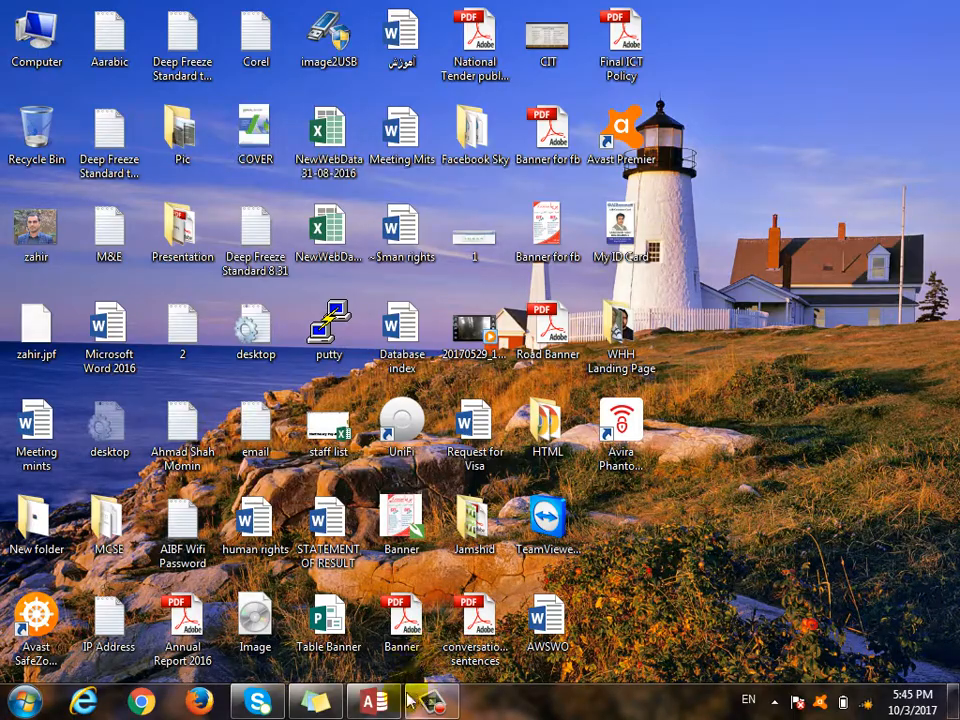
{"action": "left_click", "coordinate": [373, 701]}
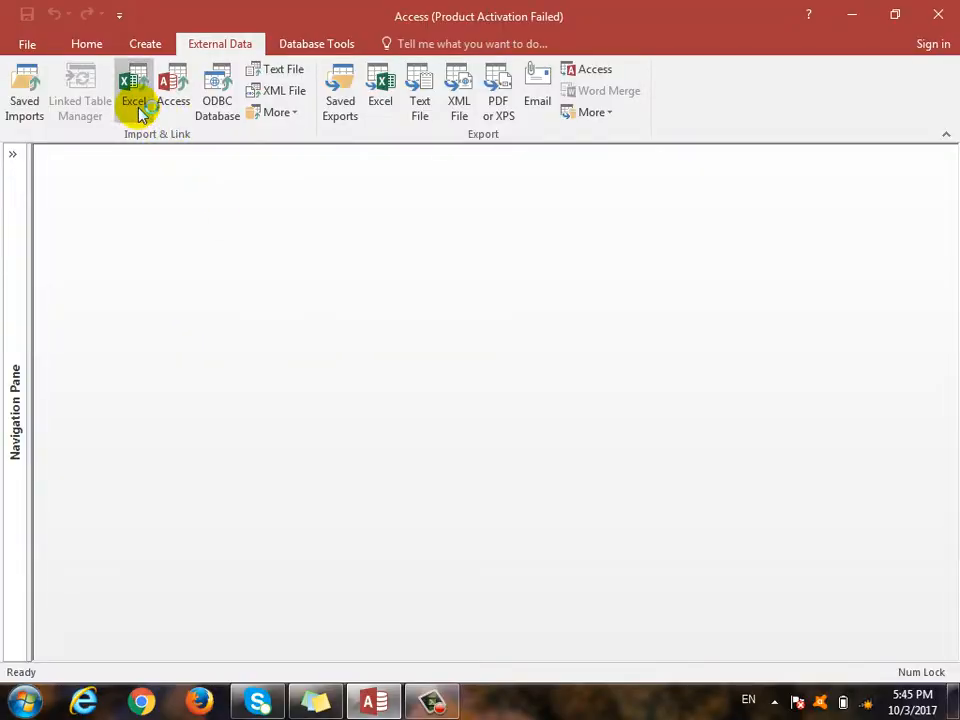
Start an Excel import of table.xlsx from the Documents library into a new table in the current database.
{"action": "left_click", "coordinate": [137, 108]}
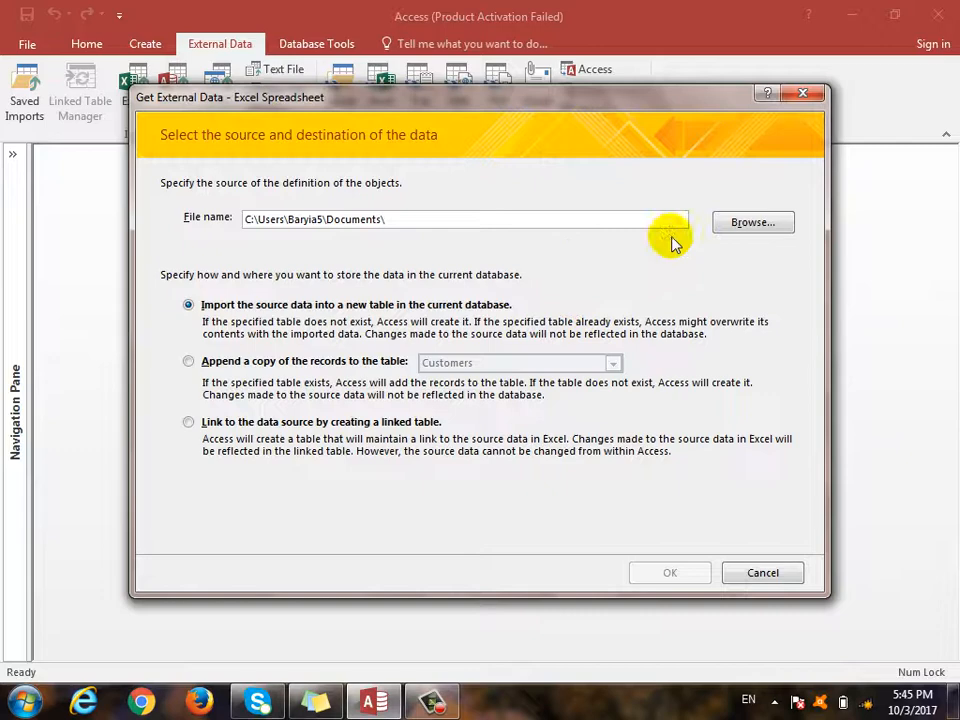
{"action": "left_click", "coordinate": [748, 222]}
{"action": "left_click_drag", "start_coordinate": [471, 288], "coordinate": [466, 466]}
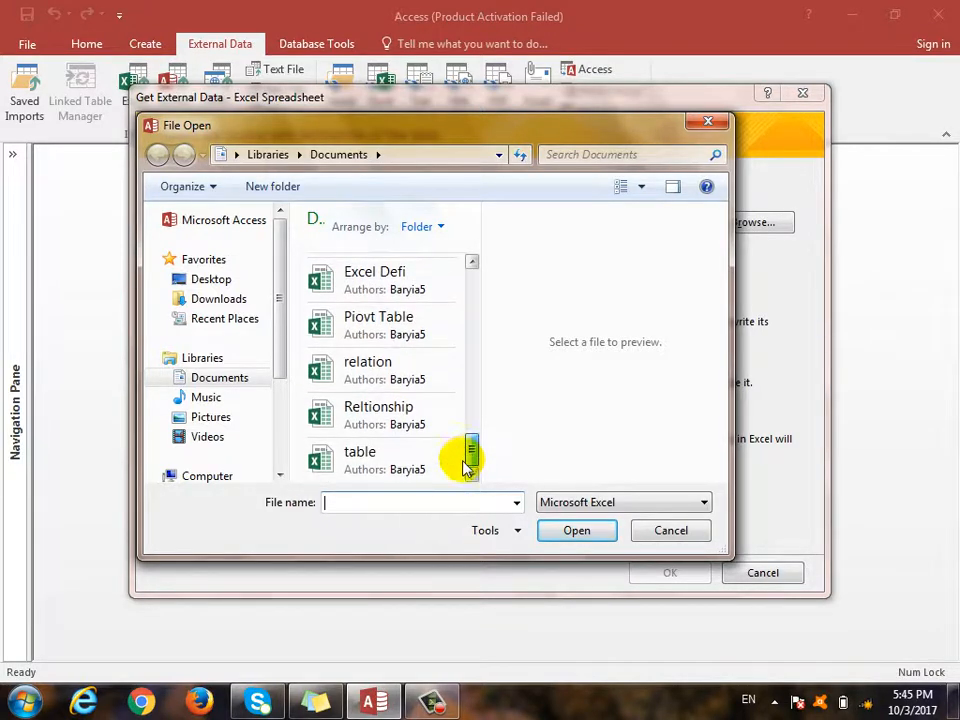
{"action": "left_click", "coordinate": [350, 462]}
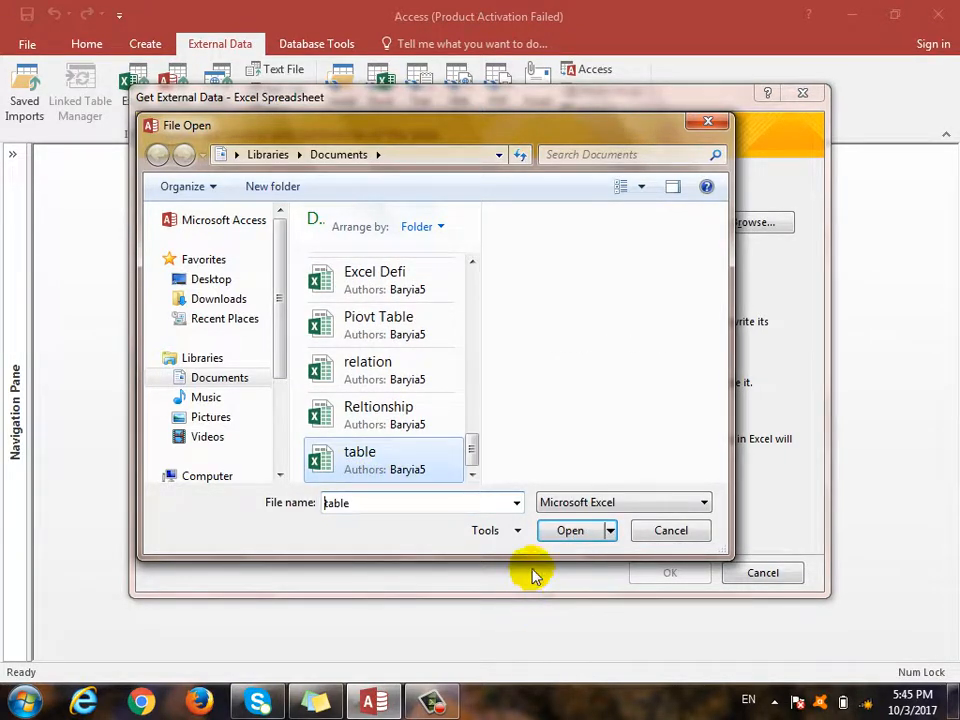
{"action": "left_click", "coordinate": [568, 531]}
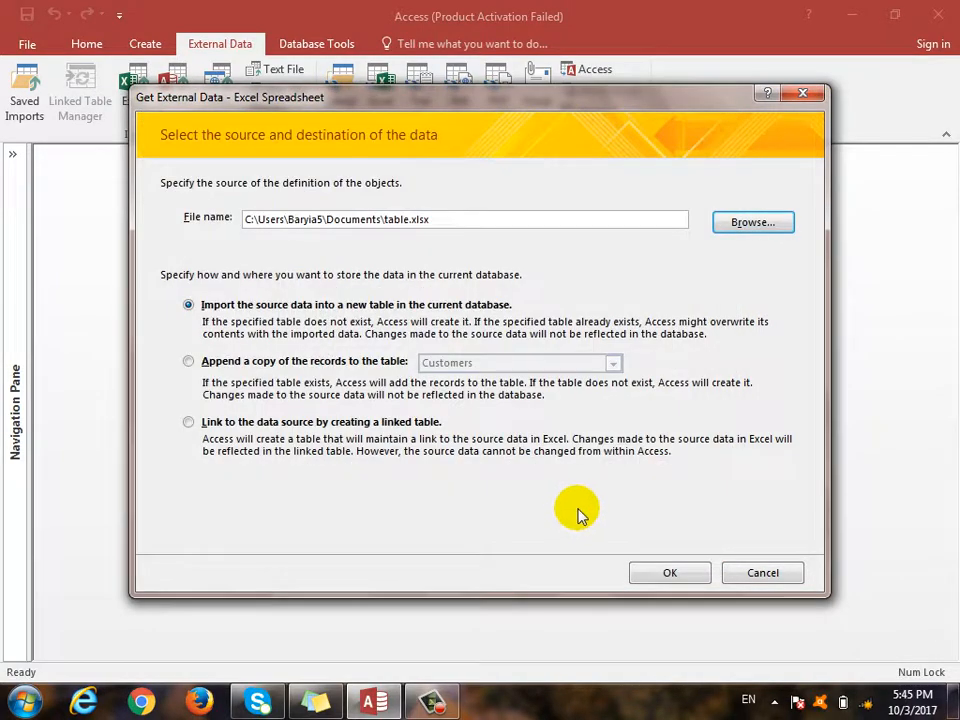
{"action": "left_click", "coordinate": [670, 573]}
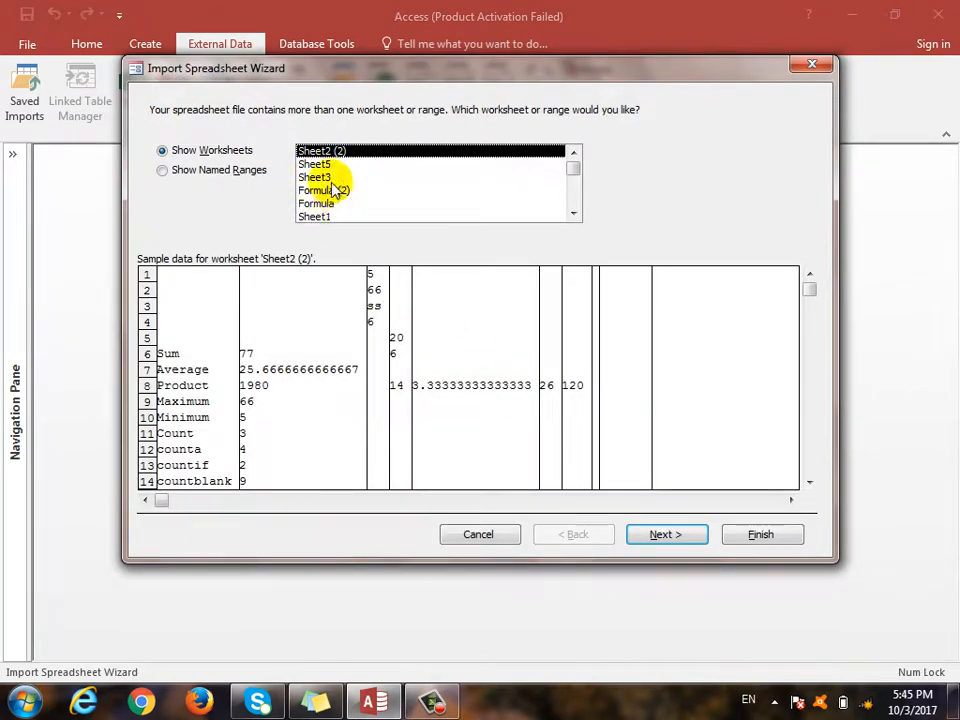
Preview the workbook's worksheets and choose Sheet1 as the one to import.
{"action": "scroll", "coordinate": [335, 190], "scroll_direction": "down", "scroll_amount": 1}
{"action": "scroll", "coordinate": [337, 176], "scroll_direction": "up", "scroll_amount": 1}
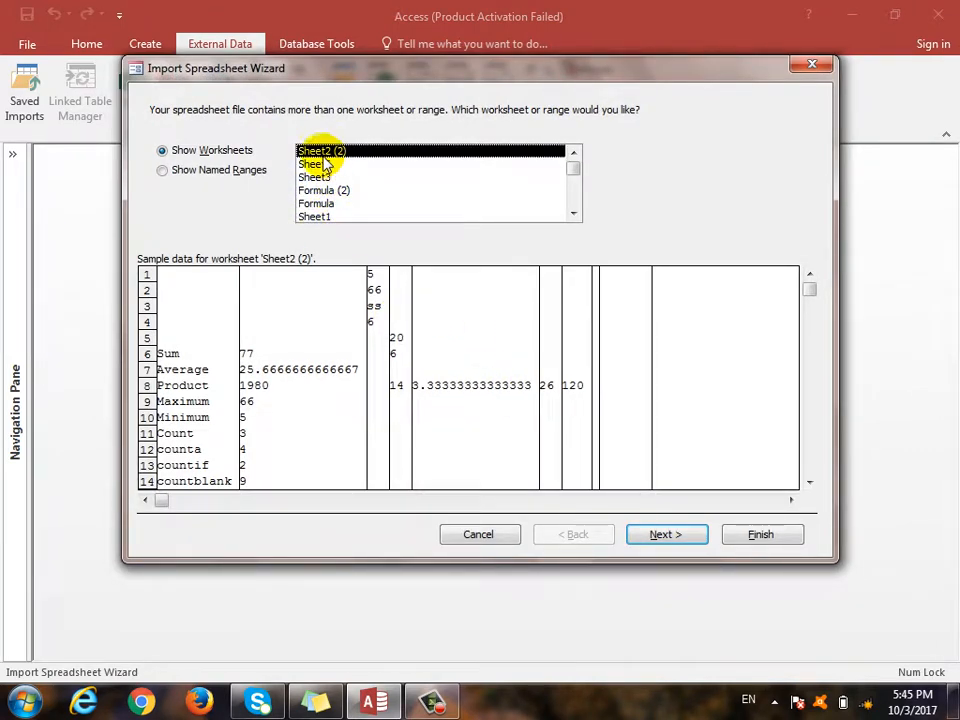
{"action": "left_click", "coordinate": [325, 164]}
{"action": "left_click", "coordinate": [333, 177]}
{"action": "left_click", "coordinate": [337, 190]}
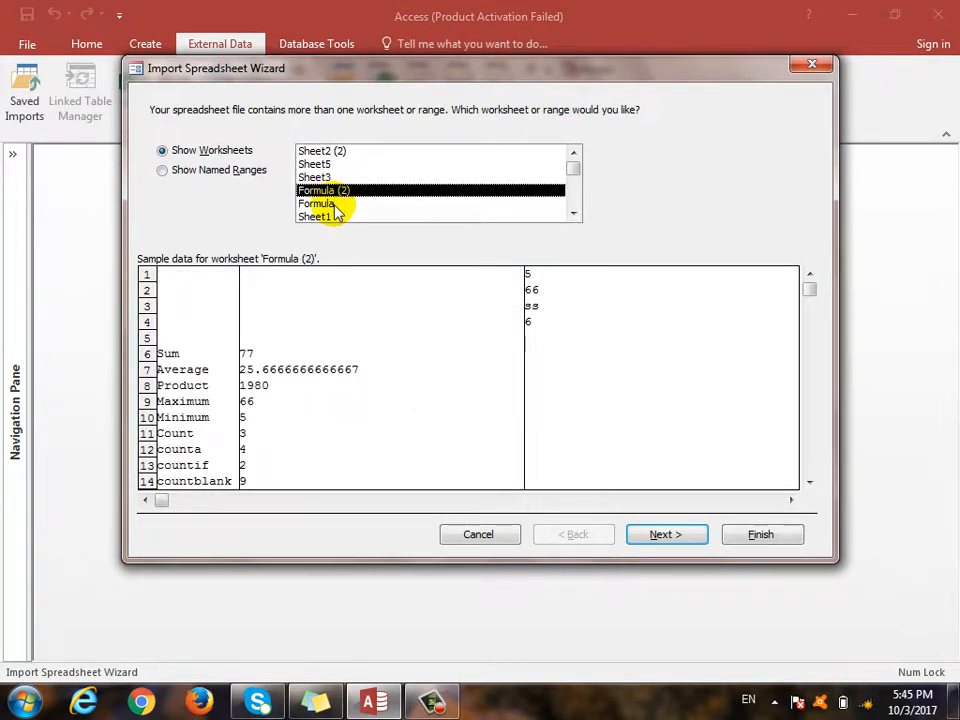
{"action": "left_click", "coordinate": [337, 204]}
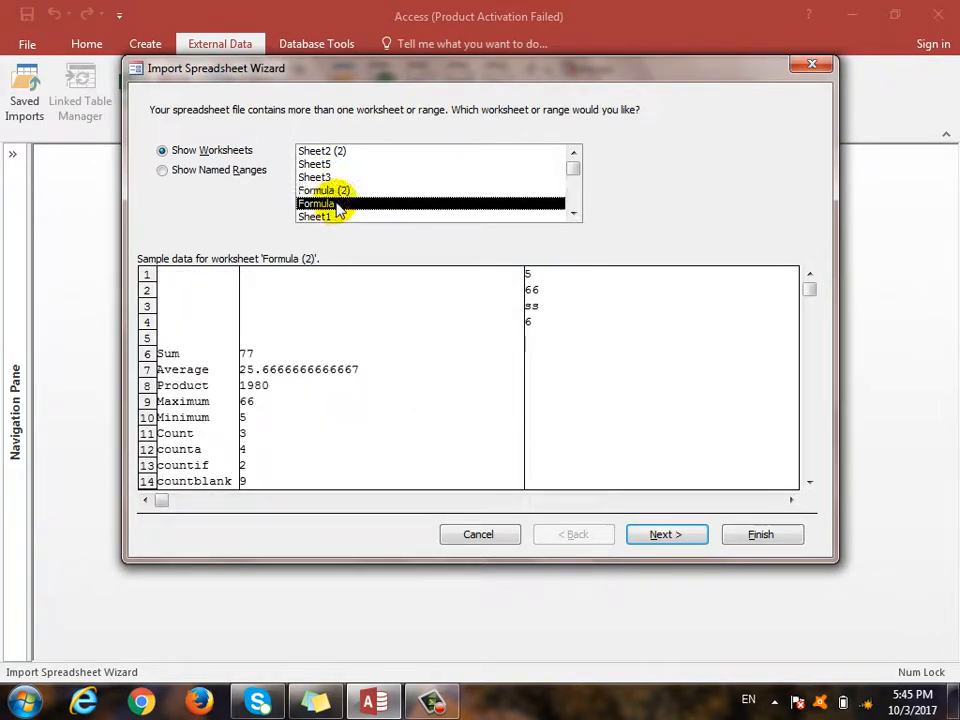
{"action": "left_click", "coordinate": [345, 216]}
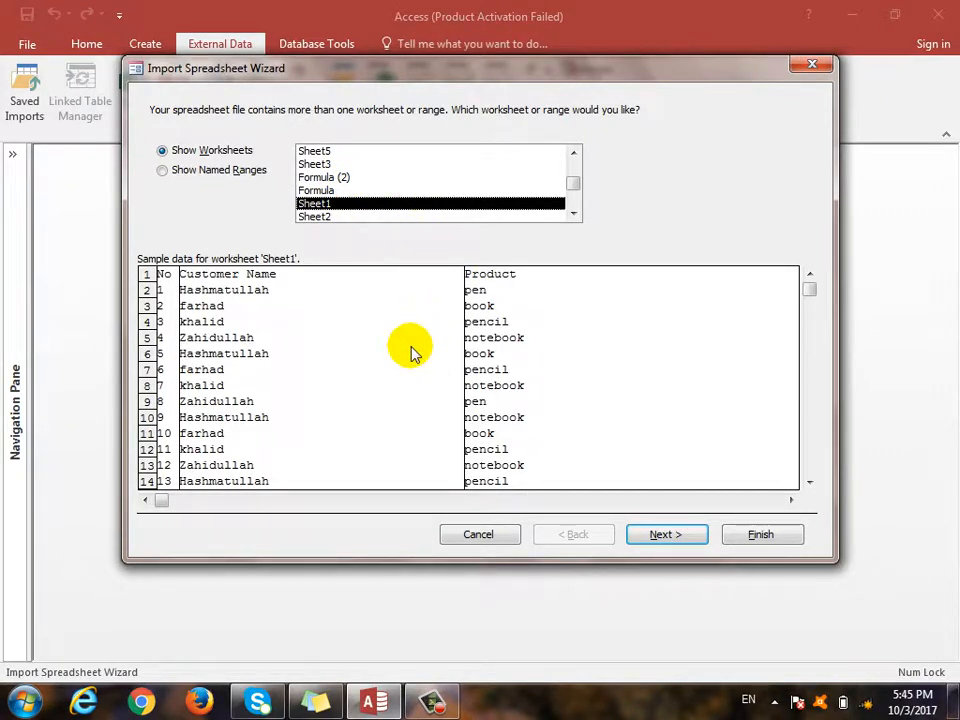
{"action": "scroll", "coordinate": [411, 346], "scroll_direction": "up", "scroll_amount": 1}
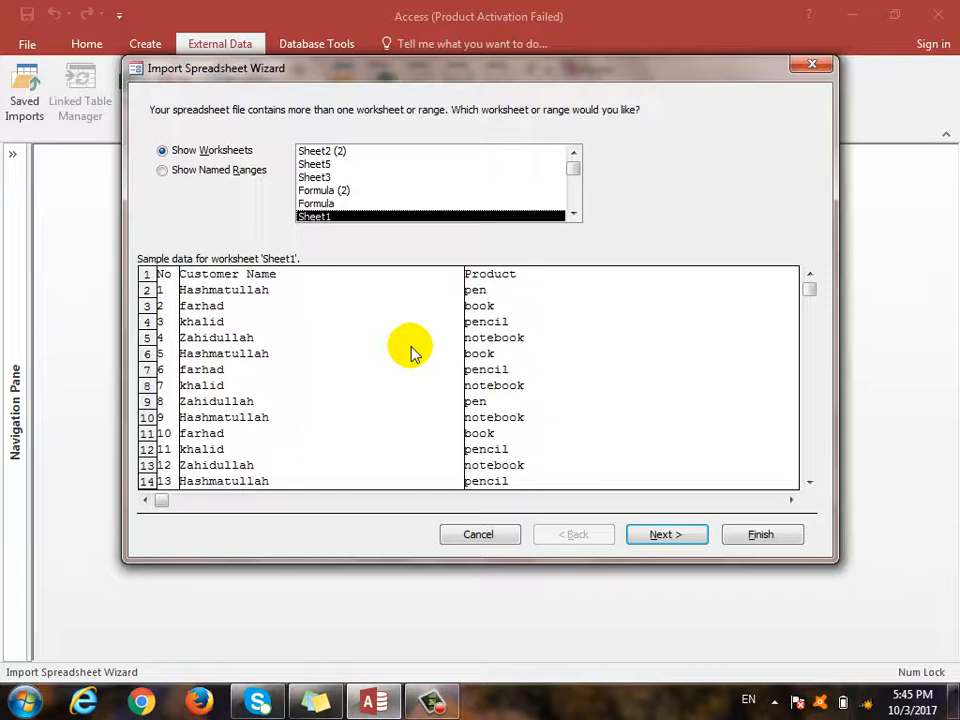
{"action": "left_click", "coordinate": [672, 535]}
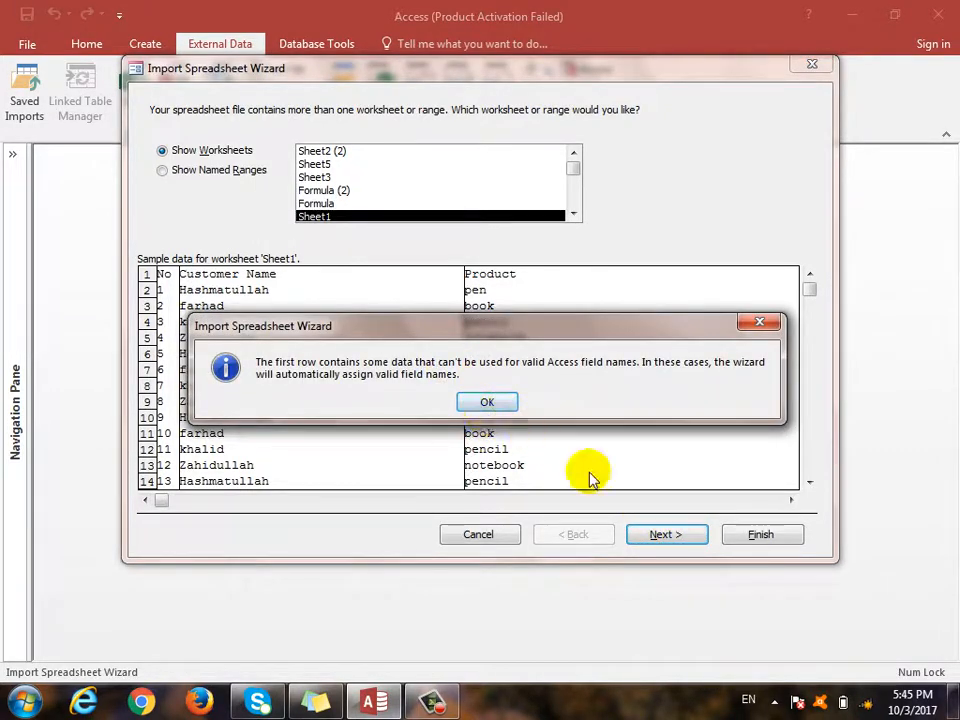
{"action": "left_click", "coordinate": [487, 402]}
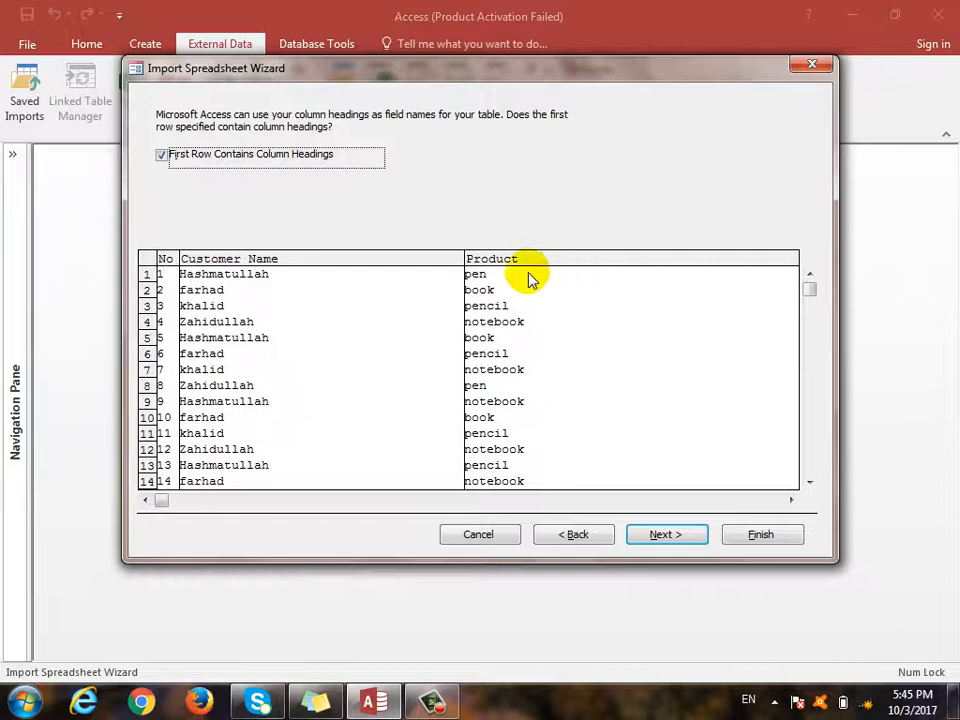
Keep the first row as column headings and accept the default field options.
{"action": "left_click", "coordinate": [240, 158]}
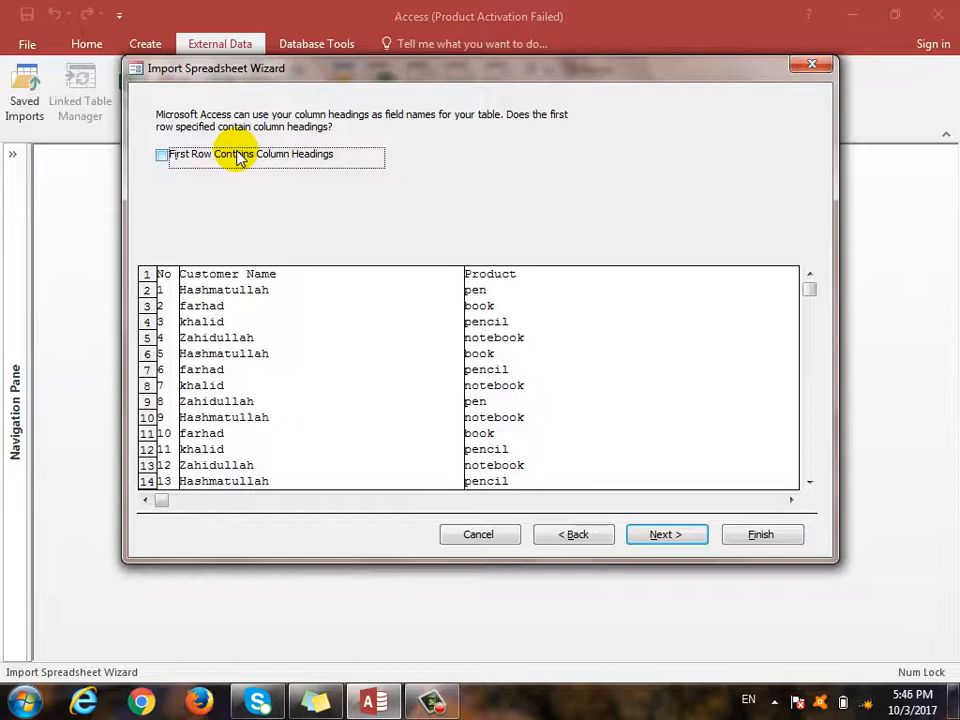
{"action": "left_click", "coordinate": [197, 160]}
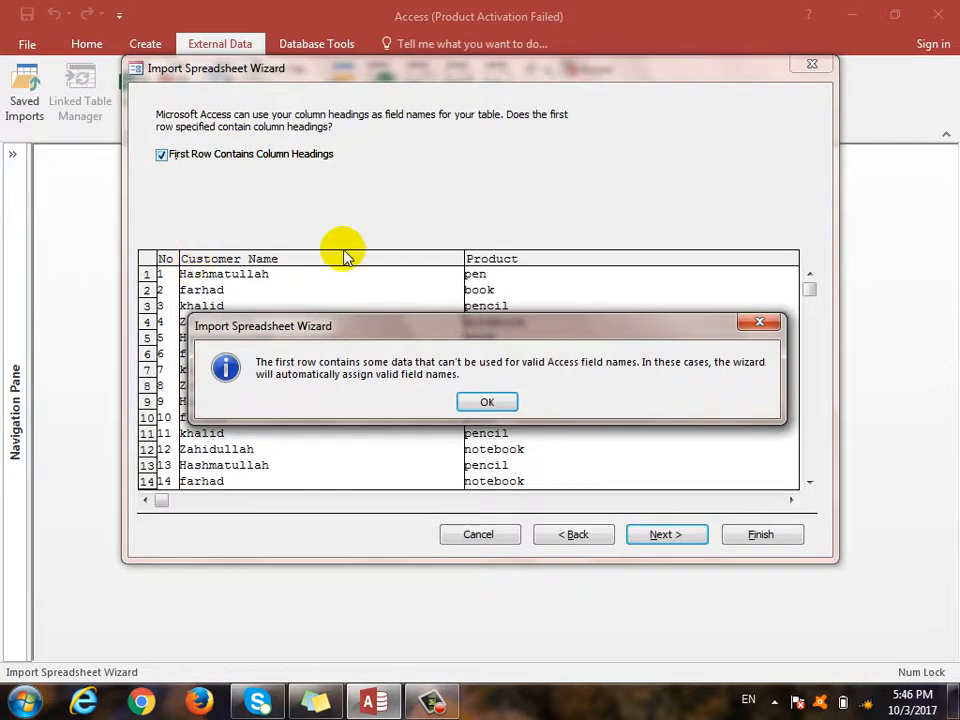
{"action": "left_click", "coordinate": [499, 402]}
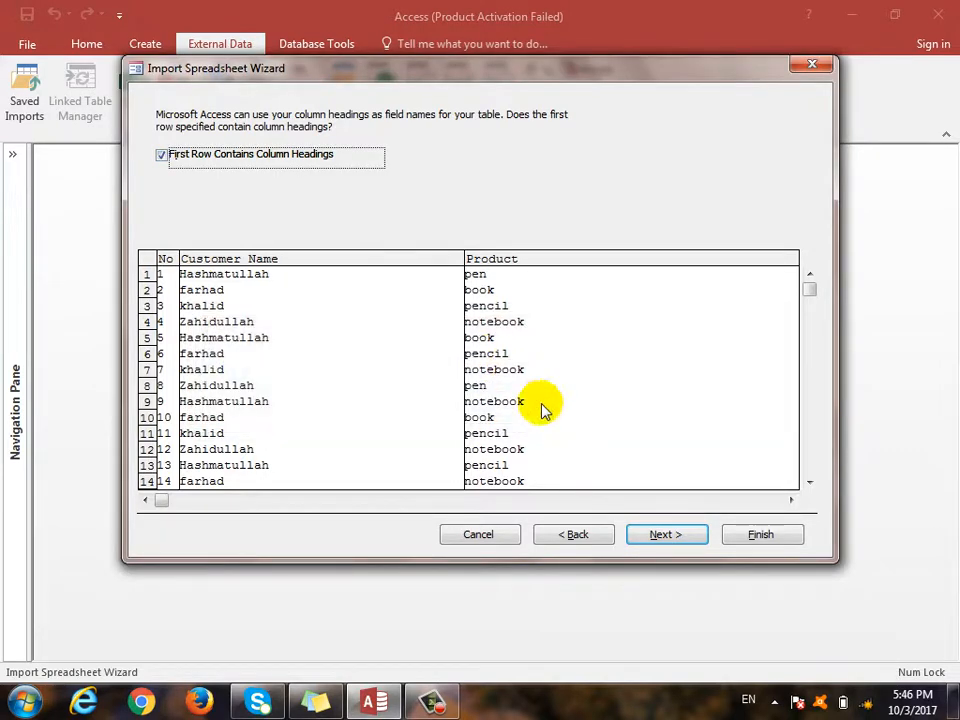
{"action": "left_click", "coordinate": [665, 538]}
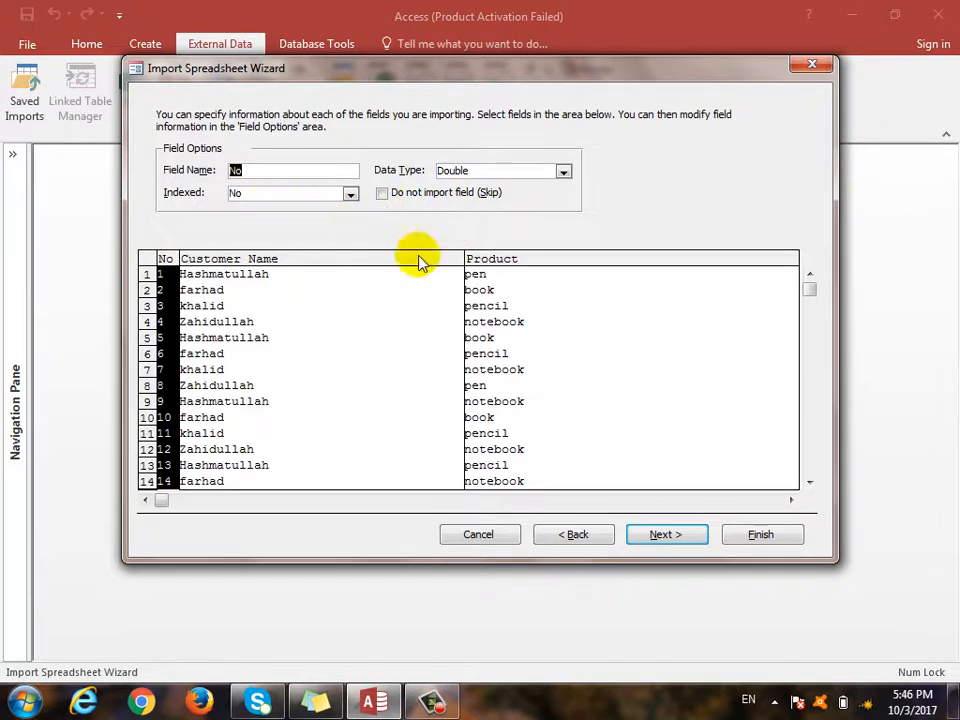
{"action": "left_click", "coordinate": [703, 538]}
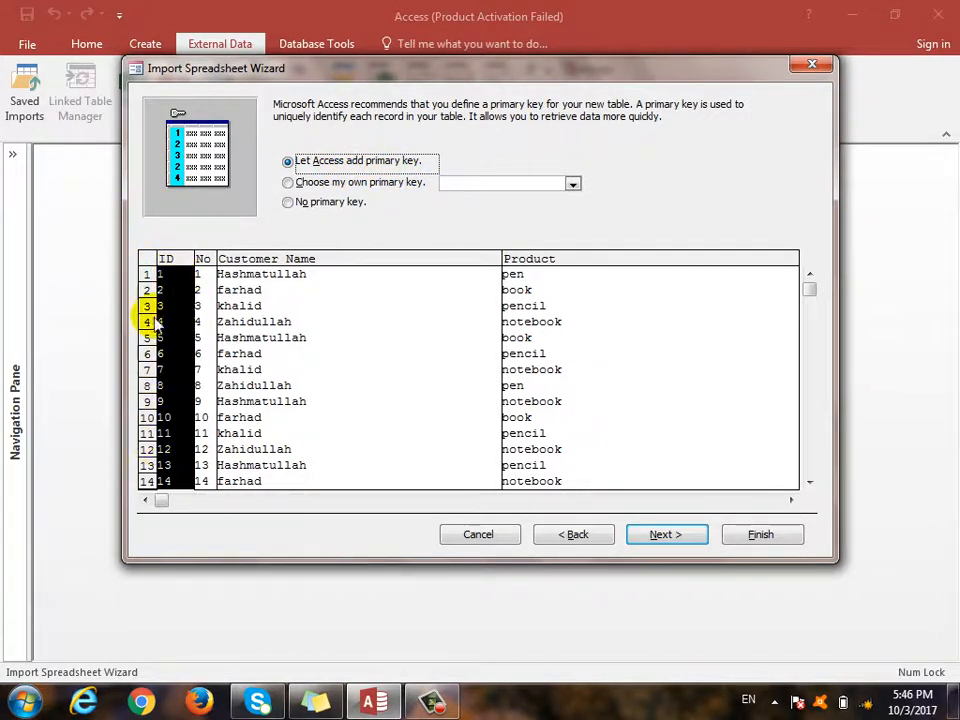
Try the No field as primary key, and settle on no primary key for the imported table.
{"action": "left_click", "coordinate": [372, 182]}
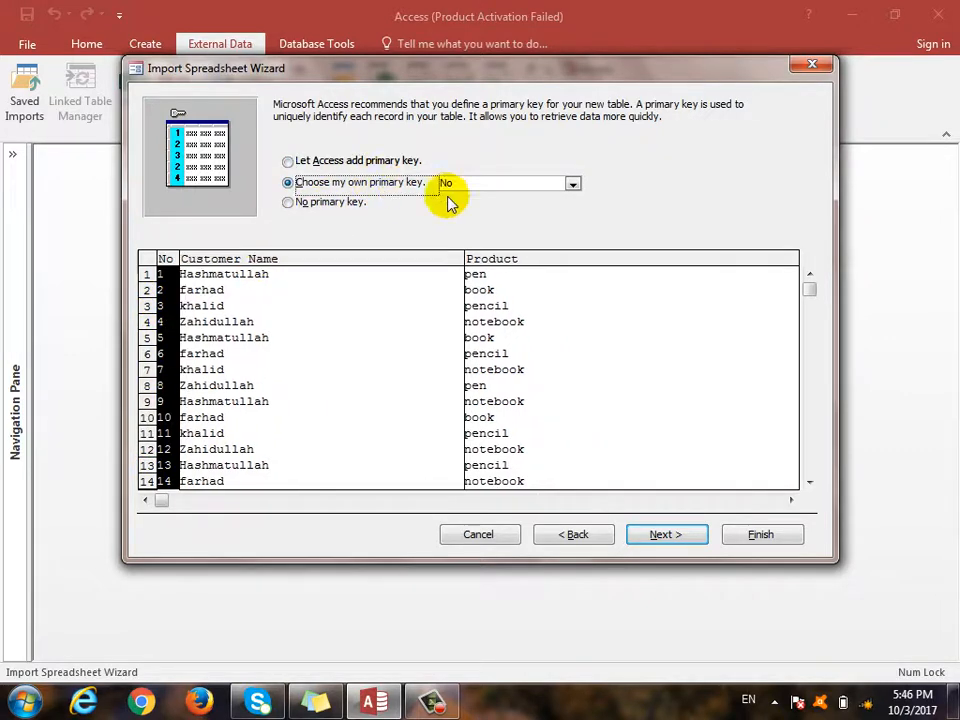
{"action": "left_click", "coordinate": [571, 184]}
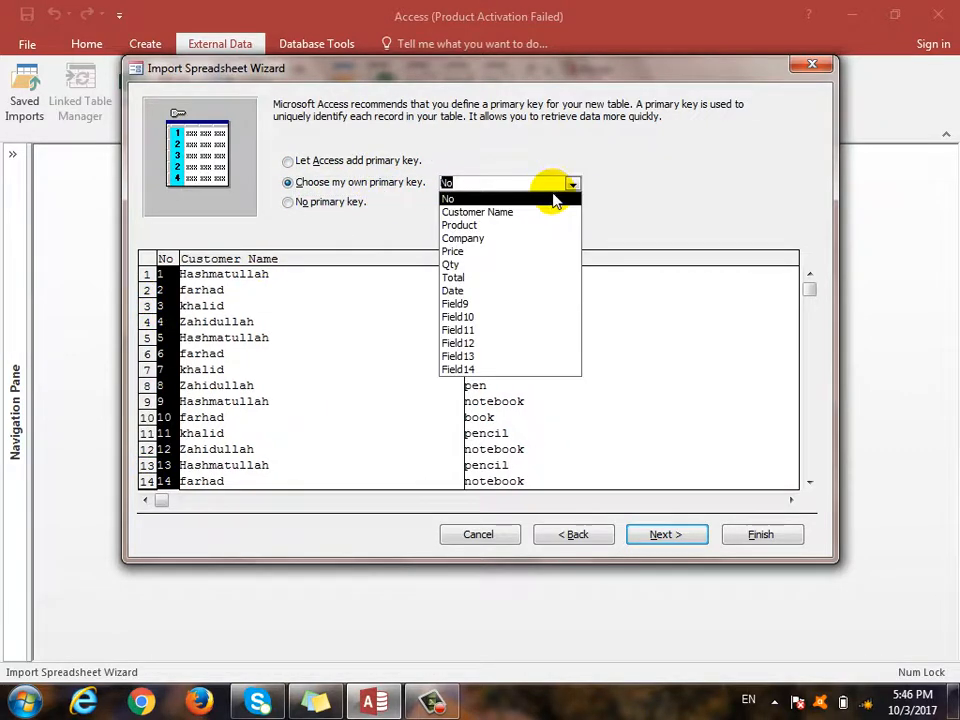
{"action": "left_click", "coordinate": [448, 200]}
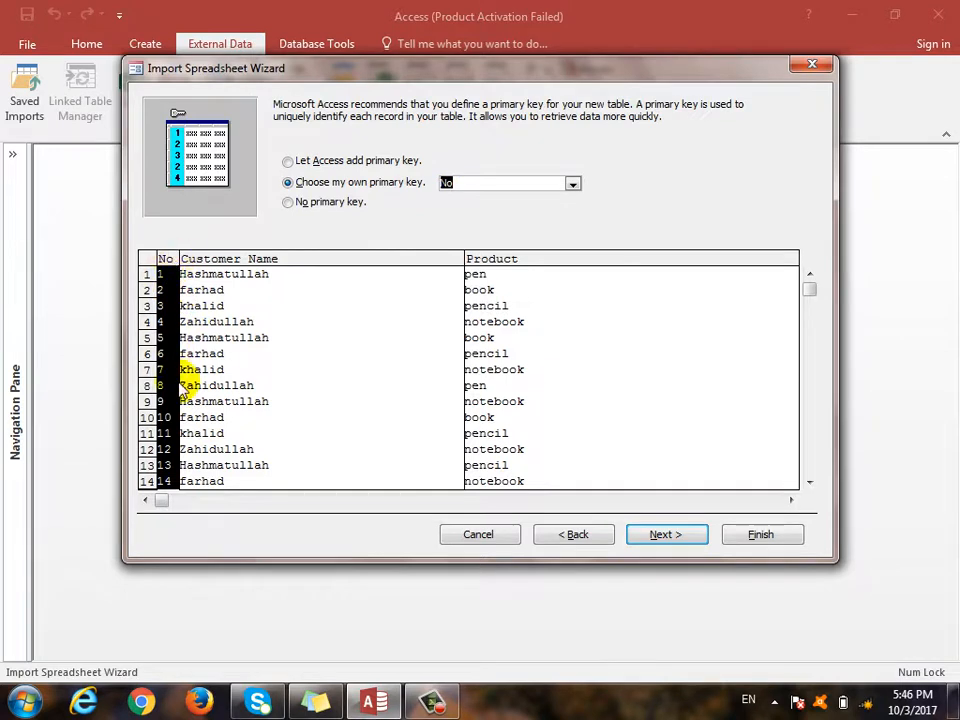
{"action": "left_click", "coordinate": [340, 203]}
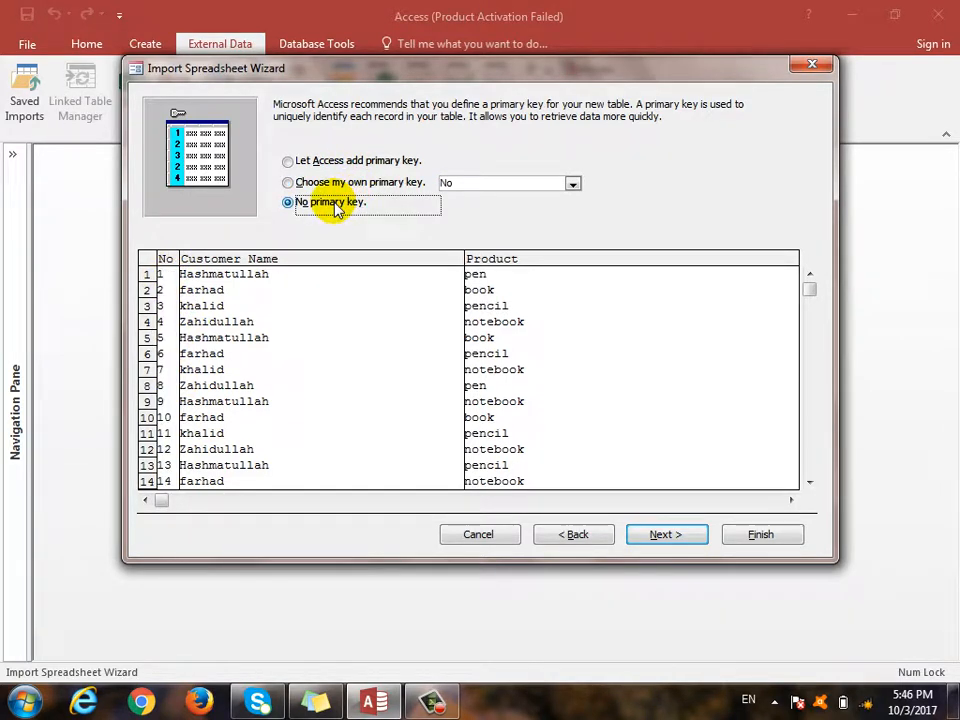
{"action": "left_click", "coordinate": [692, 534]}
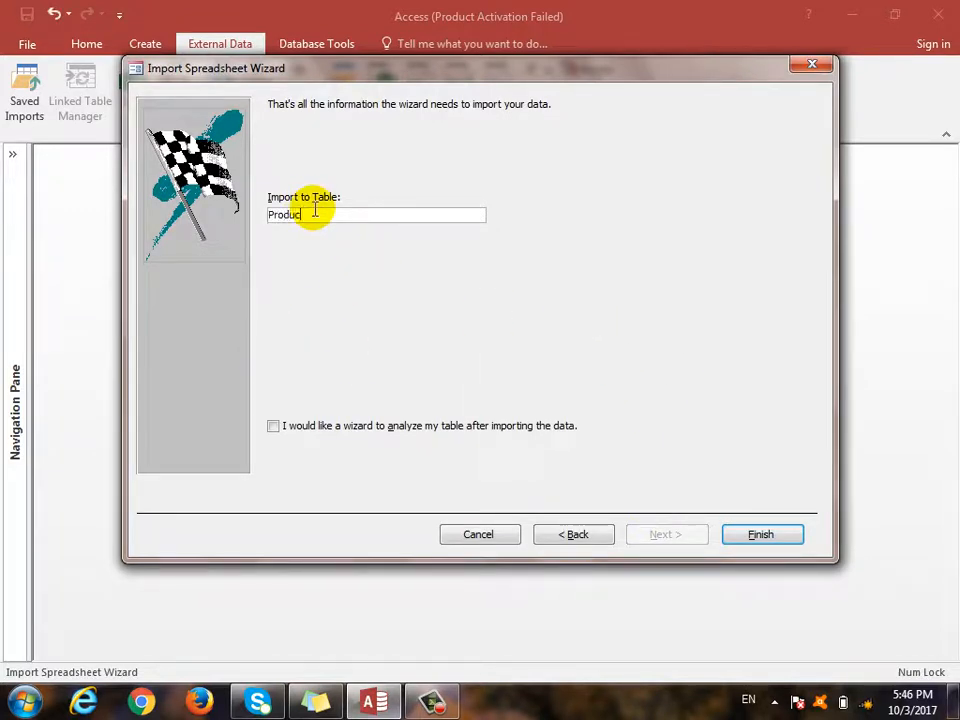
Try to import the sheet as Products, overwriting the existing table, and cancel the import wizard.
{"action": "type", "text": "Products"}
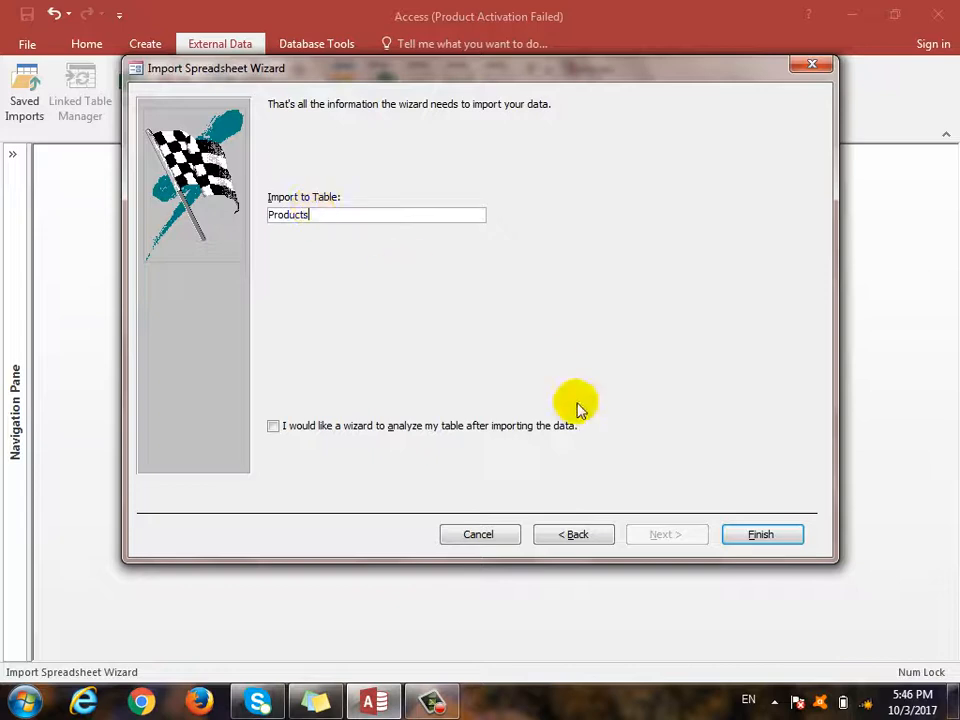
{"action": "left_click", "coordinate": [784, 536]}
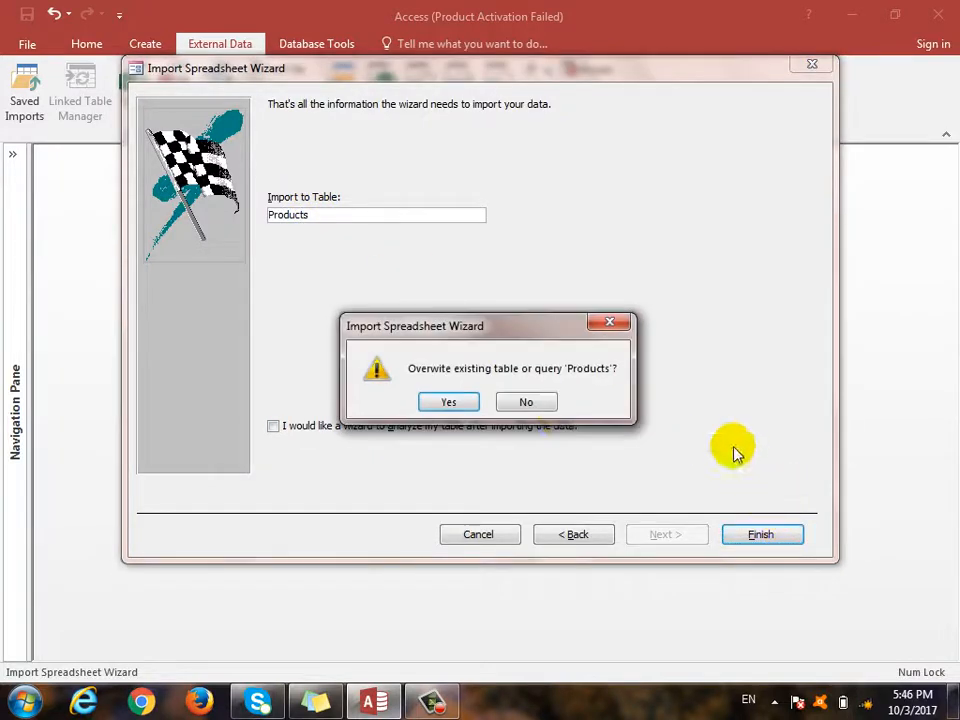
{"action": "left_click", "coordinate": [454, 404]}
{"action": "left_click", "coordinate": [484, 404]}
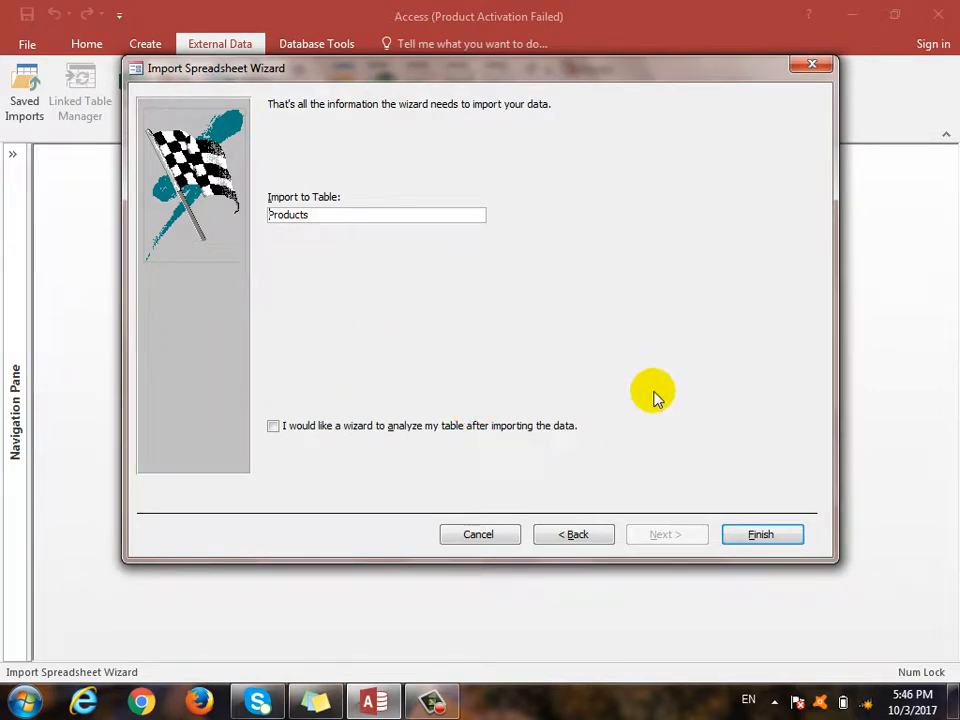
{"action": "left_click", "coordinate": [505, 531]}
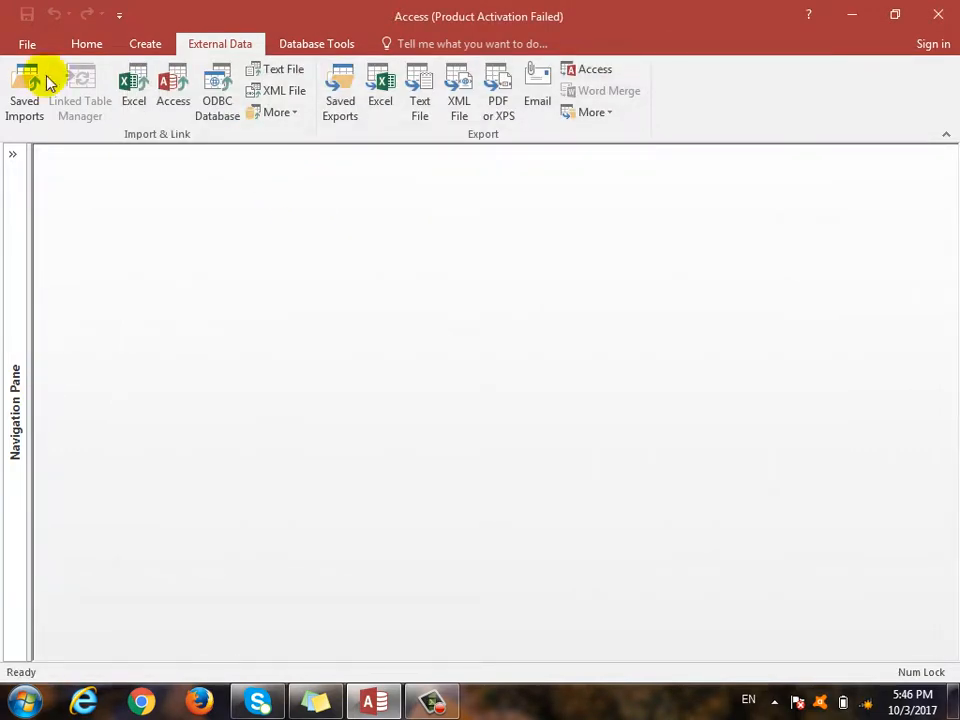
Close the Shope Database -2 database.
{"action": "left_click", "coordinate": [27, 44]}
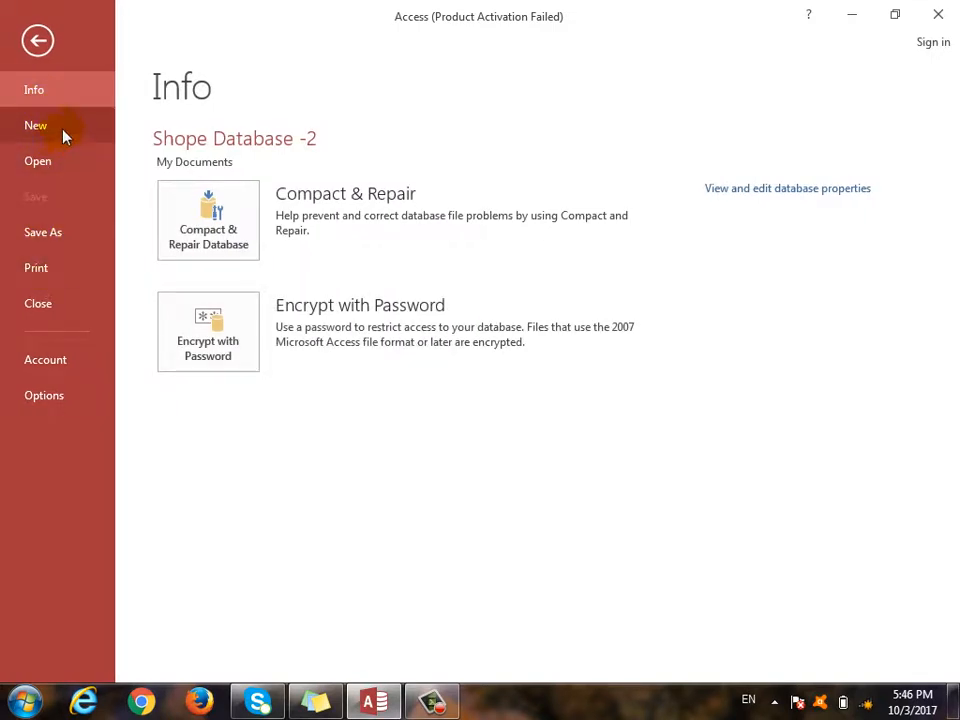
{"action": "left_click", "coordinate": [37, 302]}
Create a new blank desktop database and close its empty default table.
{"action": "left_click", "coordinate": [27, 45]}
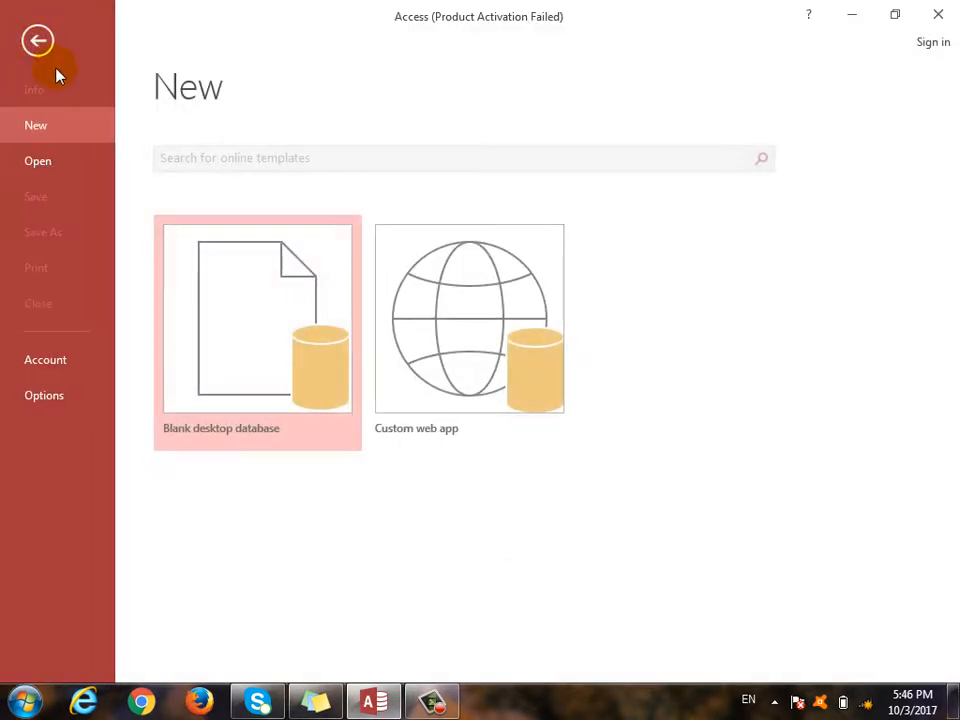
{"action": "double_click", "coordinate": [237, 323]}
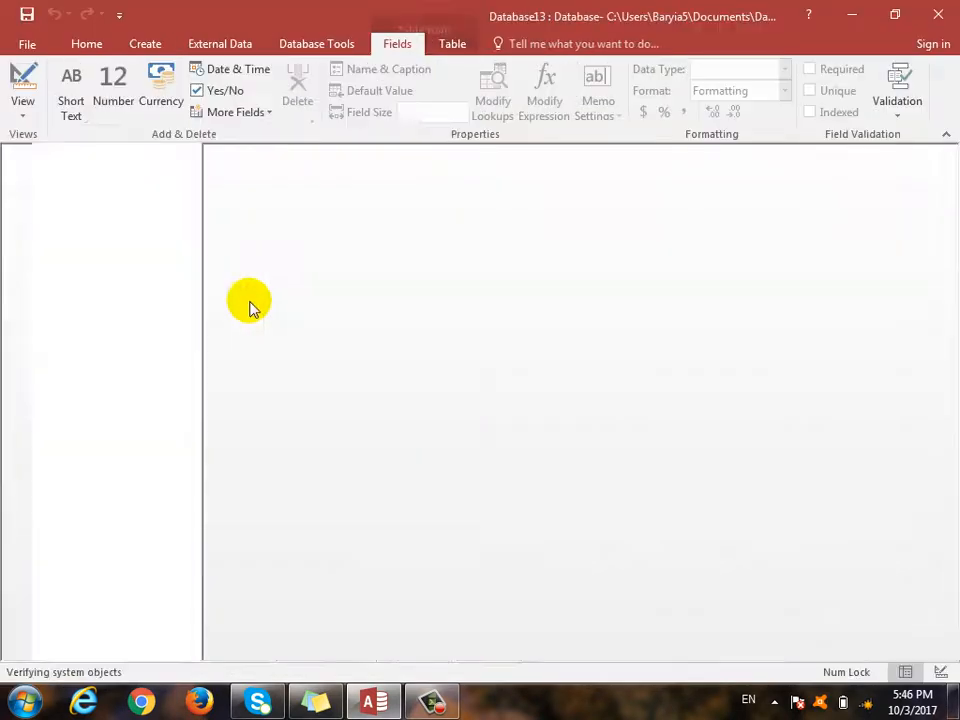
{"action": "left_click", "coordinate": [946, 155]}
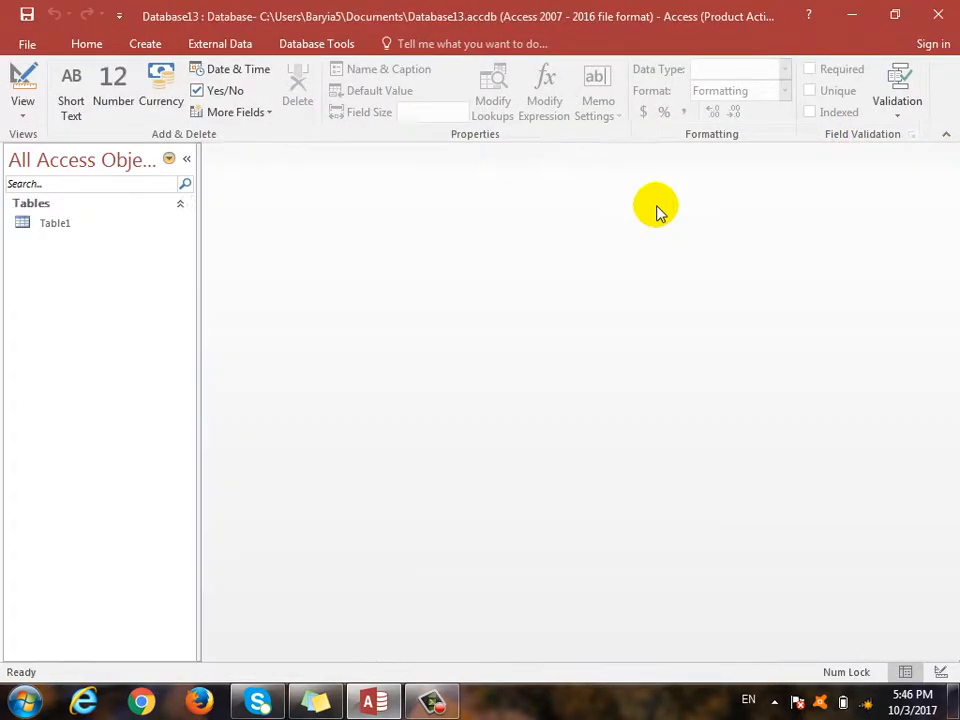
Start an Excel import of table.xlsx from the Documents folder into a new table in the current database.
{"action": "left_click", "coordinate": [232, 44]}
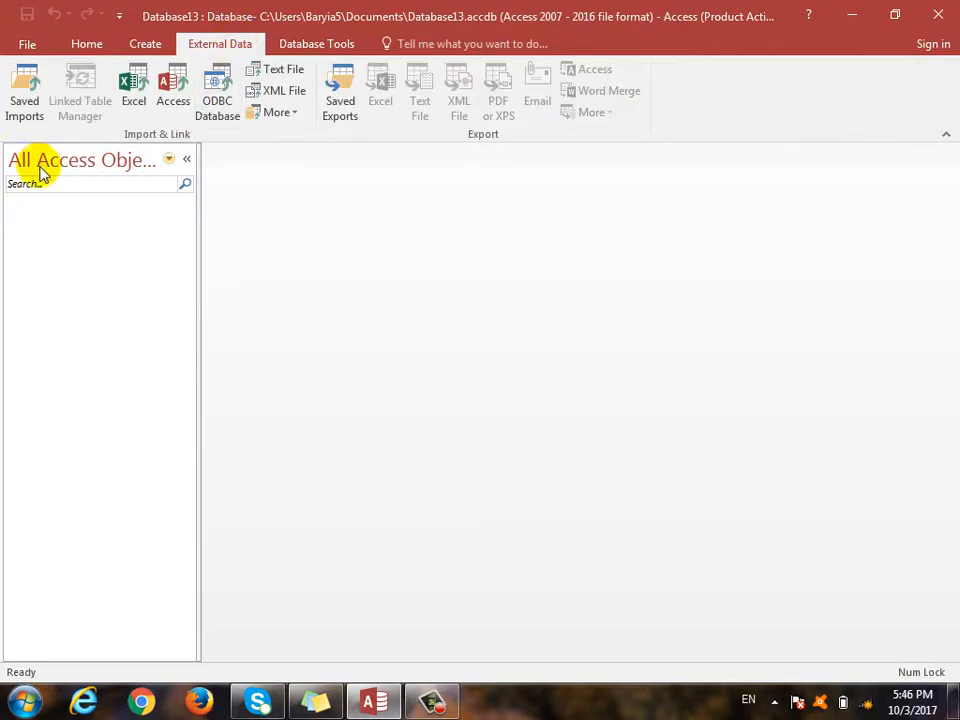
{"action": "left_click", "coordinate": [153, 128]}
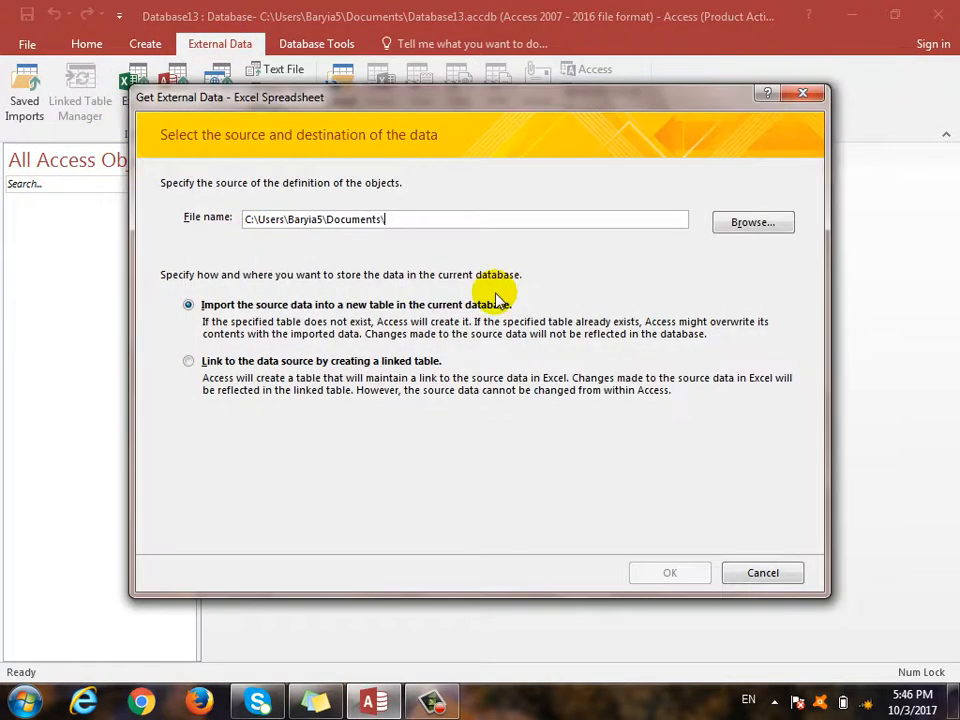
{"action": "left_click", "coordinate": [750, 222]}
{"action": "left_click", "coordinate": [394, 375]}
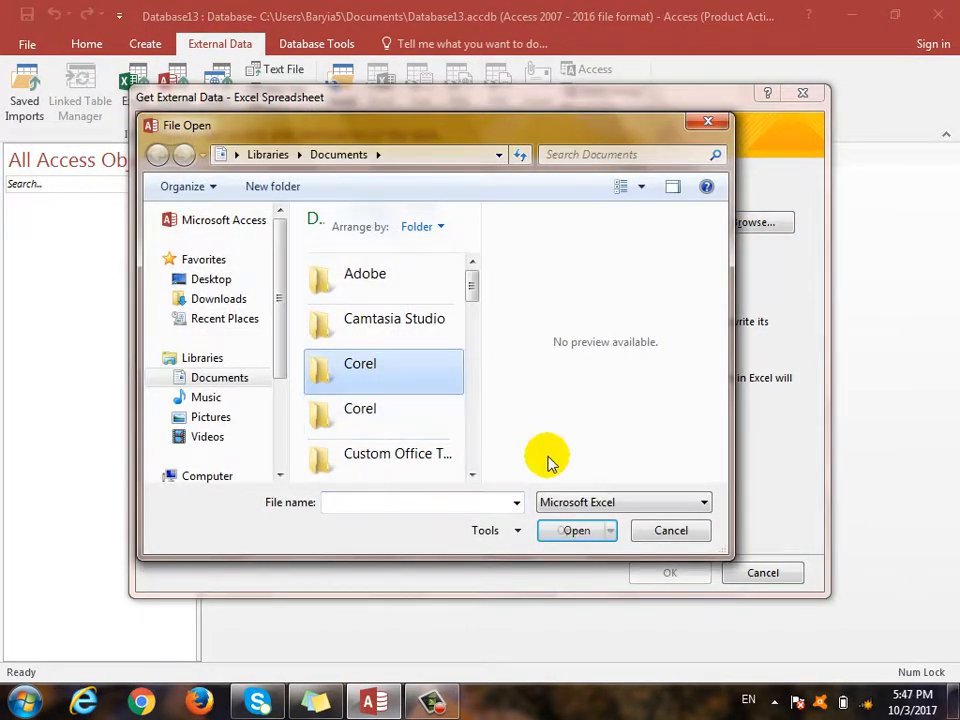
{"action": "key", "text": "End"}
{"action": "left_click", "coordinate": [572, 531]}
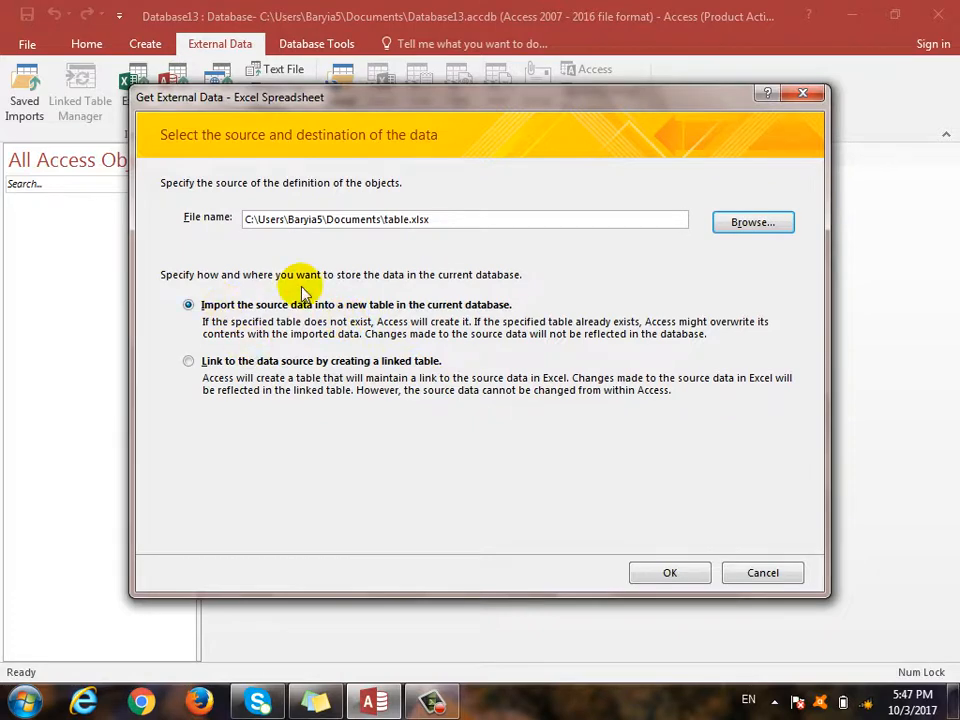
{"action": "left_click", "coordinate": [670, 572]}
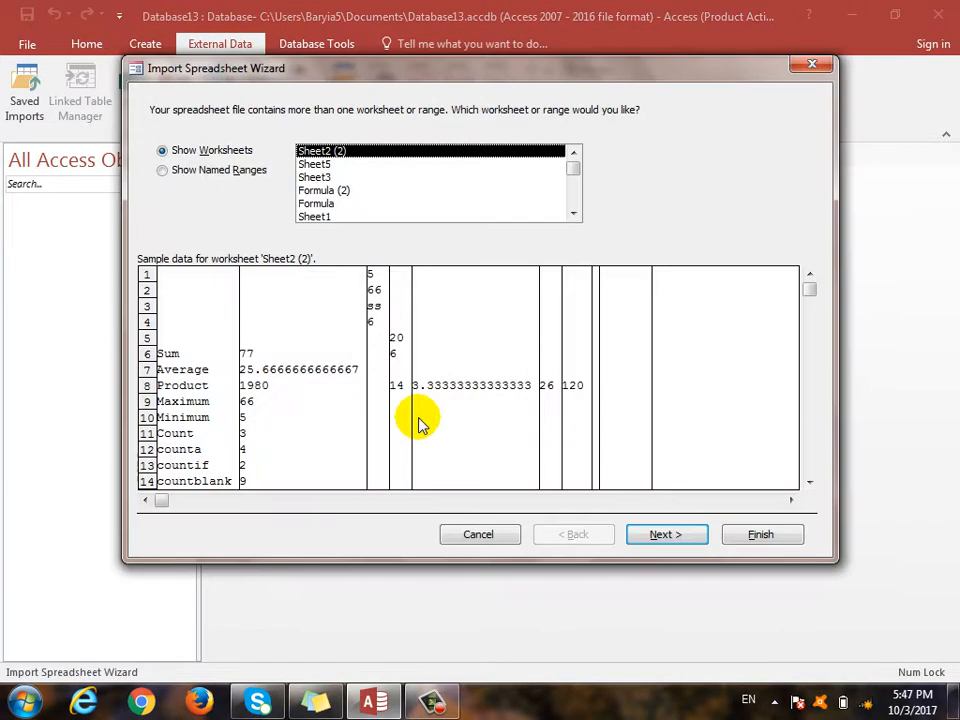
Choose worksheet Sheet1 for the import, keeping the first row as column headings and the default field options.
{"action": "scroll", "coordinate": [435, 205], "scroll_direction": "down", "scroll_amount": 1}
{"action": "left_click", "coordinate": [314, 190]}
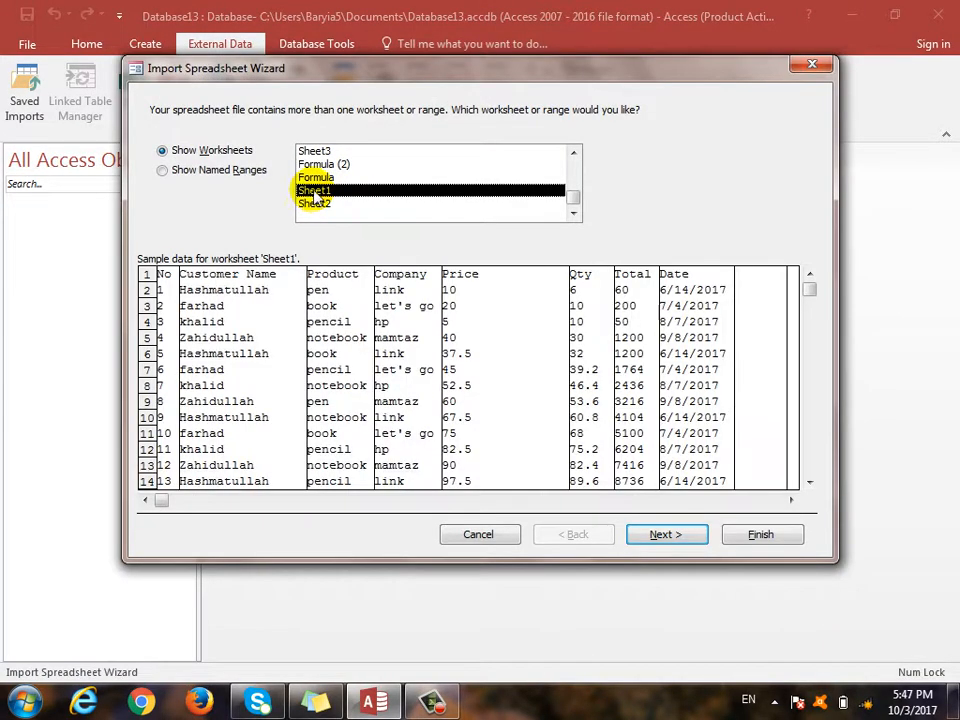
{"action": "left_click", "coordinate": [643, 536]}
{"action": "left_click", "coordinate": [490, 404]}
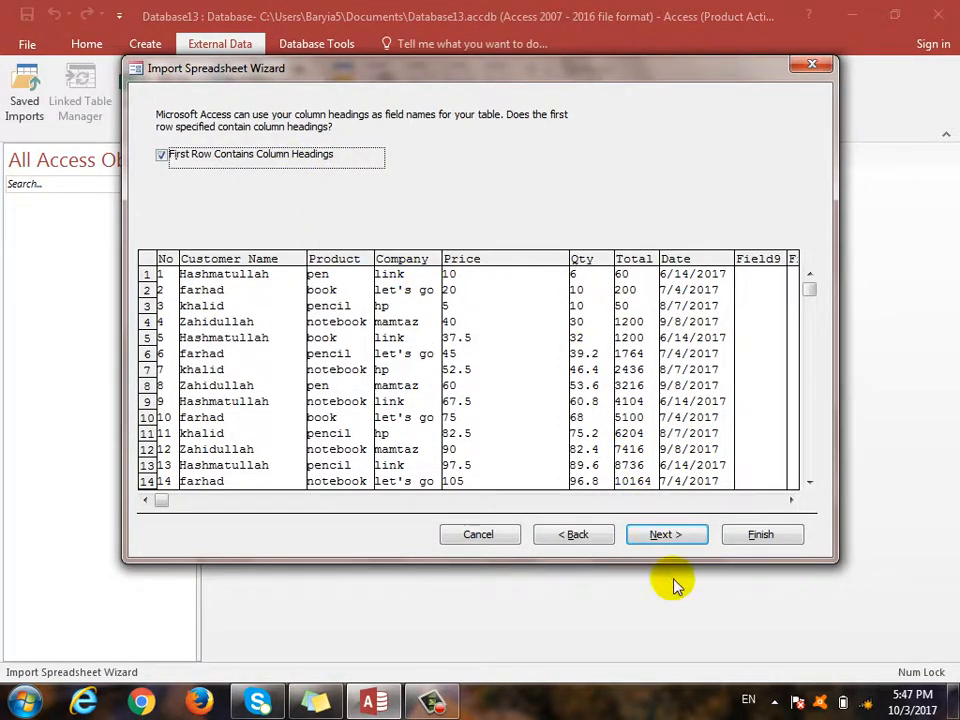
{"action": "left_click", "coordinate": [672, 540]}
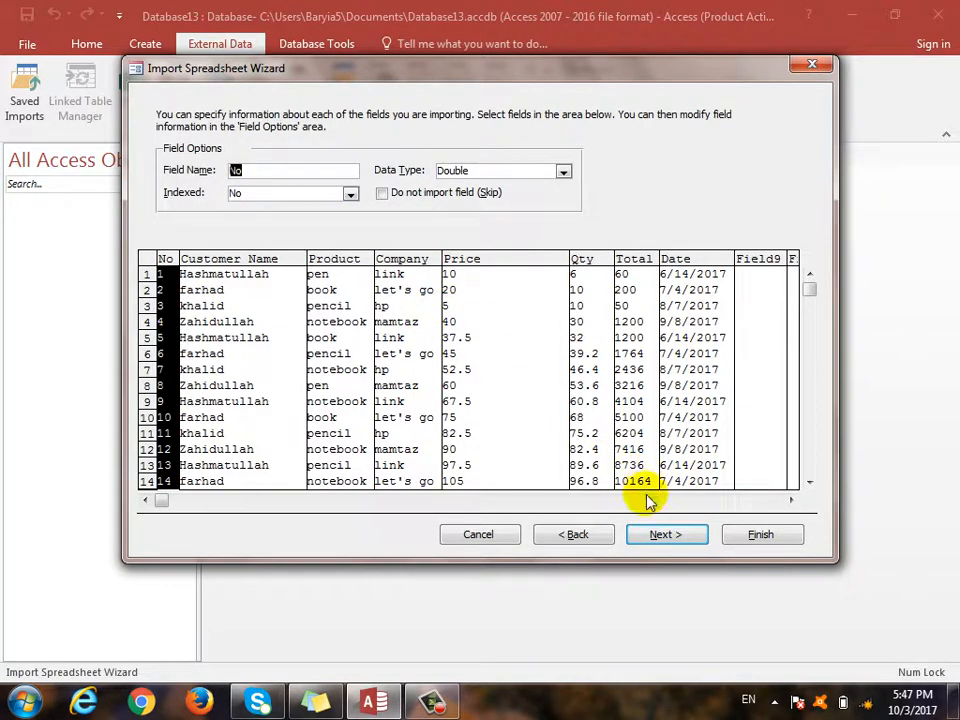
{"action": "left_click", "coordinate": [637, 534]}
Choose no primary key and import the data into table Sheet1 without saving the import steps.
{"action": "left_click", "coordinate": [289, 202]}
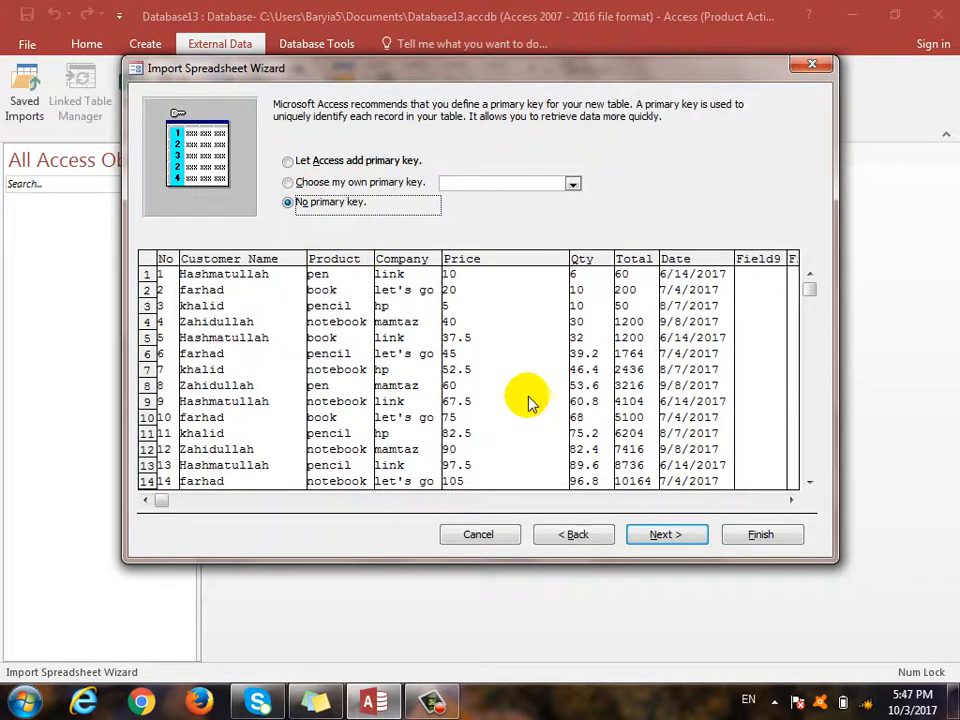
{"action": "left_click", "coordinate": [641, 534]}
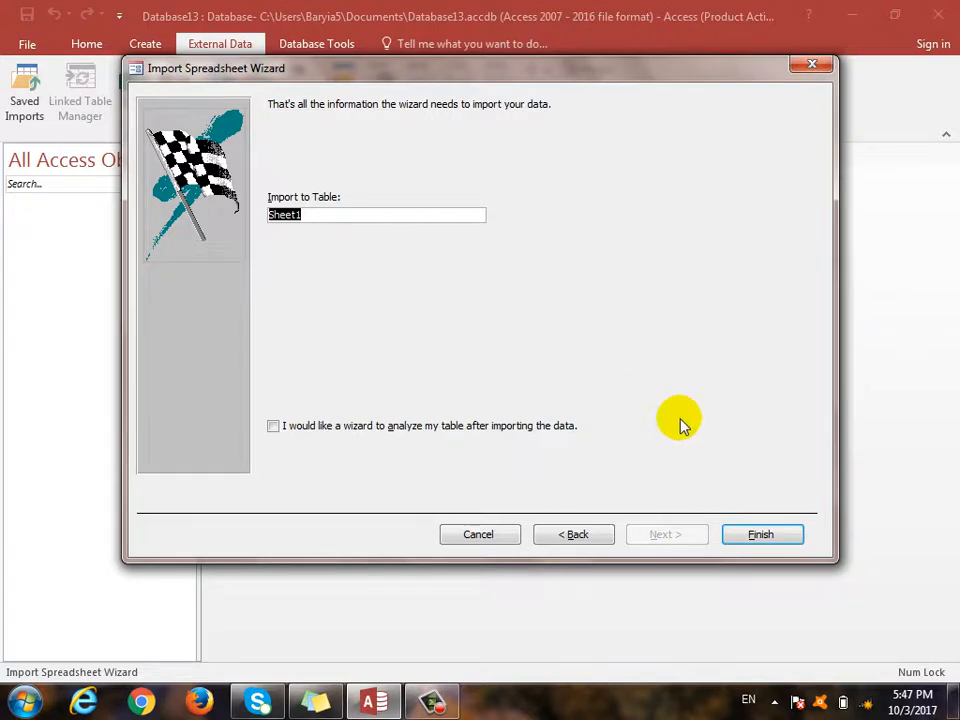
{"action": "left_click", "coordinate": [779, 534]}
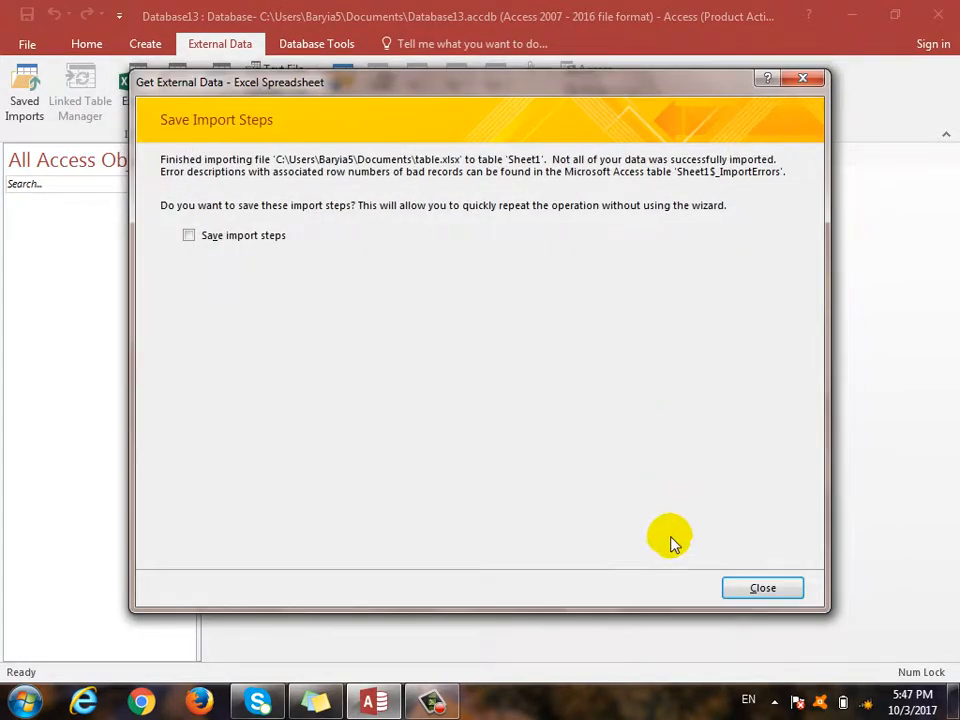
{"action": "left_click", "coordinate": [270, 243]}
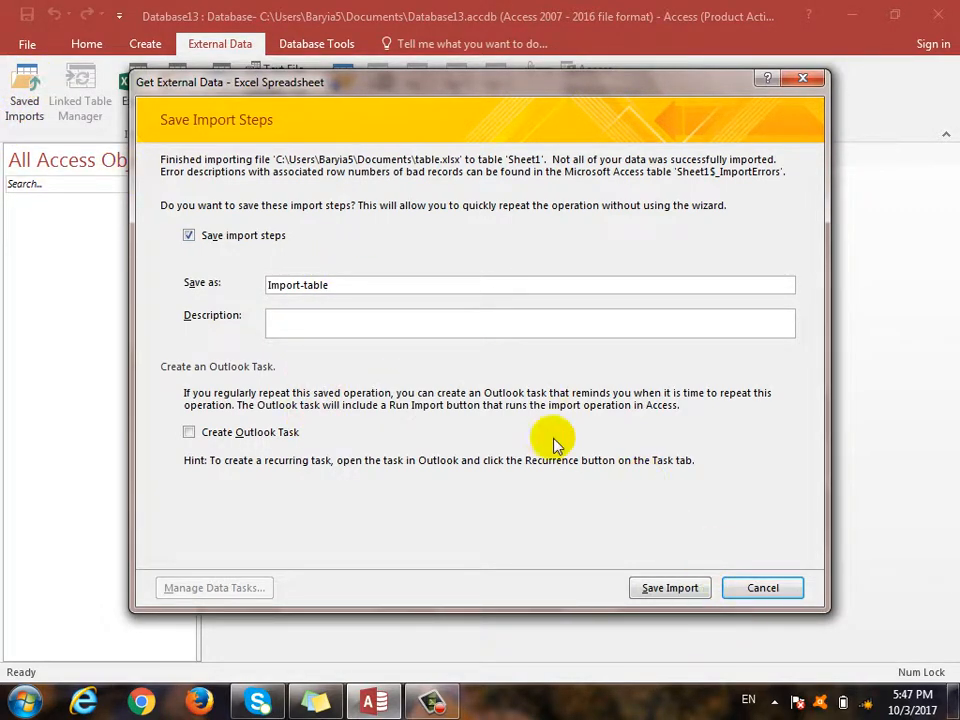
{"action": "left_click", "coordinate": [260, 236]}
{"action": "left_click", "coordinate": [761, 587]}
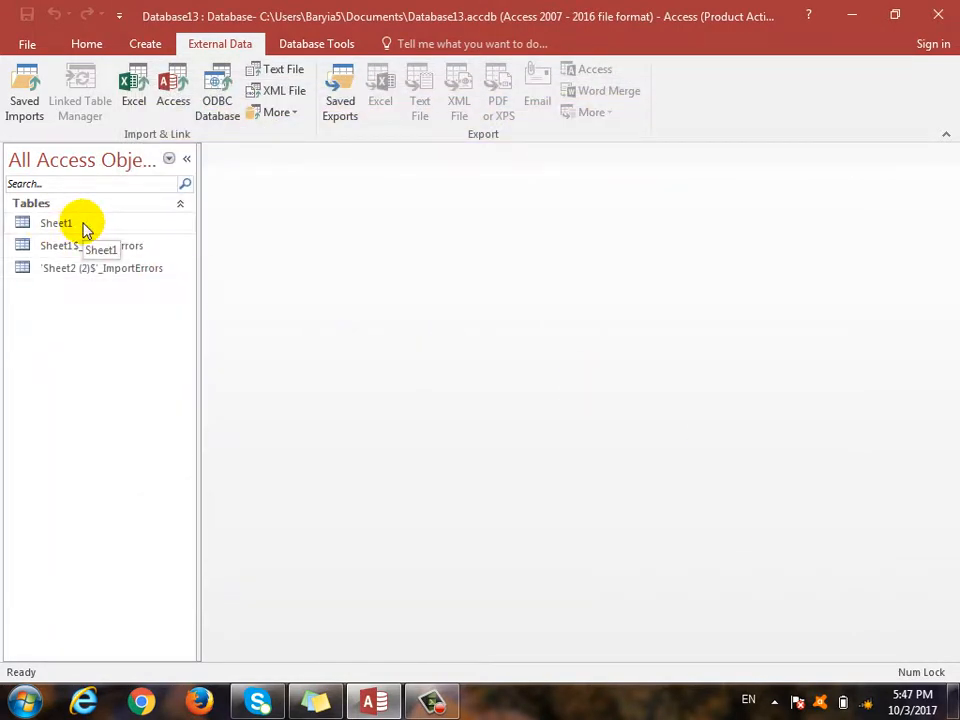
Open the imported Sheet1 table, look through its records and columns, and close it.
{"action": "double_click", "coordinate": [15, 226]}
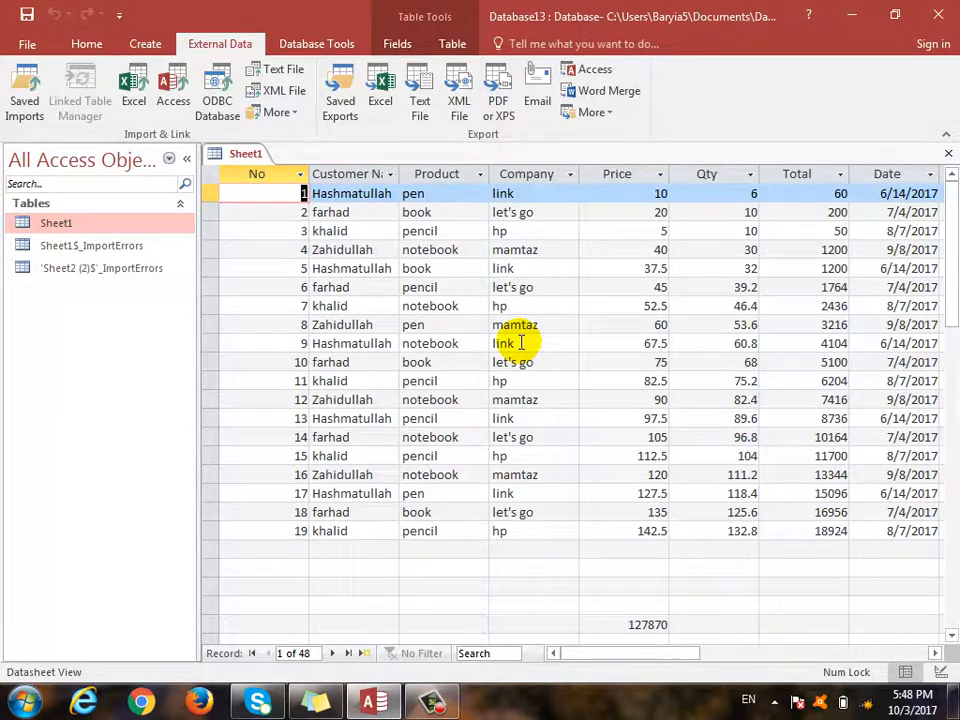
{"action": "left_click_drag", "start_coordinate": [621, 654], "coordinate": [557, 658]}
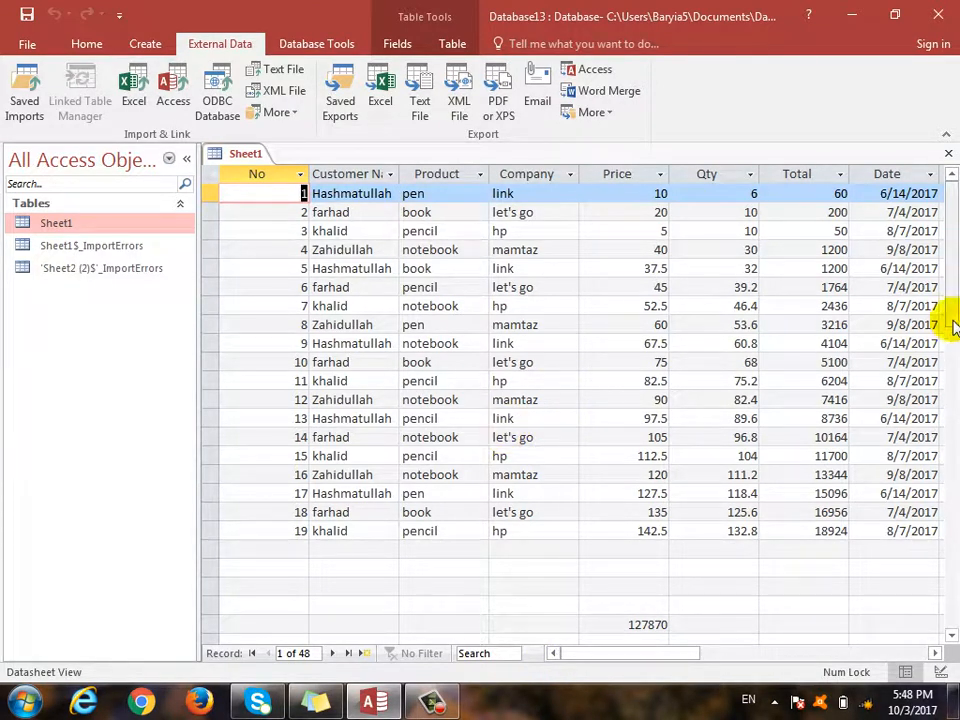
{"action": "left_click", "coordinate": [948, 153]}
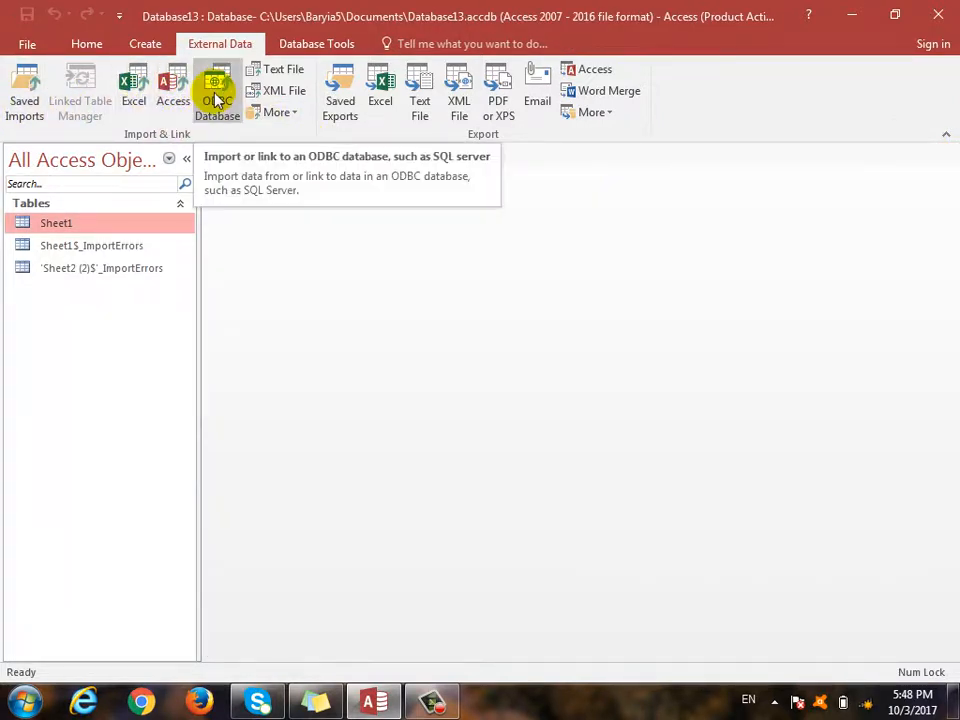
{"action": "left_click", "coordinate": [296, 117]}
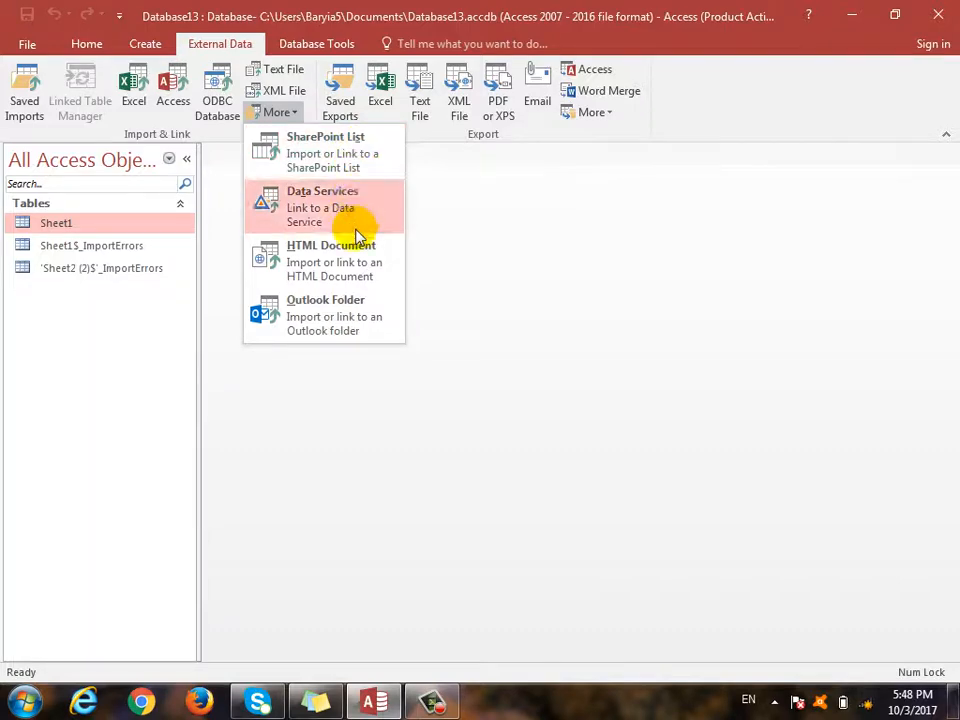
{"action": "left_click", "coordinate": [220, 118]}
{"action": "key", "text": "Escape"}
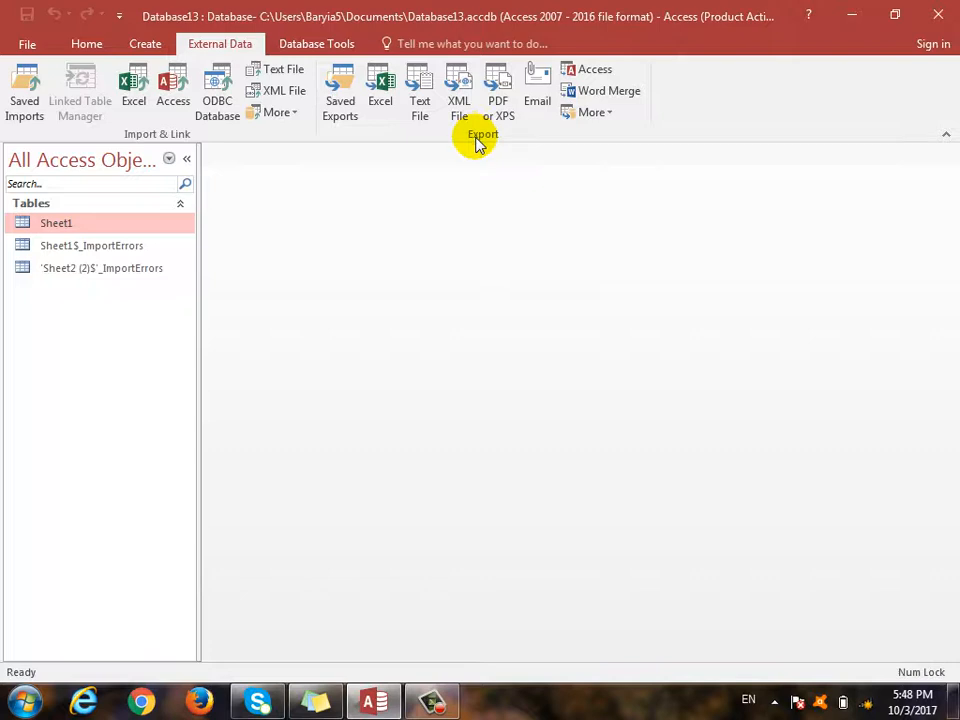
Reopen the Sheet1 table to review the data intended for export, and close it again.
{"action": "double_click", "coordinate": [47, 225]}
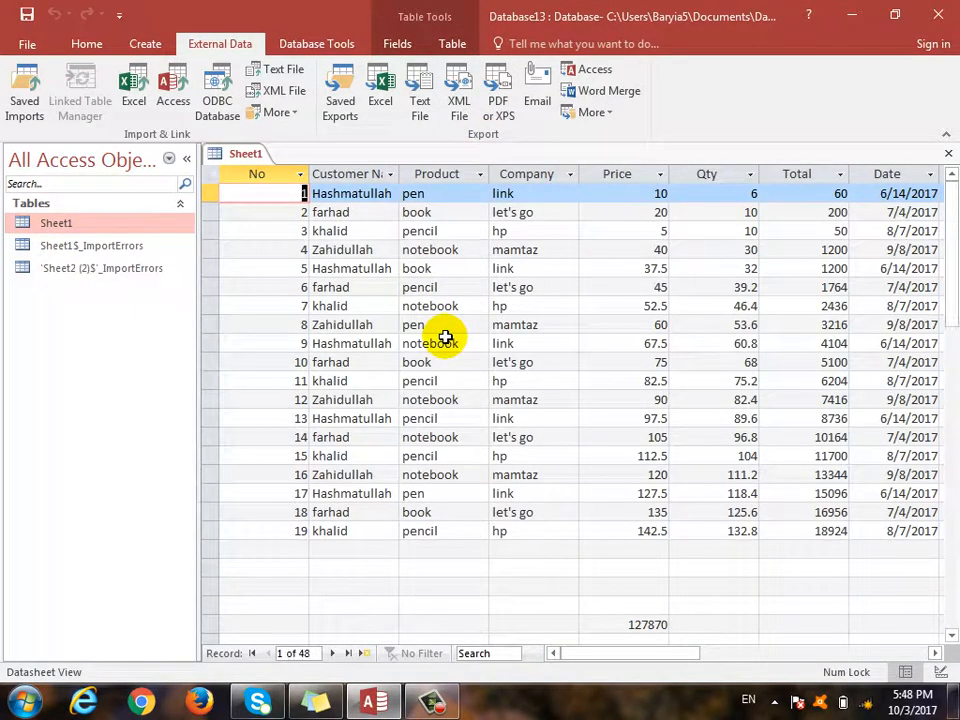
{"action": "left_click", "coordinate": [948, 153]}
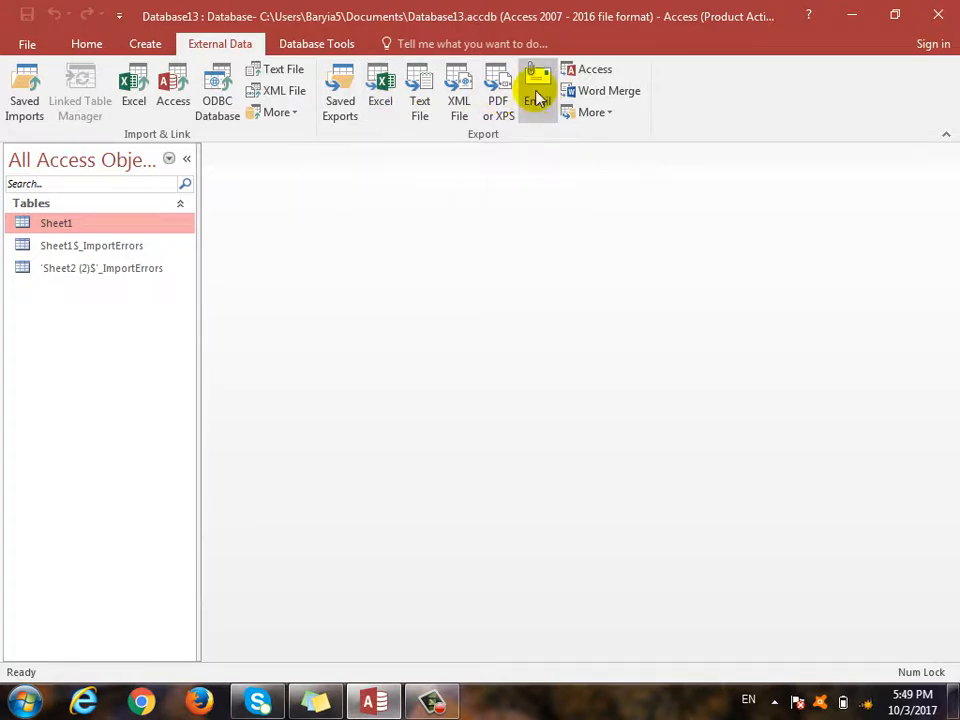
Set up a text file export of Sheet1 with formatting and layout, naming the destination file Access Exported Data.txt.
{"action": "left_click", "coordinate": [419, 110]}
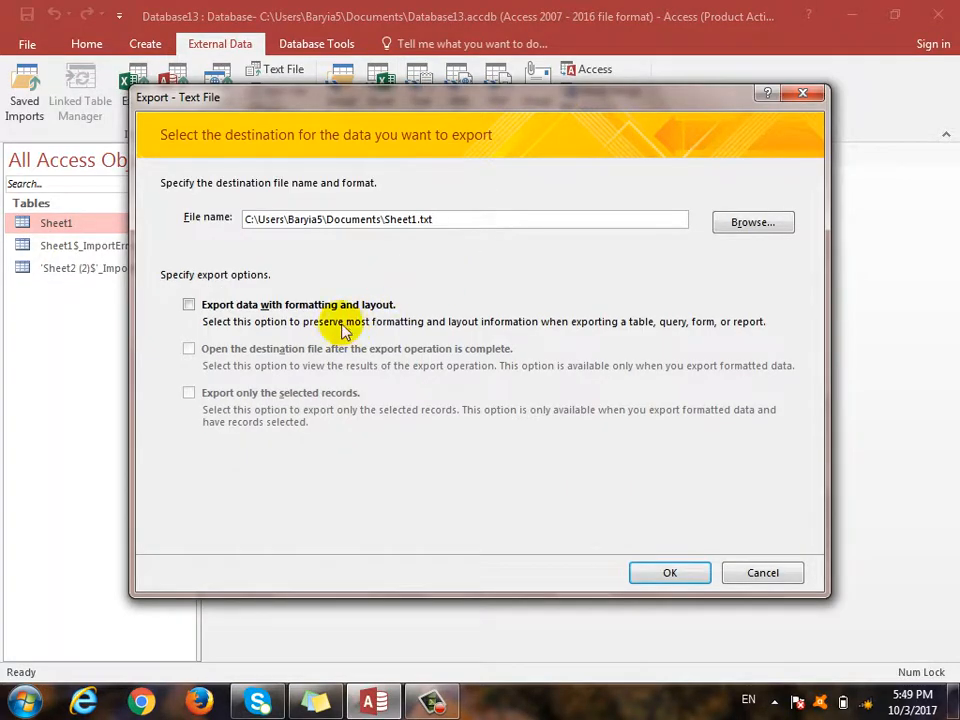
{"action": "left_click", "coordinate": [378, 308]}
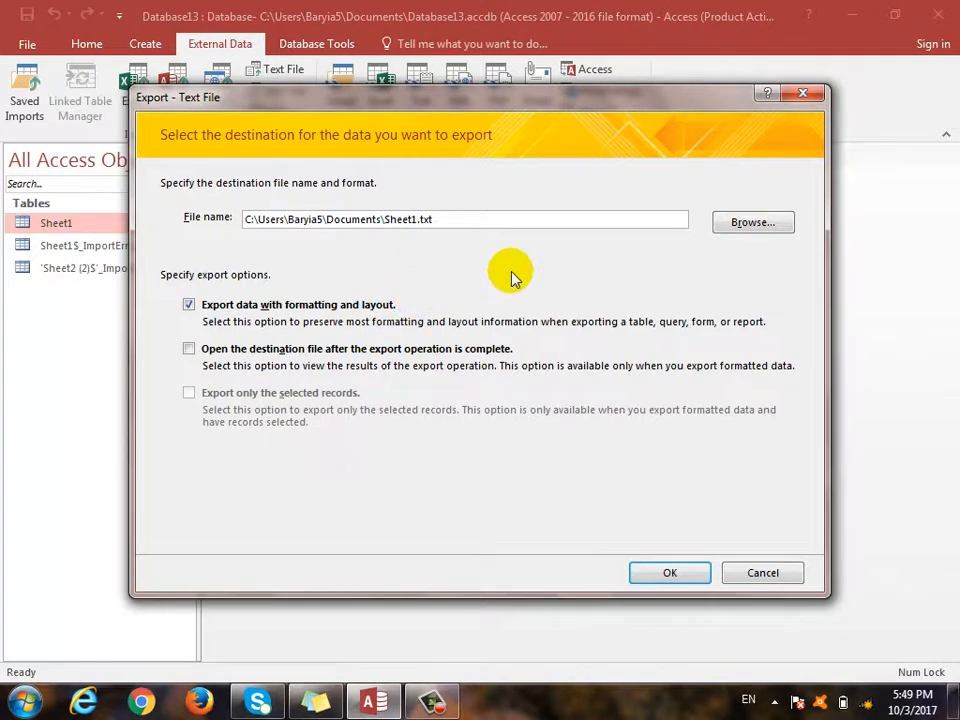
{"action": "left_click", "coordinate": [720, 225]}
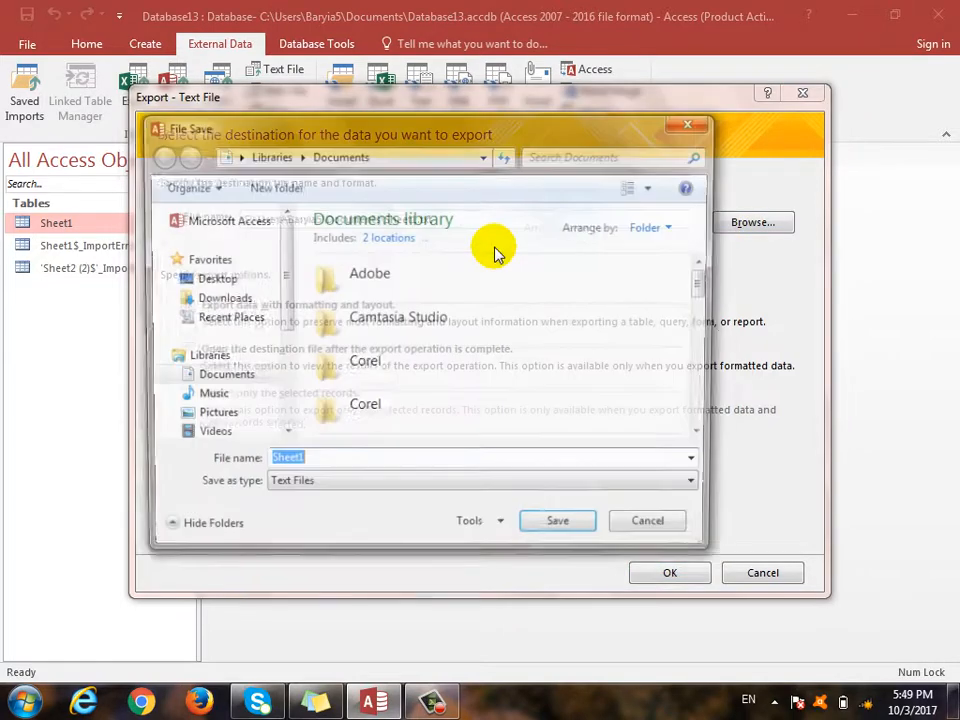
{"action": "left_click", "coordinate": [622, 532]}
{"action": "left_click", "coordinate": [415, 219]}
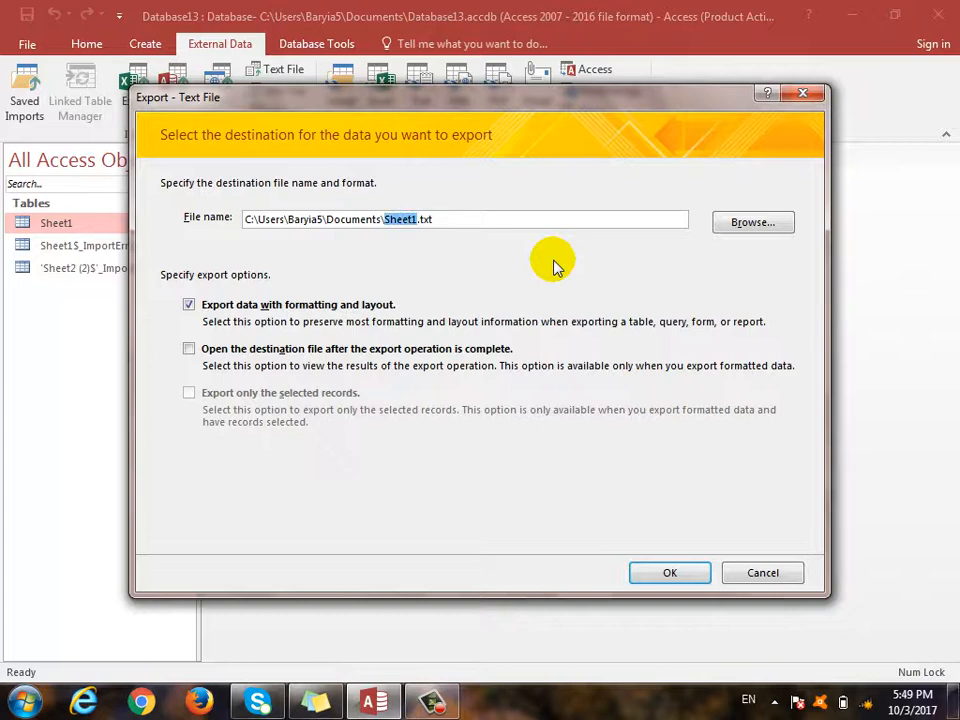
{"action": "type", "text": "Access Exported Data"}
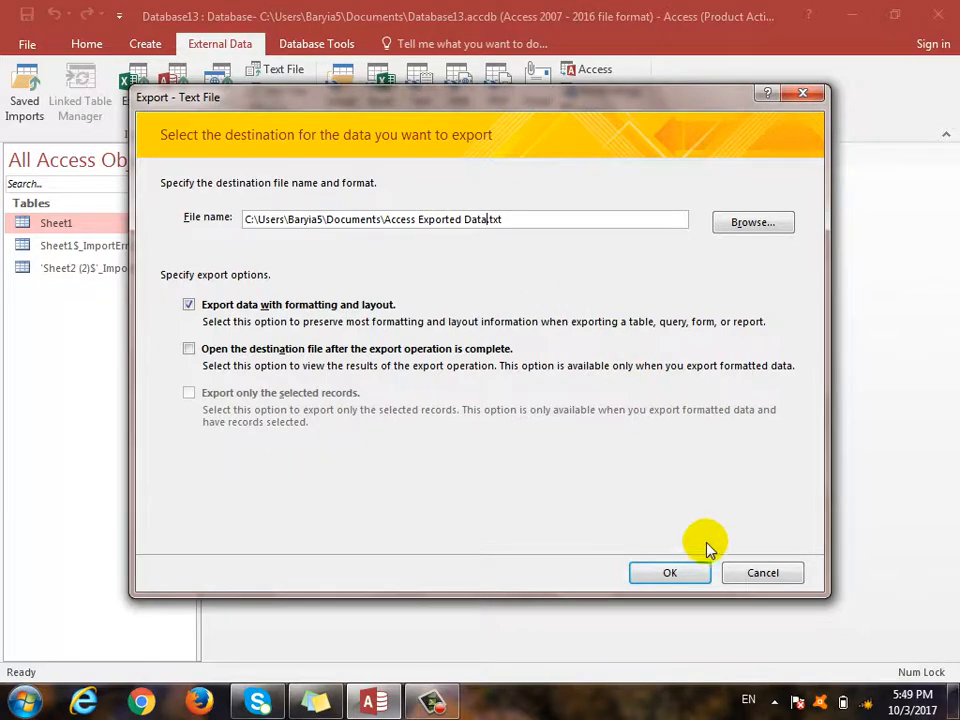
Run the text export with Windows (default) encoding and finish without saving the export steps.
{"action": "left_click", "coordinate": [670, 573]}
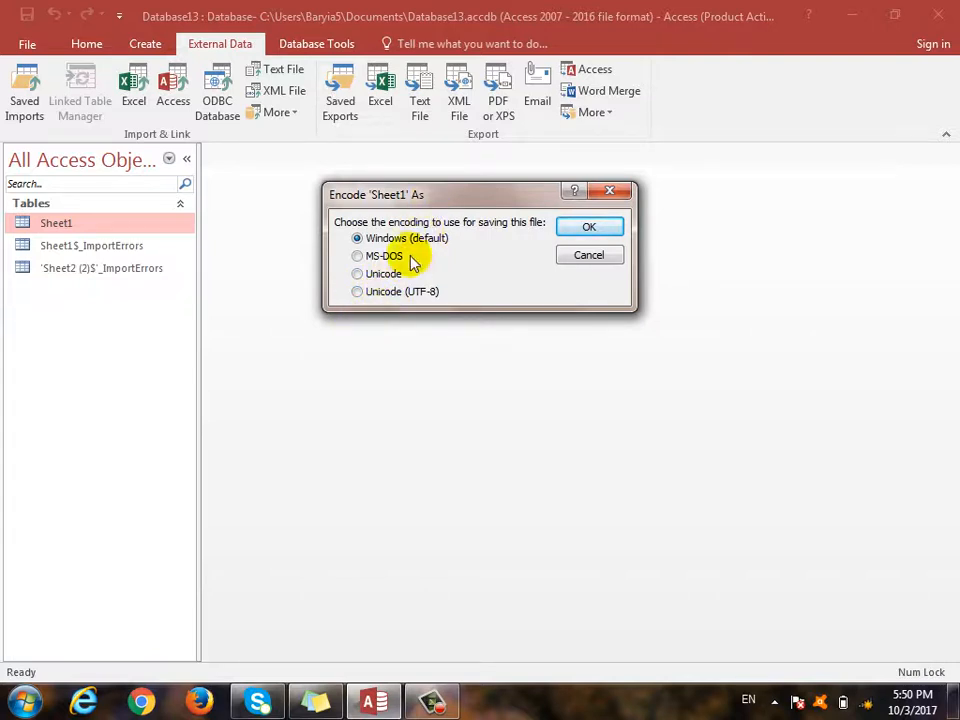
{"action": "left_click", "coordinate": [591, 228]}
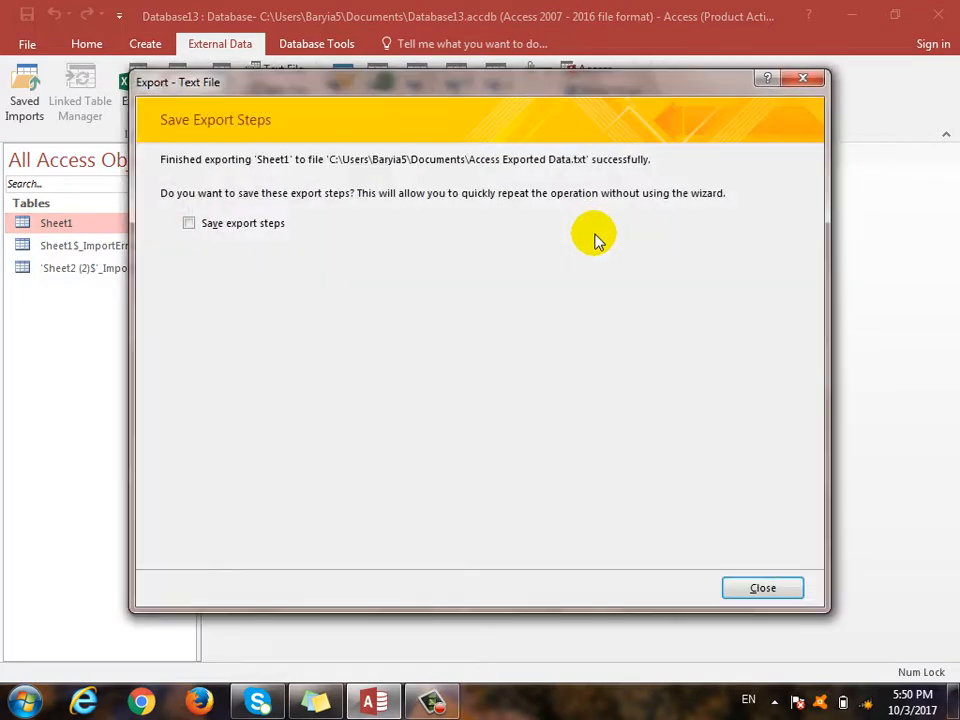
{"action": "left_click", "coordinate": [763, 587]}
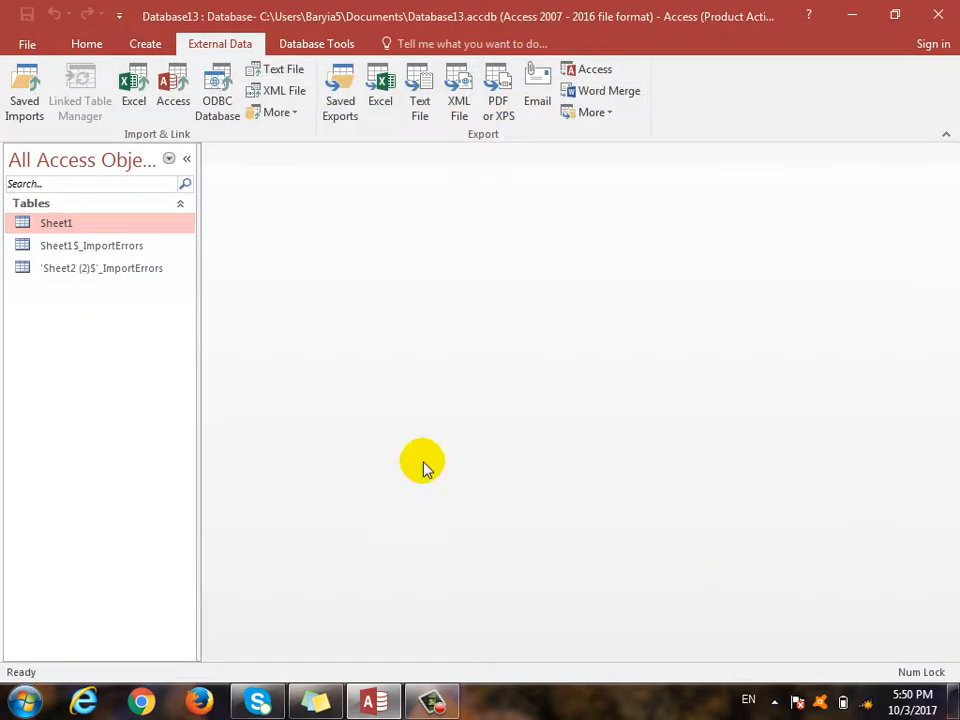
Switch to the Documents library in Windows Explorer and open the Access Exported Data text file in Notepad to examine the exported records.
{"action": "key", "text": "super"}
{"action": "left_click", "coordinate": [305, 290]}
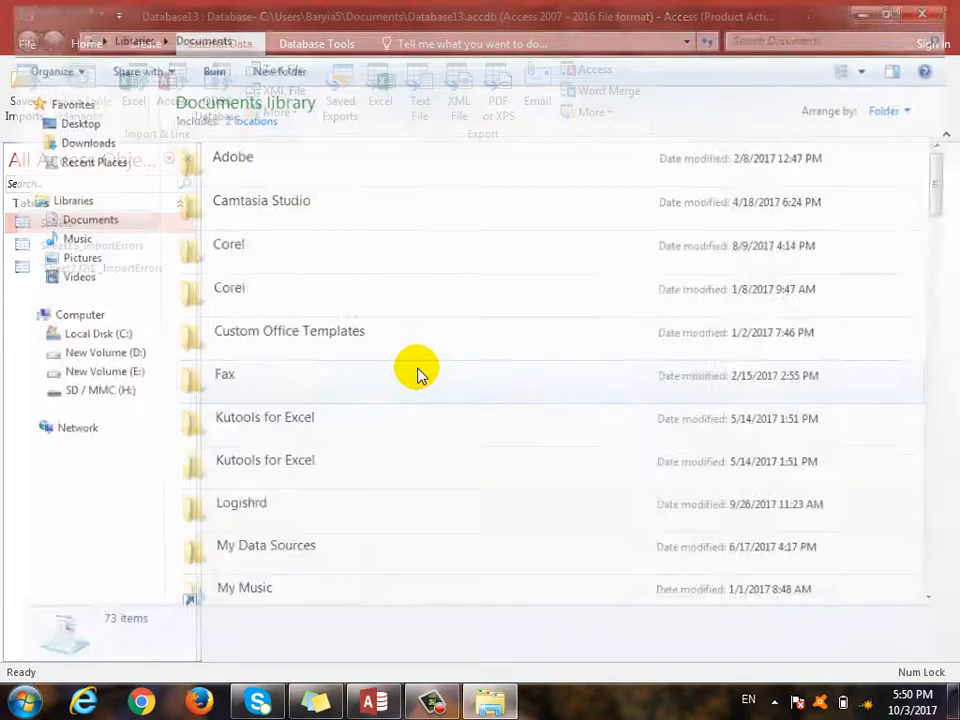
{"action": "left_click", "coordinate": [362, 466]}
{"action": "key", "text": "a"}
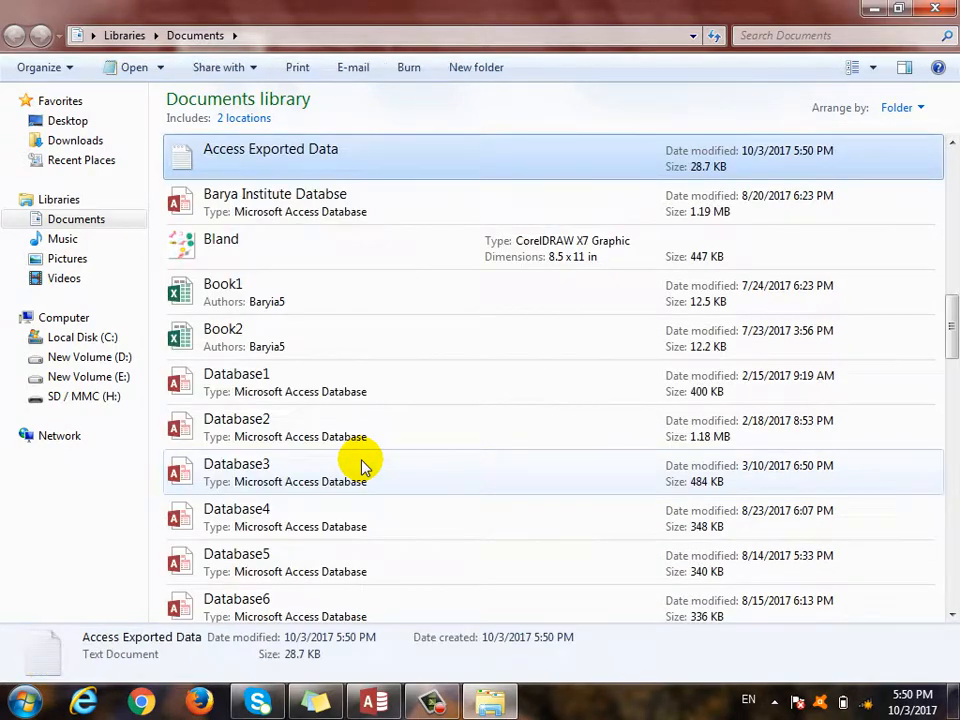
{"action": "double_click", "coordinate": [205, 153]}
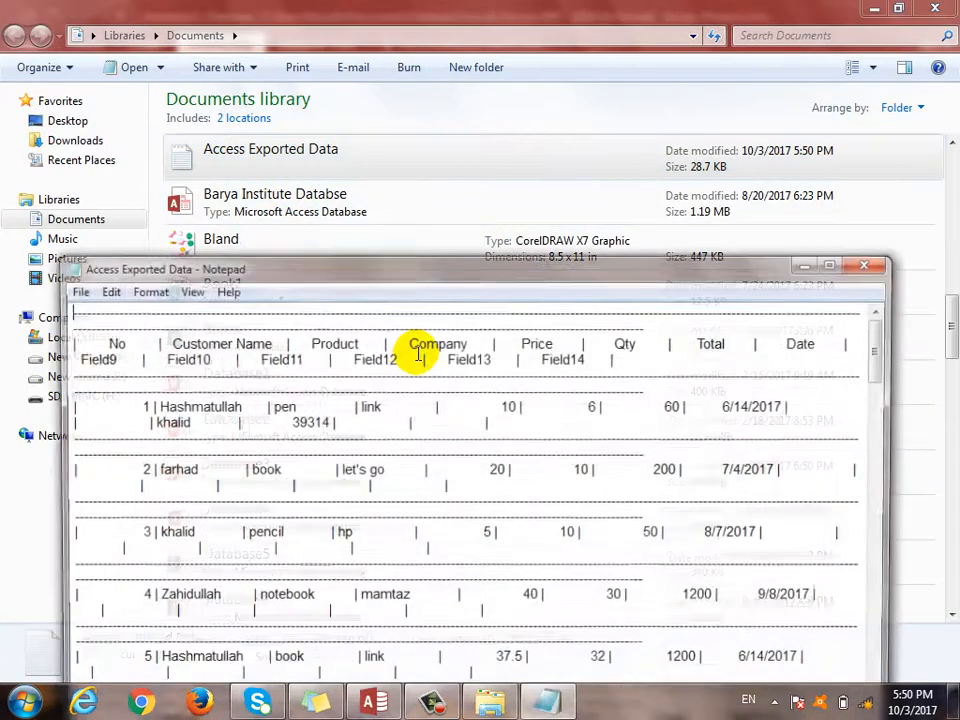
{"action": "left_click_drag", "start_coordinate": [513, 272], "coordinate": [513, 92]}
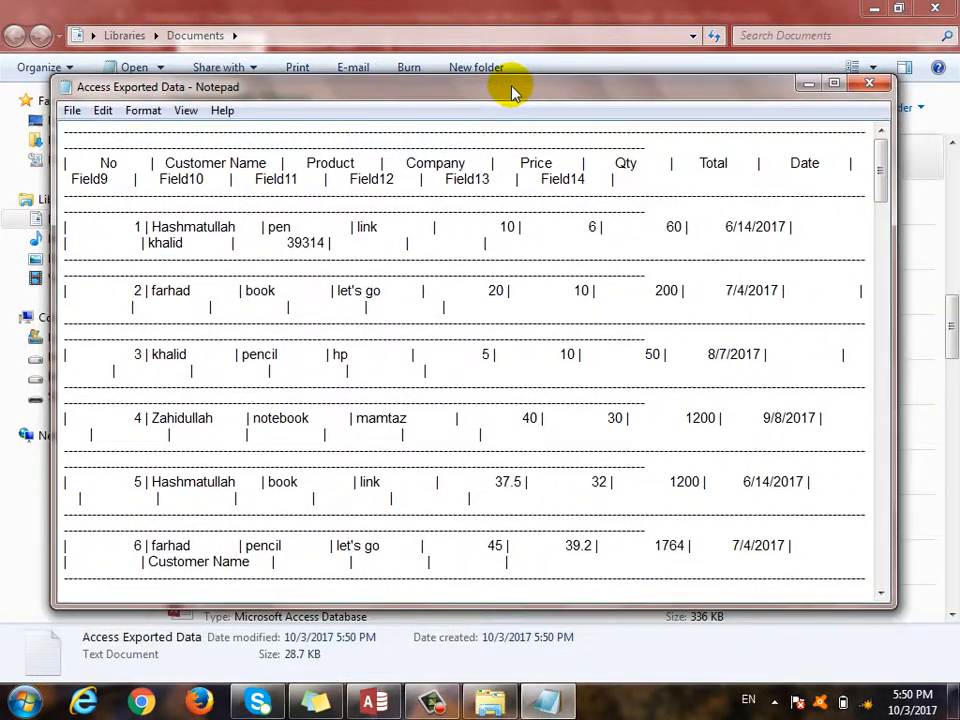
Examine the exported records in a full-size Notepad window, close the text file, and switch back to Access.
{"action": "double_click", "coordinate": [510, 92]}
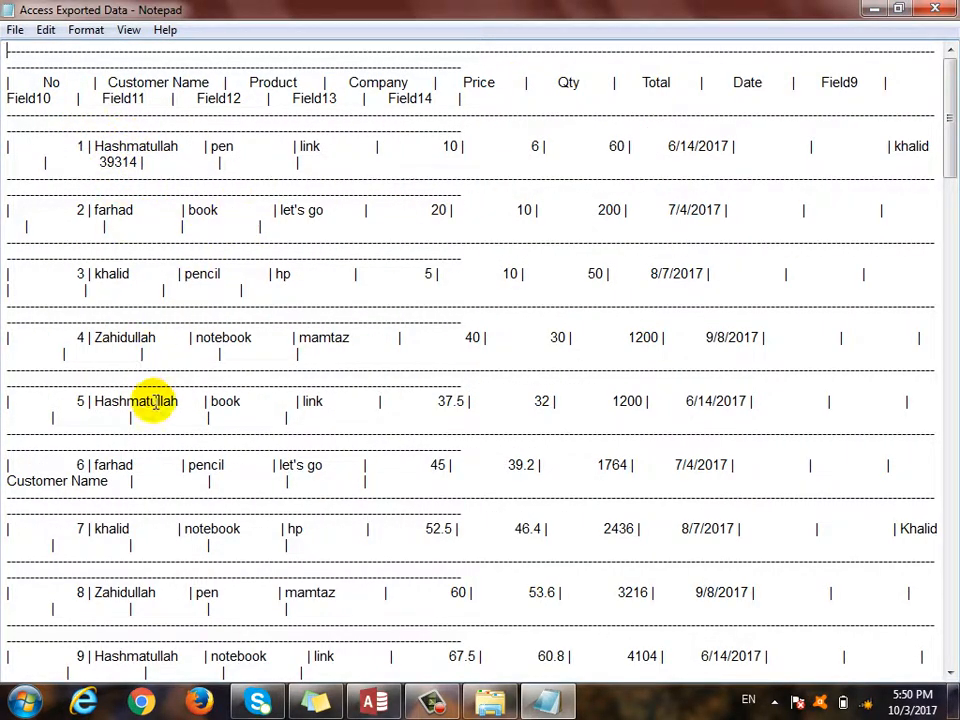
{"action": "scroll", "coordinate": [154, 420], "scroll_direction": "down", "scroll_amount": 8}
{"action": "scroll", "coordinate": [154, 448], "scroll_direction": "down", "scroll_amount": 20}
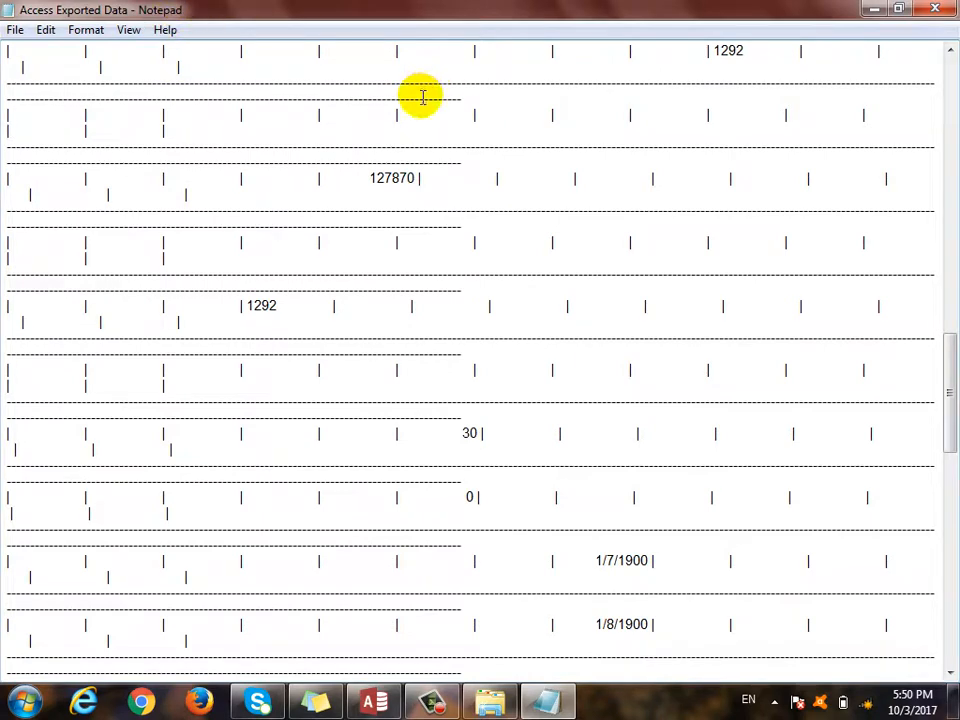
{"action": "left_click", "coordinate": [933, 10]}
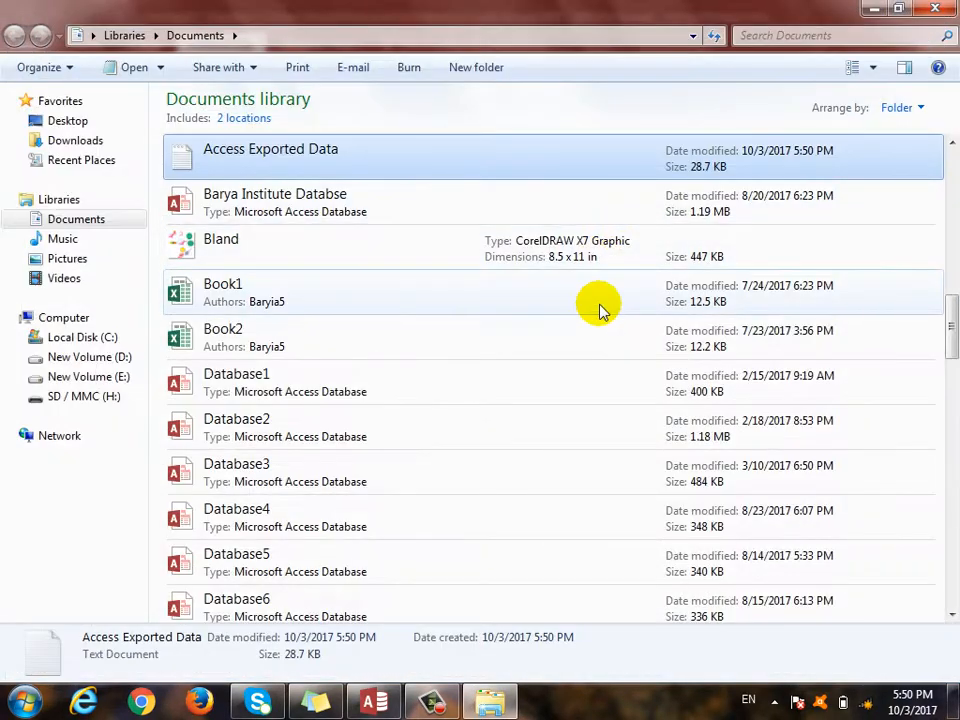
{"action": "left_click", "coordinate": [376, 700]}
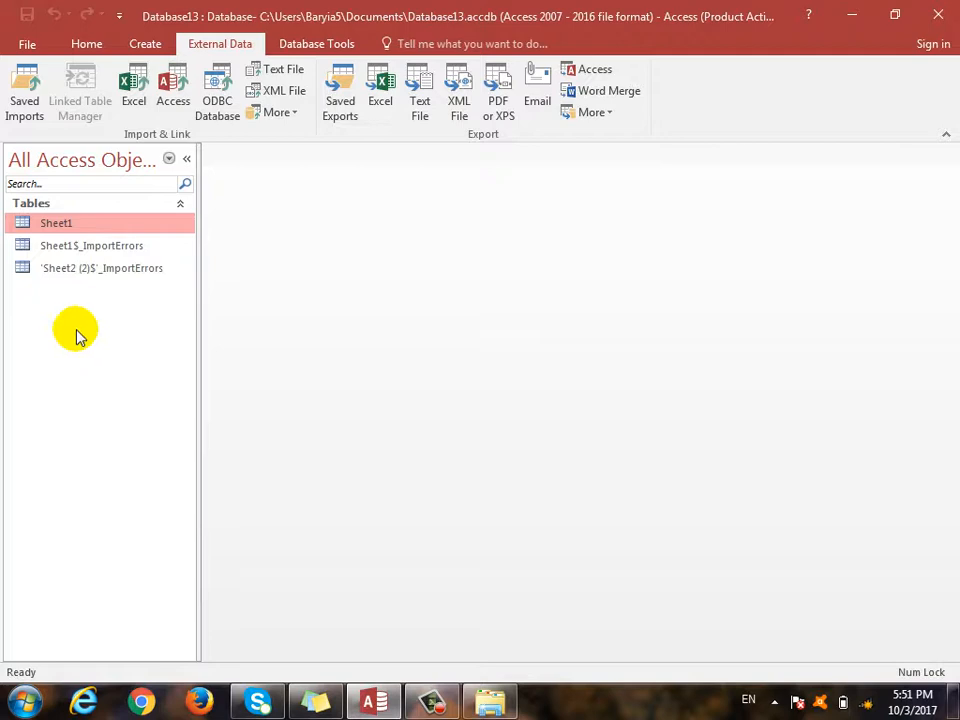
{"action": "left_click", "coordinate": [383, 110]}
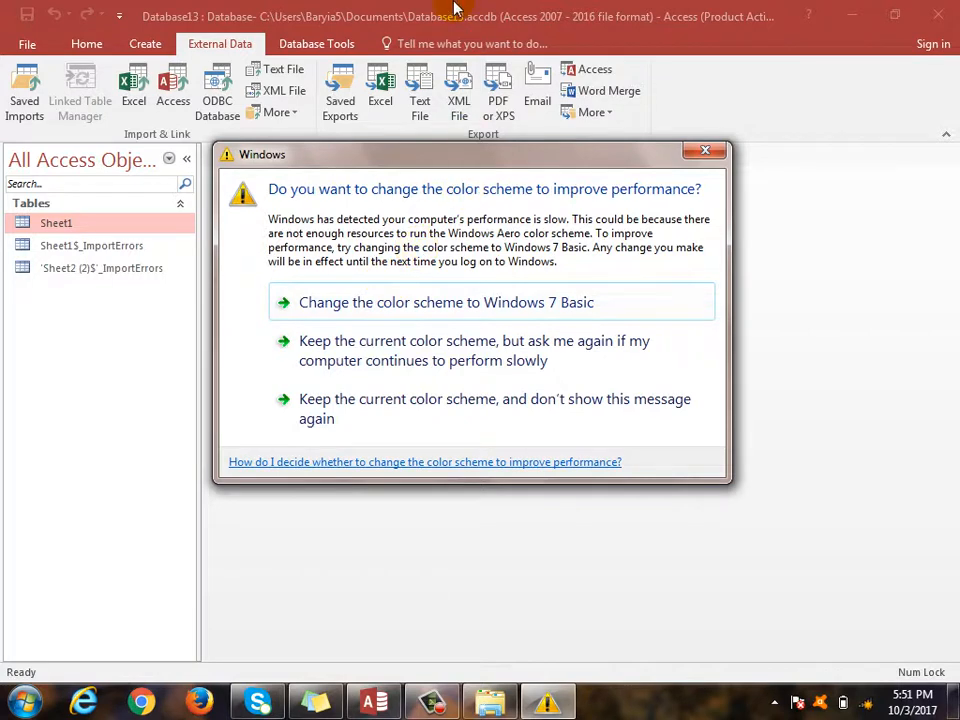
{"action": "left_click", "coordinate": [388, 300]}
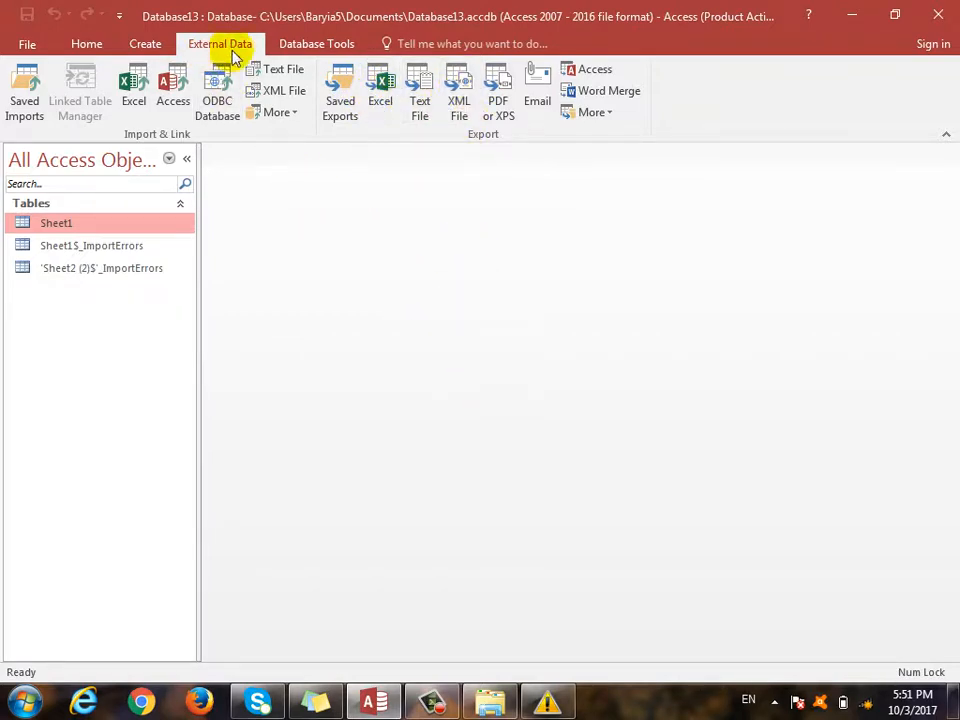
{"action": "left_click", "coordinate": [308, 47]}
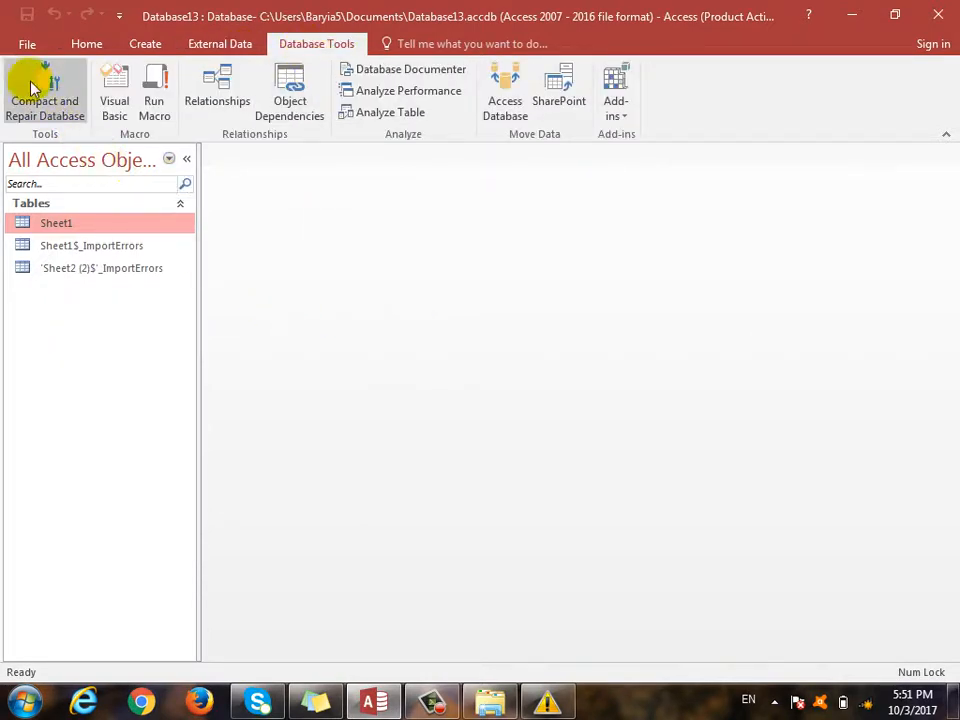
{"action": "left_click", "coordinate": [17, 45]}
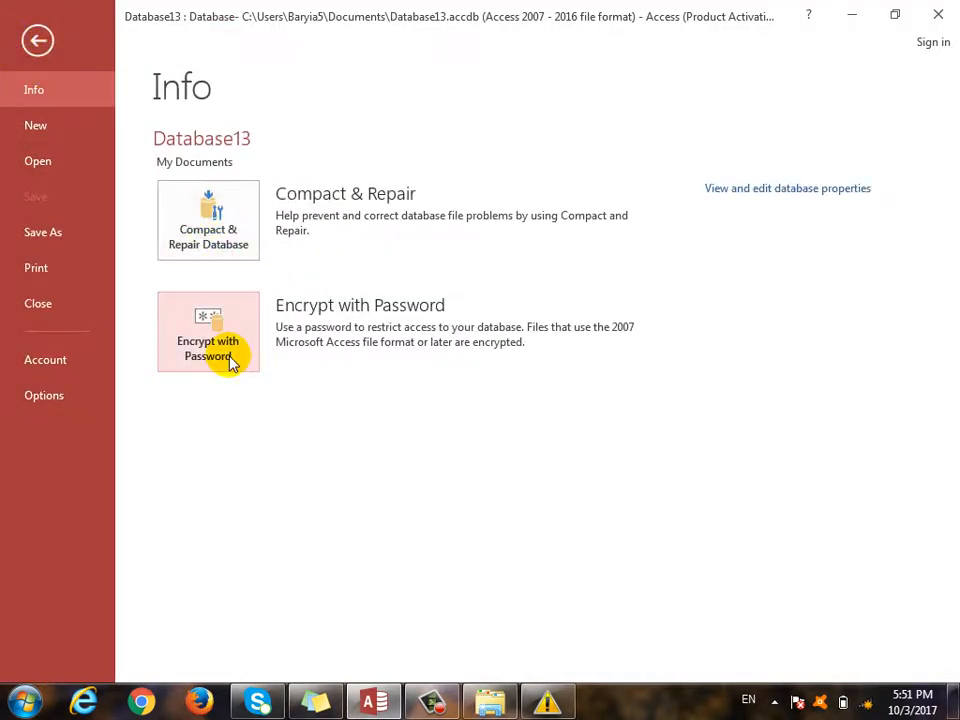
{"action": "left_click", "coordinate": [224, 258]}
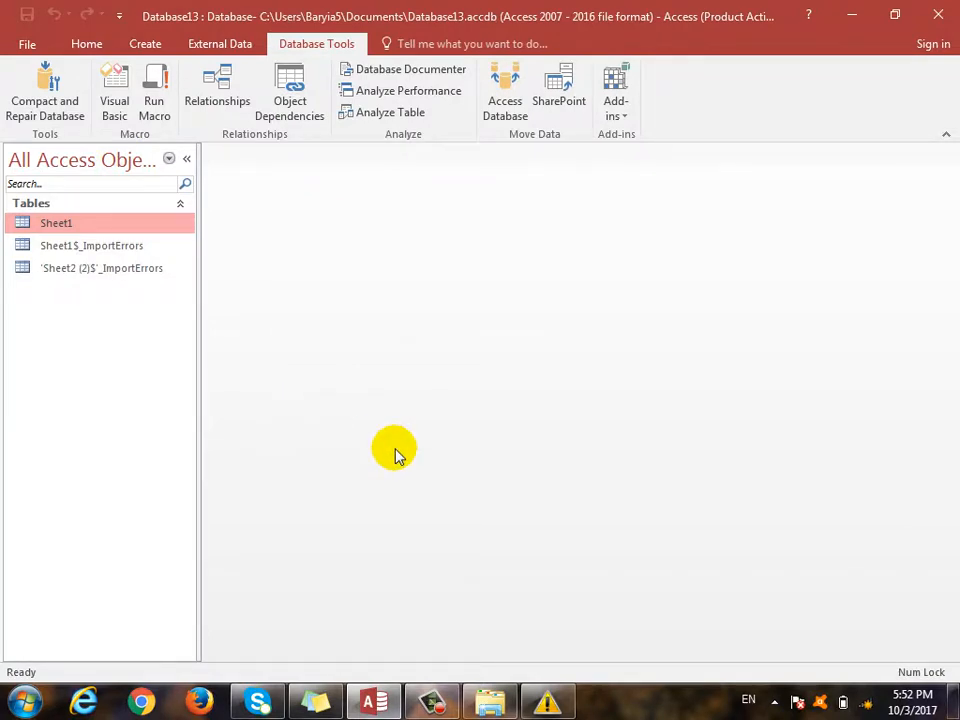
{"action": "left_click", "coordinate": [49, 80]}
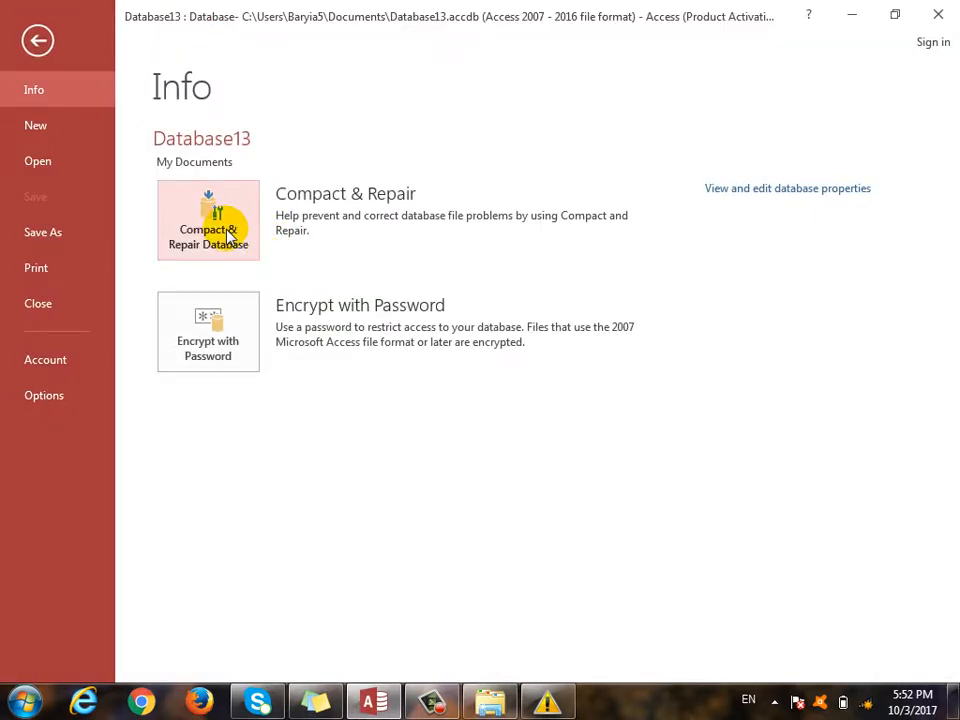
{"action": "left_click", "coordinate": [37, 38]}
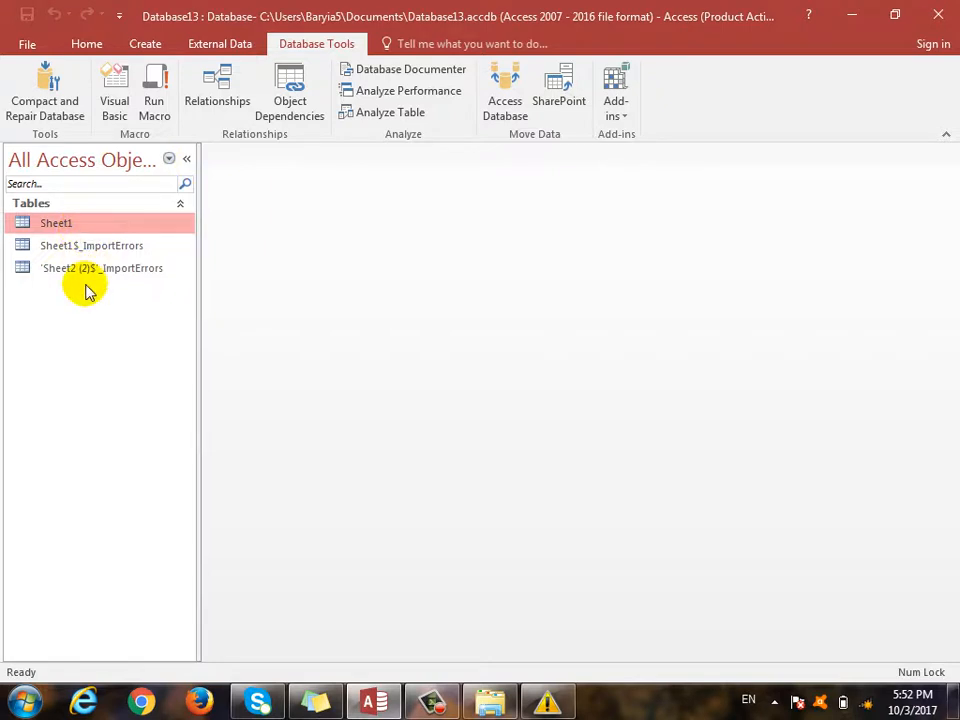
Briefly review and close the Sheet1 table, and compact and repair Database13 with its active content enabled.
{"action": "double_click", "coordinate": [62, 225]}
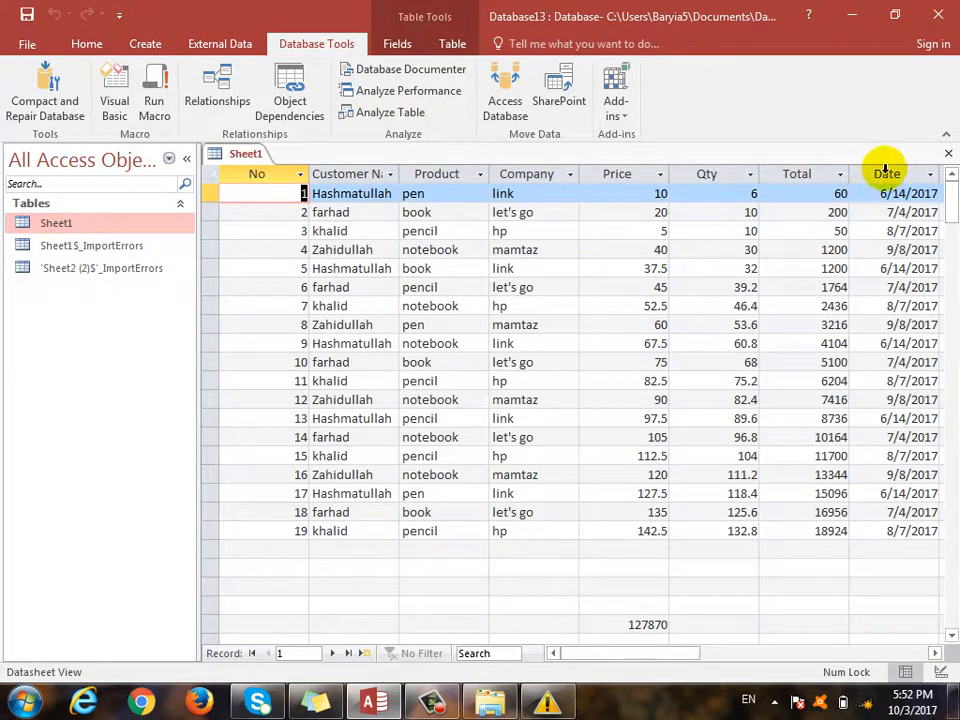
{"action": "left_click", "coordinate": [948, 153]}
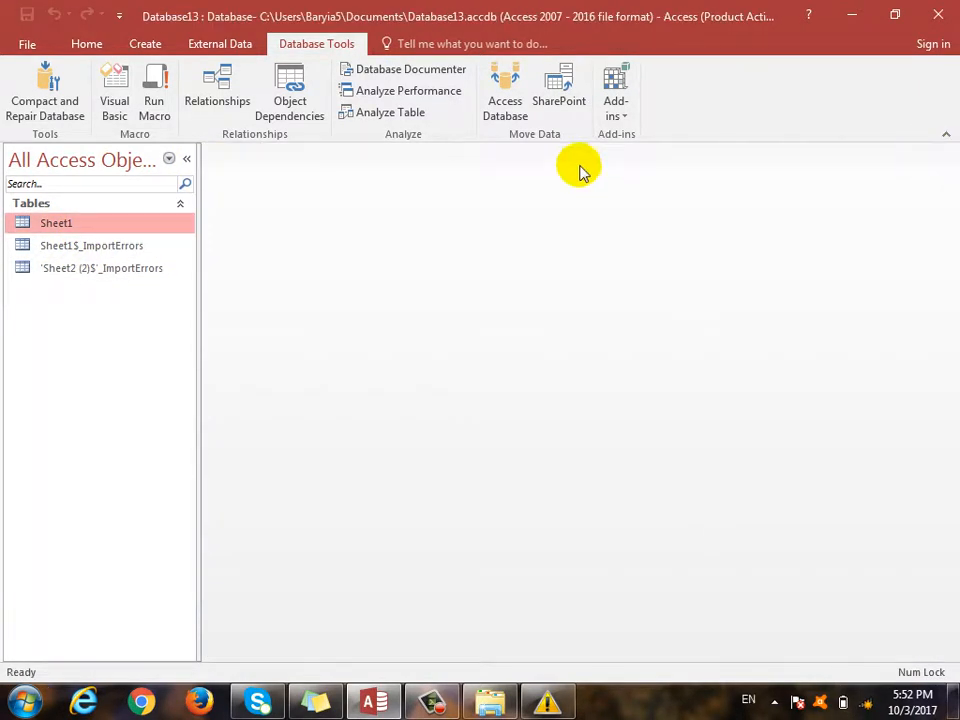
{"action": "left_click", "coordinate": [27, 44]}
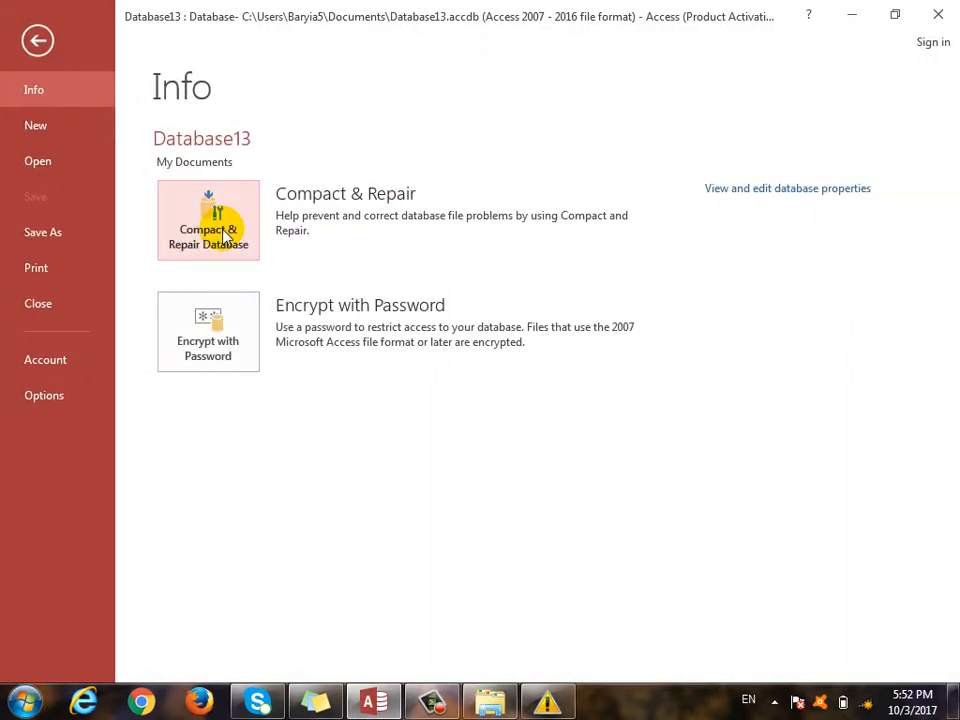
{"action": "left_click", "coordinate": [223, 233]}
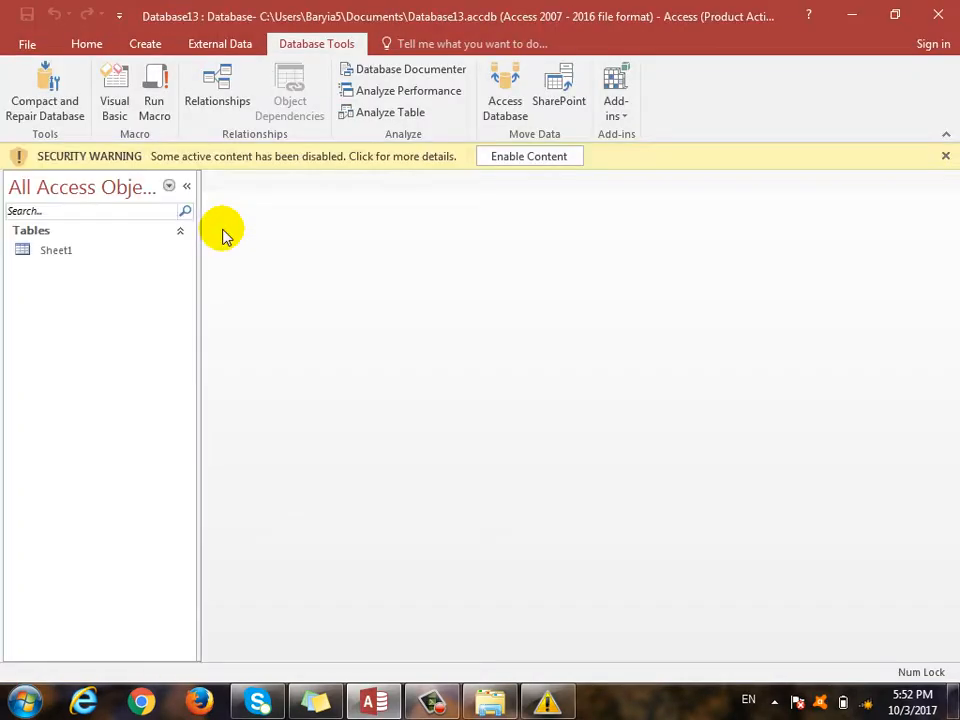
{"action": "left_click", "coordinate": [518, 162]}
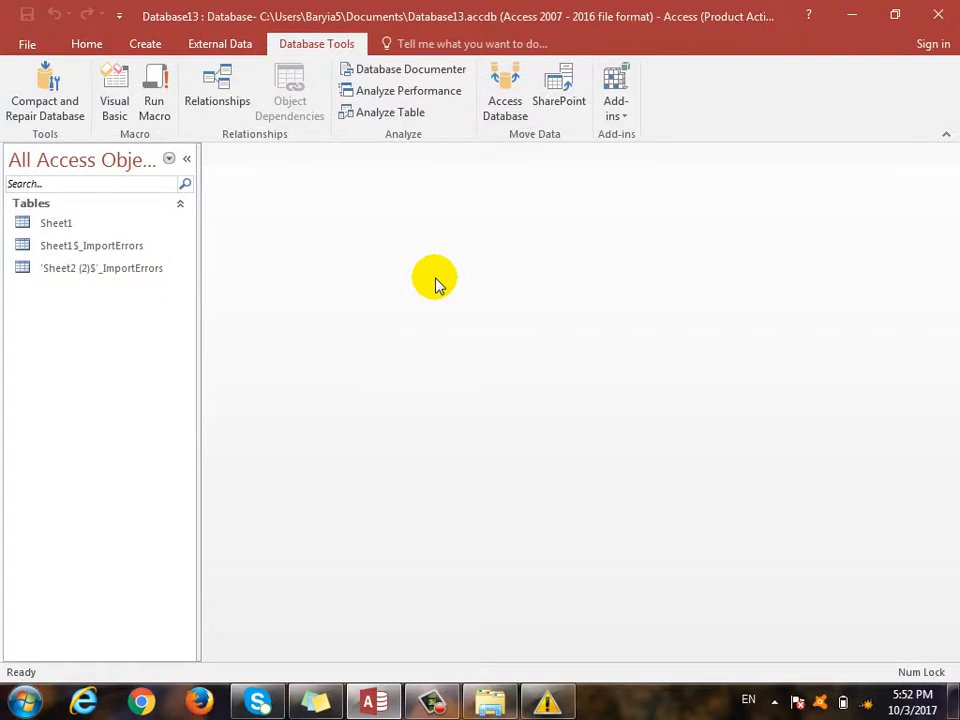
{"action": "left_click", "coordinate": [22, 43]}
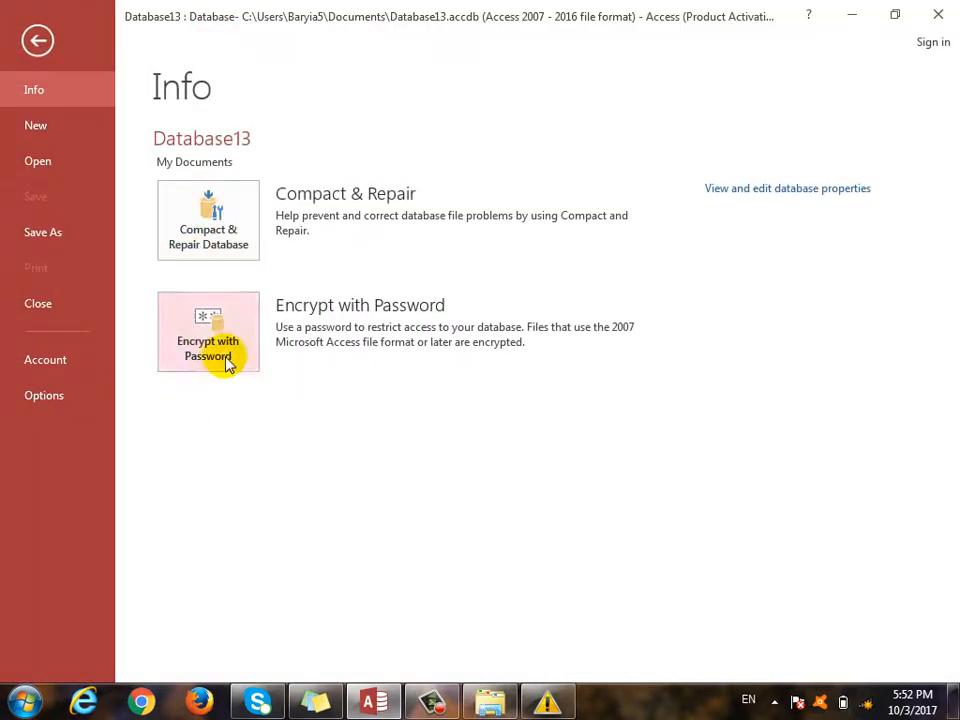
{"action": "left_click", "coordinate": [37, 40]}
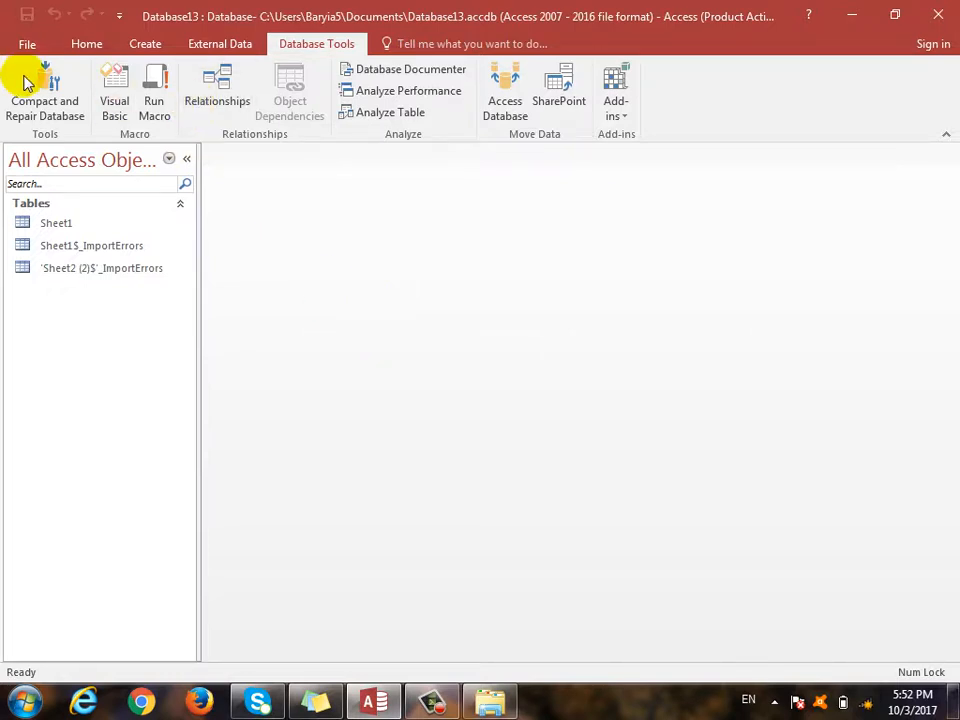
{"action": "left_click", "coordinate": [26, 43]}
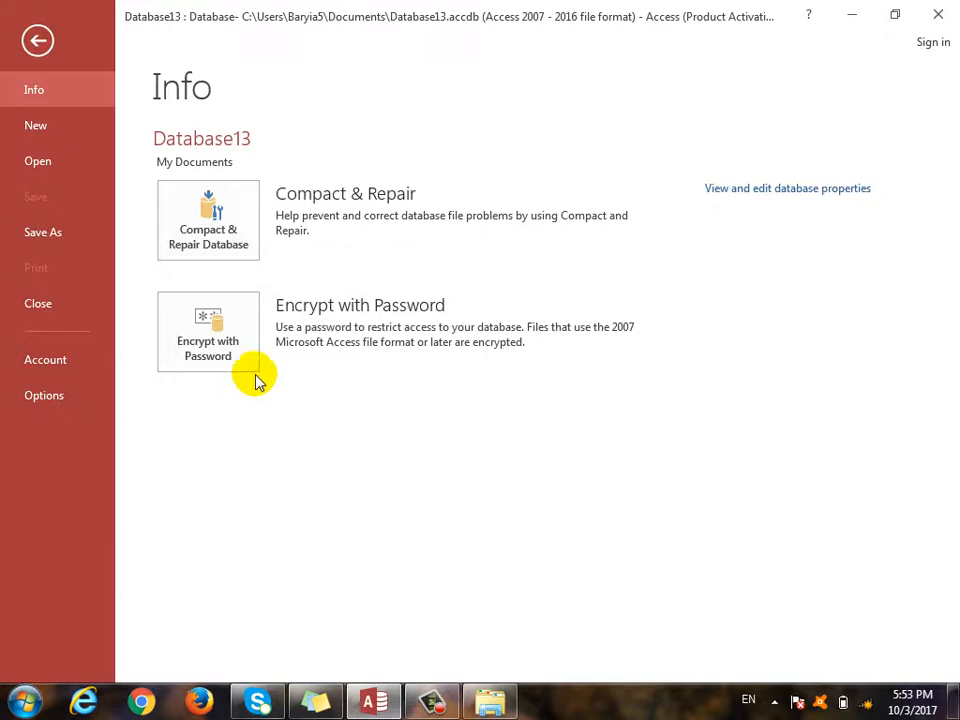
{"action": "left_click", "coordinate": [37, 40]}
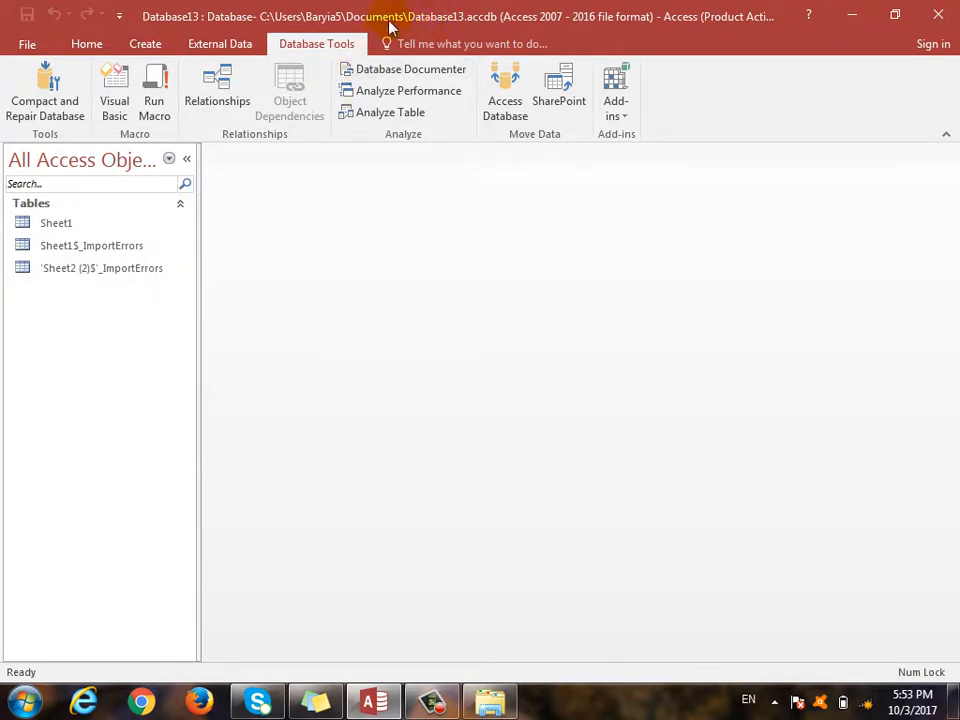
Close Database13 and reopen it from the Documents library in Open Exclusive mode.
{"action": "left_click", "coordinate": [38, 46]}
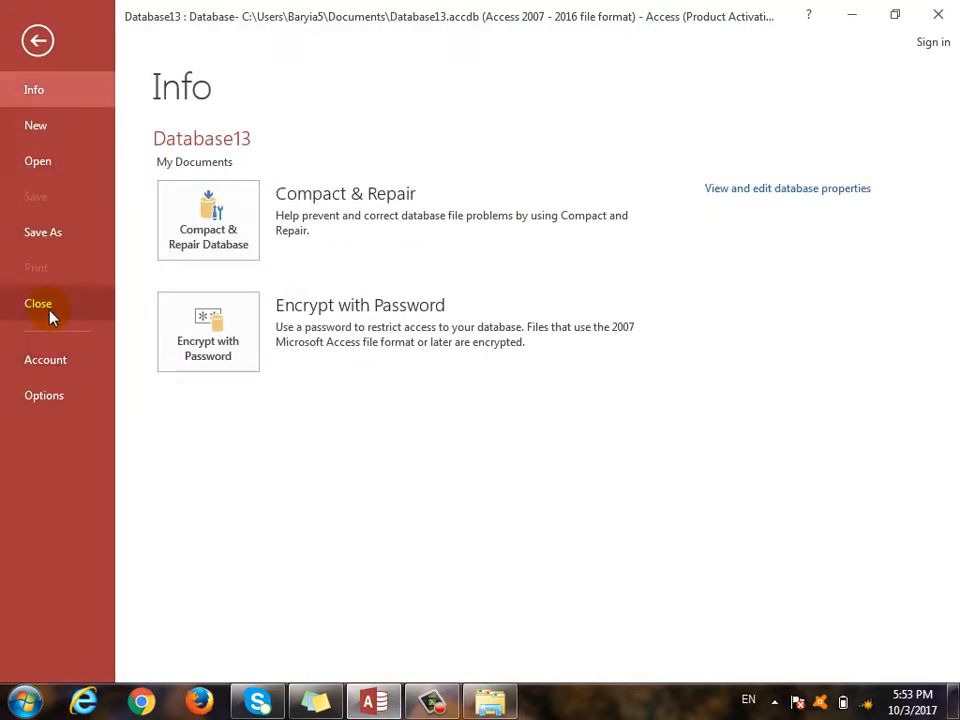
{"action": "left_click", "coordinate": [42, 305]}
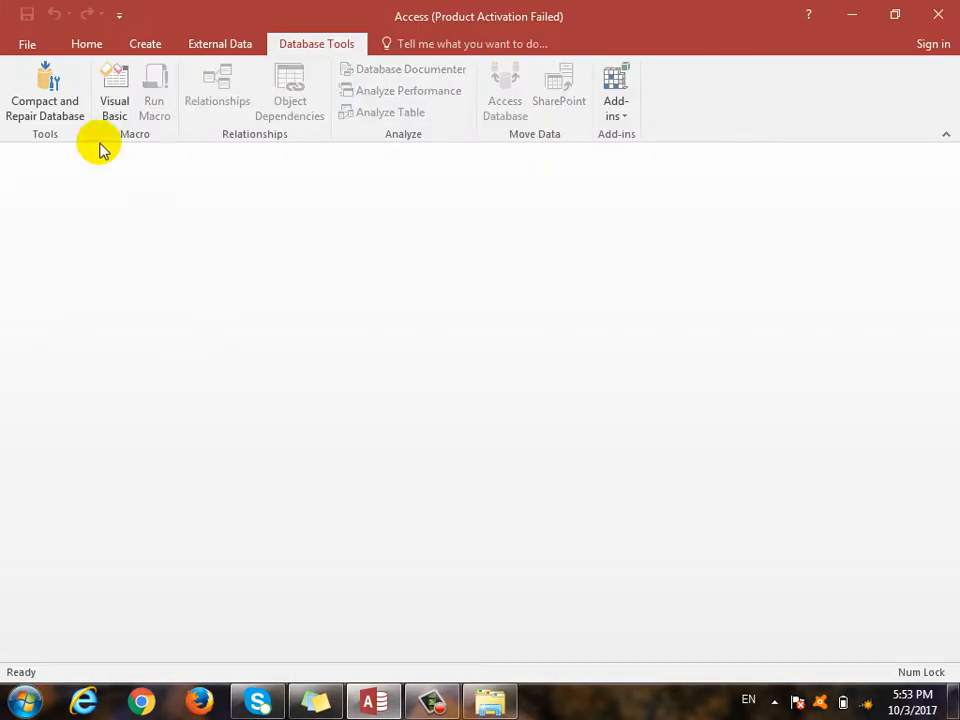
{"action": "left_click", "coordinate": [27, 46]}
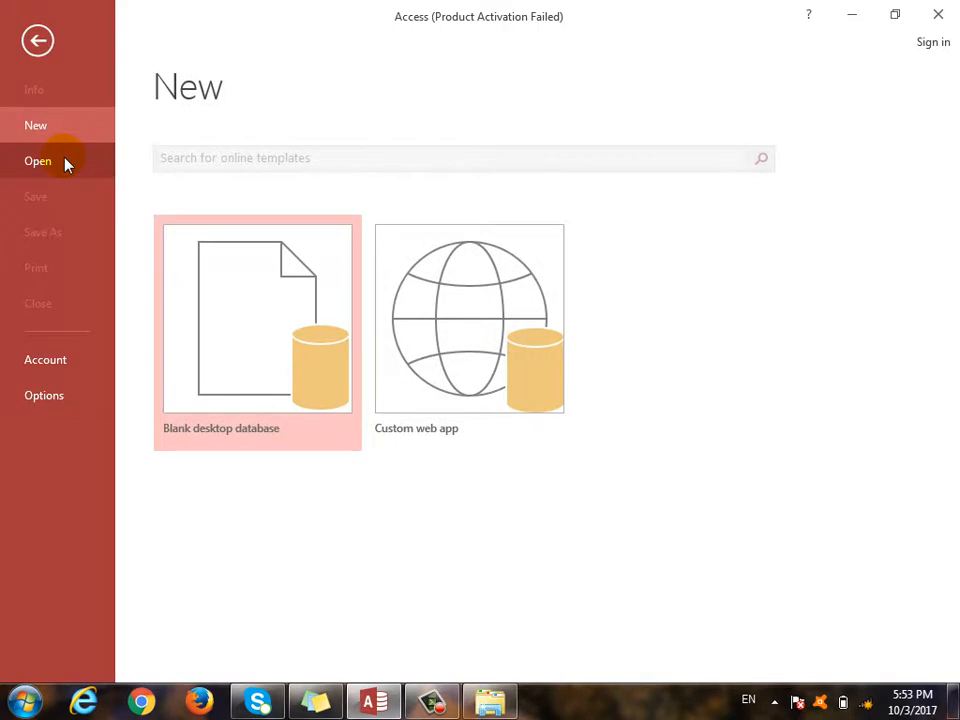
{"action": "left_click", "coordinate": [40, 161]}
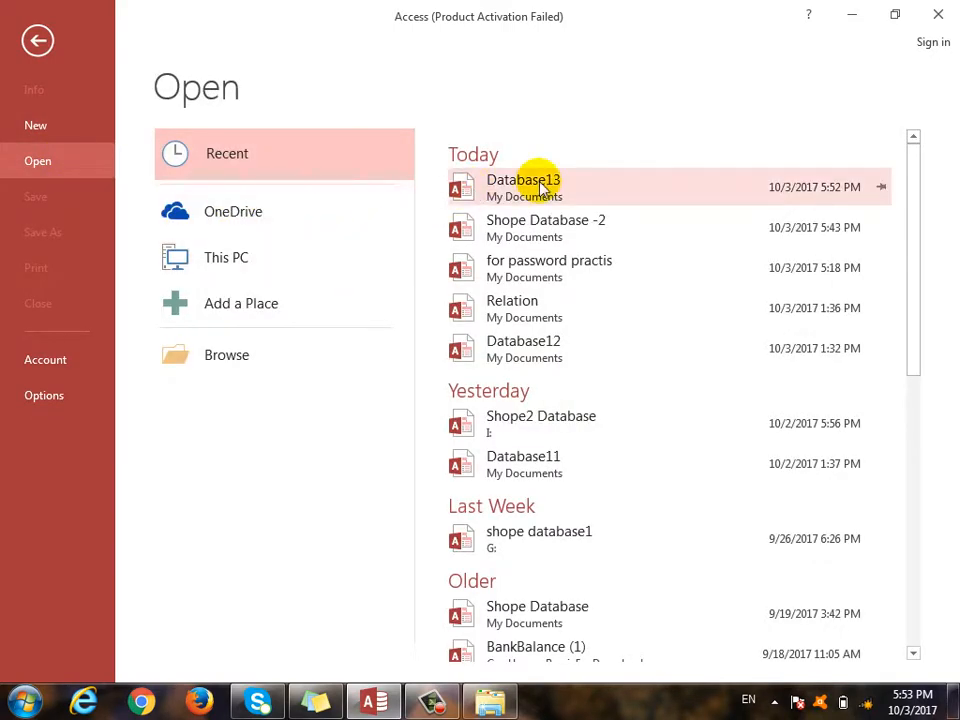
{"action": "left_click", "coordinate": [240, 360]}
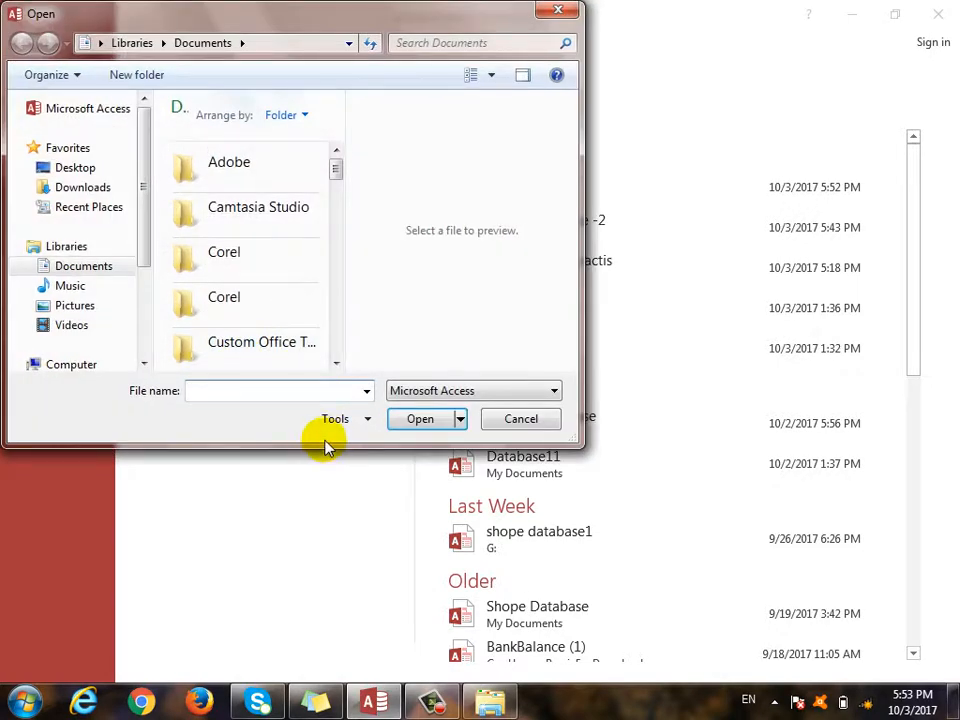
{"action": "left_click_drag", "start_coordinate": [396, 11], "coordinate": [495, 127]}
{"action": "left_click", "coordinate": [338, 332]}
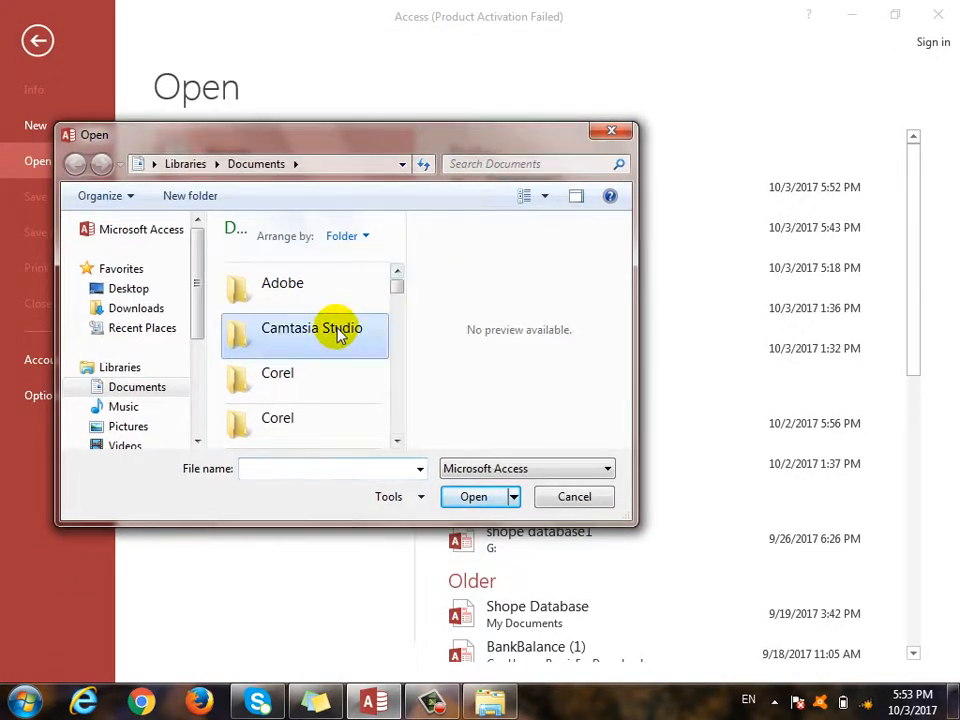
{"action": "scroll", "coordinate": [340, 325], "scroll_direction": "down", "scroll_amount": 5}
{"action": "left_click", "coordinate": [340, 300]}
{"action": "scroll", "coordinate": [380, 390], "scroll_direction": "down", "scroll_amount": 3}
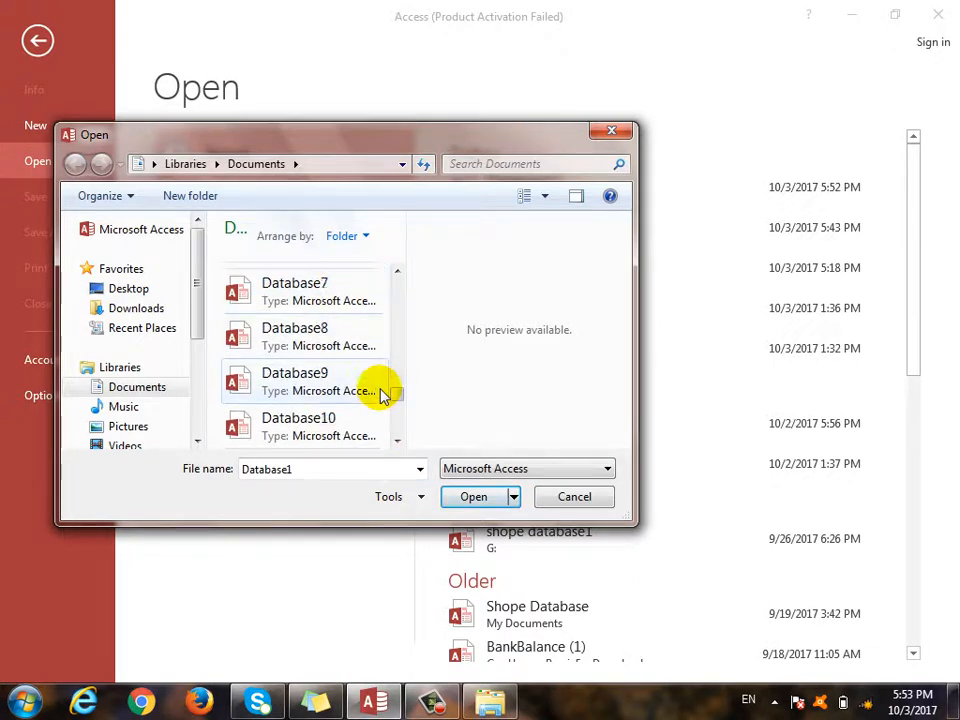
{"action": "left_click", "coordinate": [305, 438]}
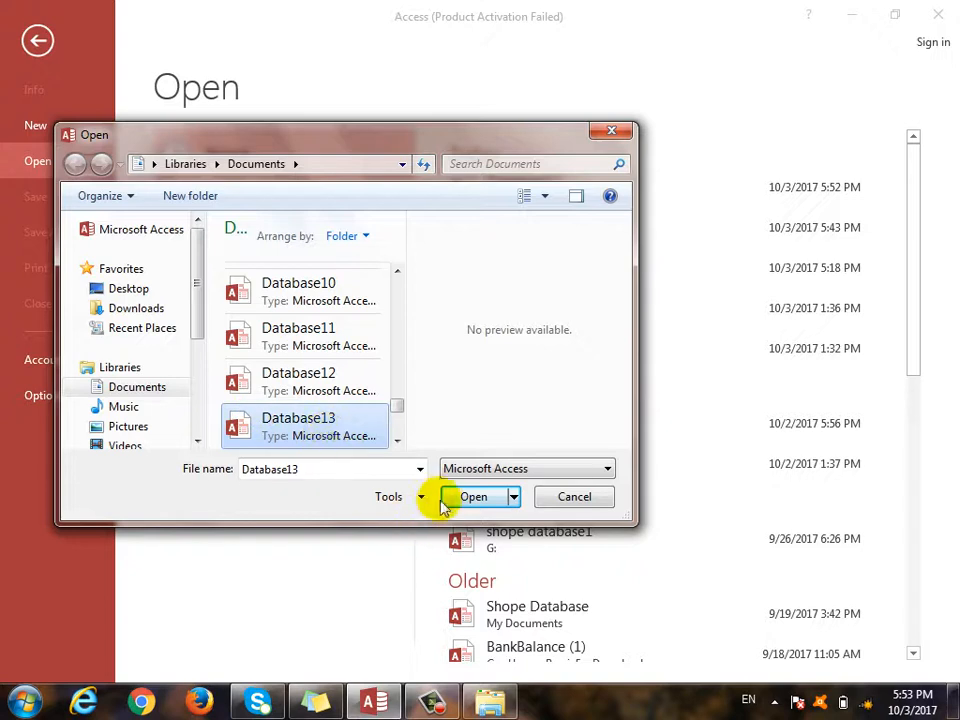
{"action": "left_click", "coordinate": [513, 497]}
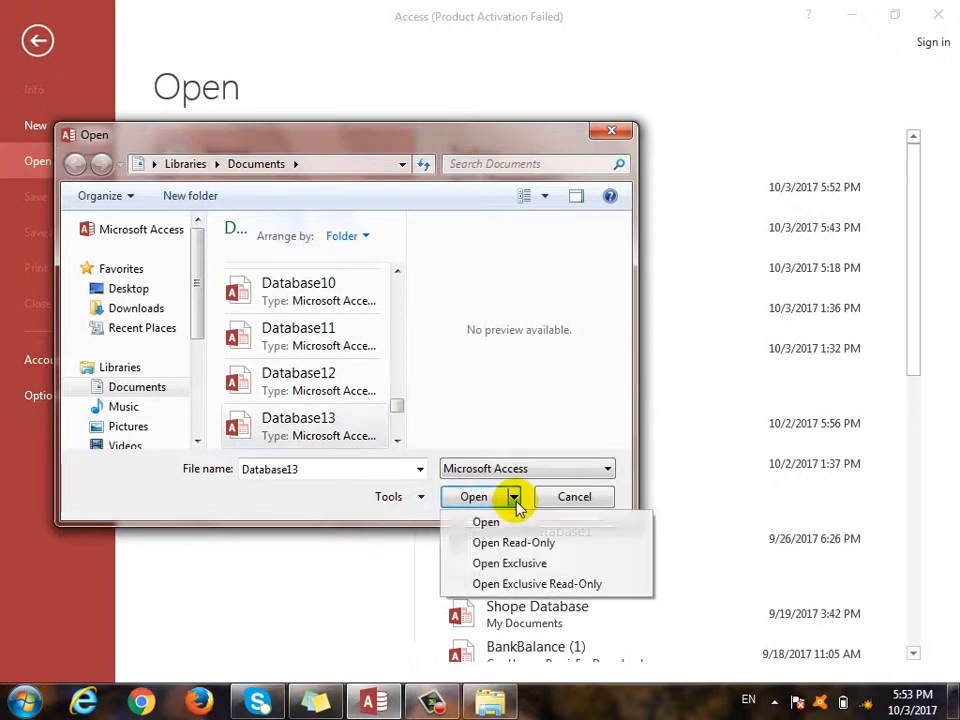
{"action": "left_click", "coordinate": [529, 566]}
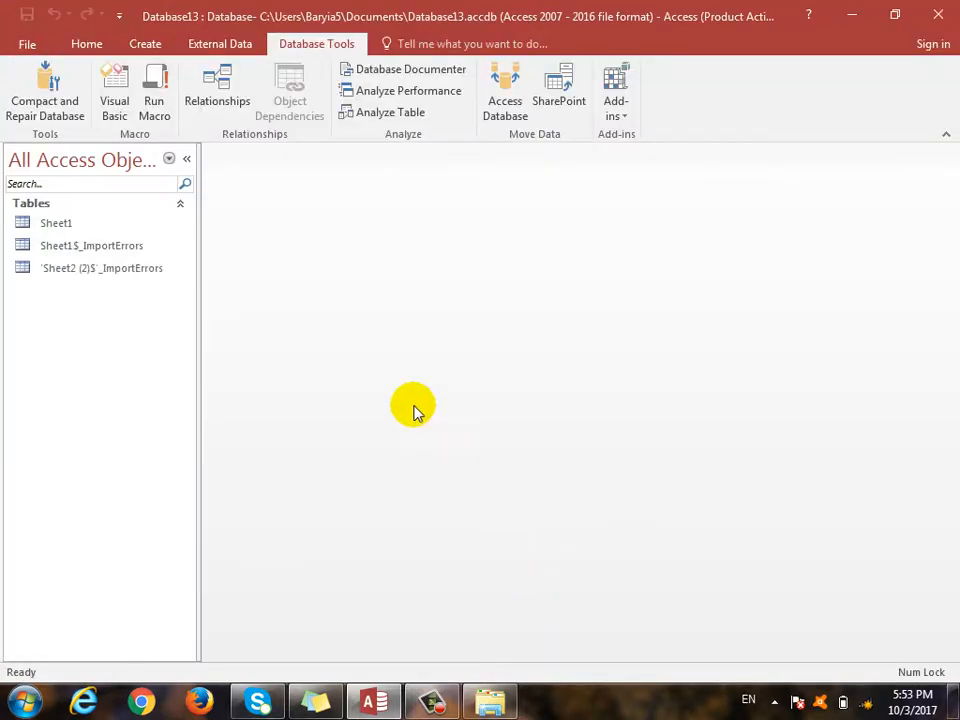
Close the exclusively opened database and reopen Database13 normally from the recent databases.
{"action": "left_click", "coordinate": [27, 46]}
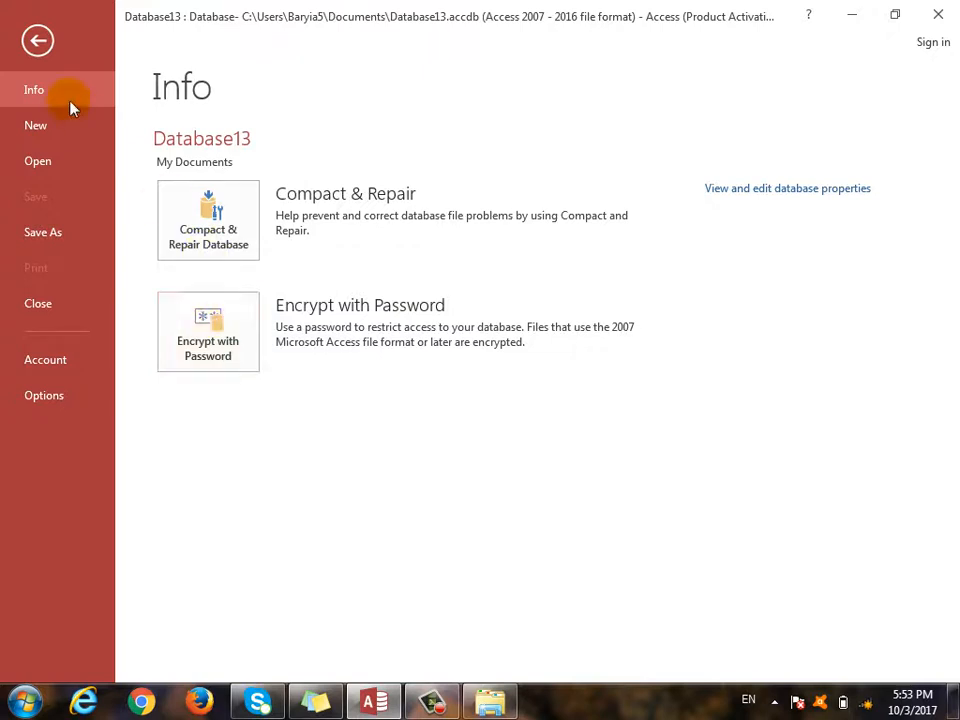
{"action": "left_click", "coordinate": [38, 42]}
{"action": "left_click", "coordinate": [30, 45]}
{"action": "left_click", "coordinate": [47, 305]}
{"action": "left_click", "coordinate": [25, 42]}
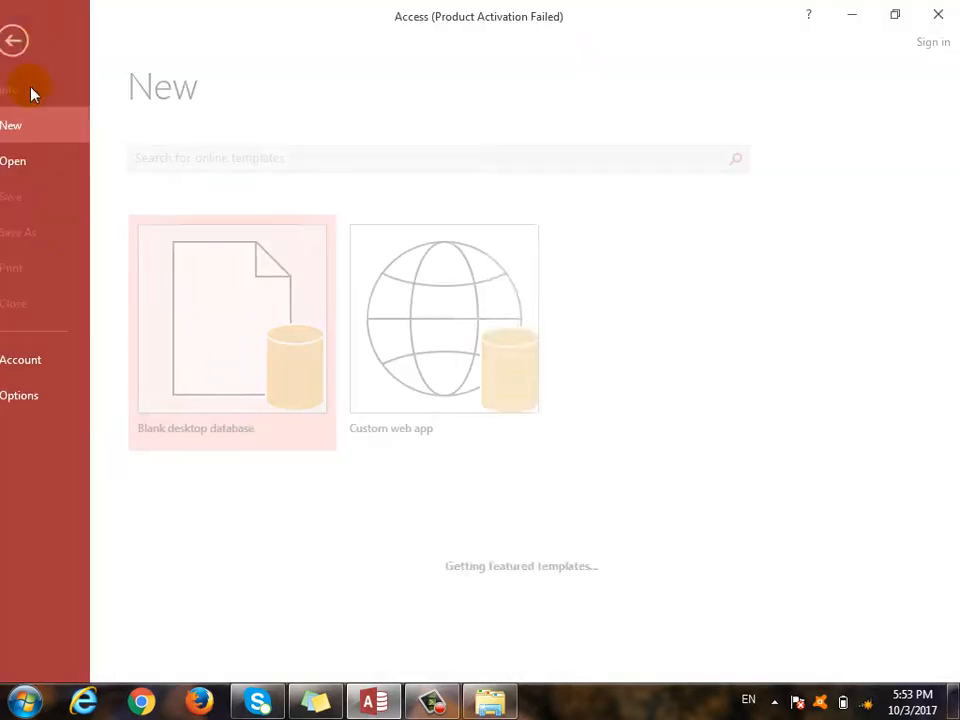
{"action": "left_click", "coordinate": [56, 176]}
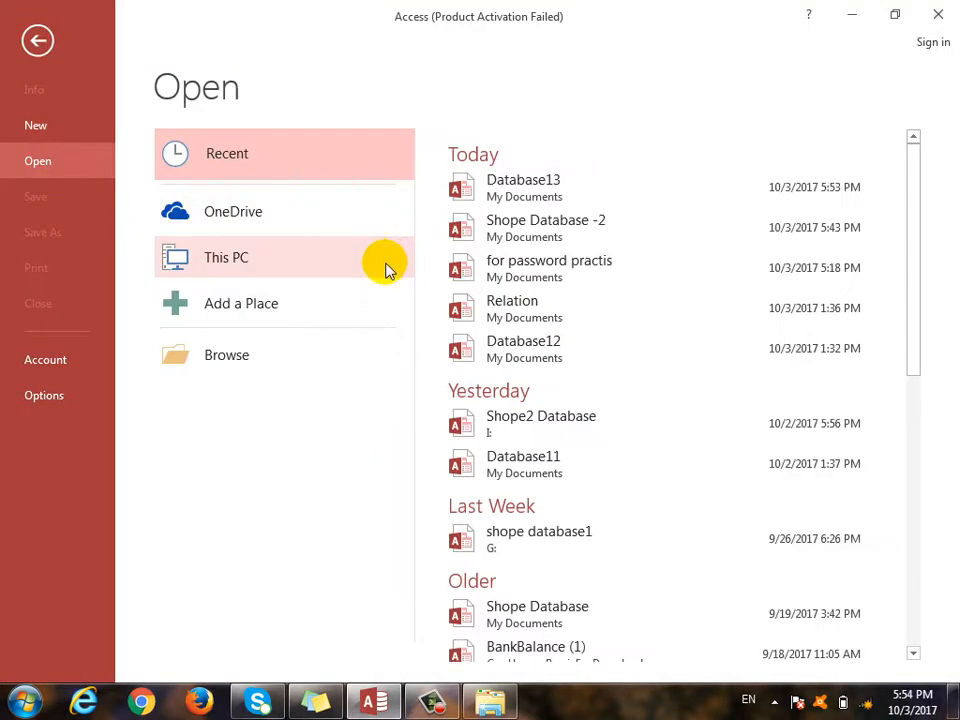
{"action": "left_click", "coordinate": [561, 201]}
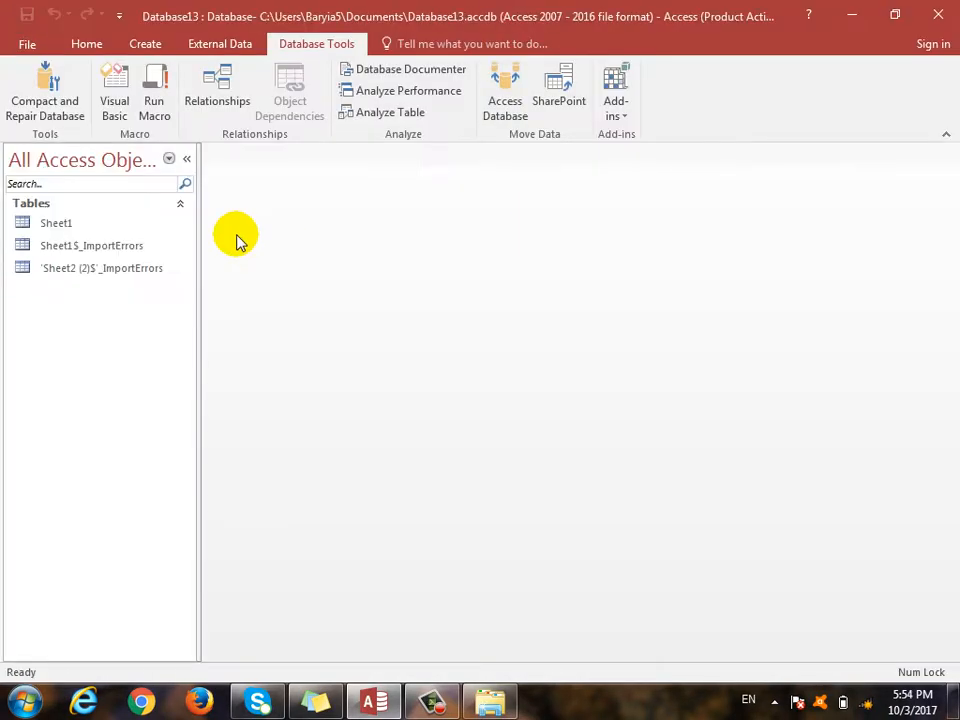
Try to encrypt the normally opened Database13 with a password, and dismiss the message.
{"action": "left_click", "coordinate": [38, 44]}
{"action": "left_click", "coordinate": [210, 350]}
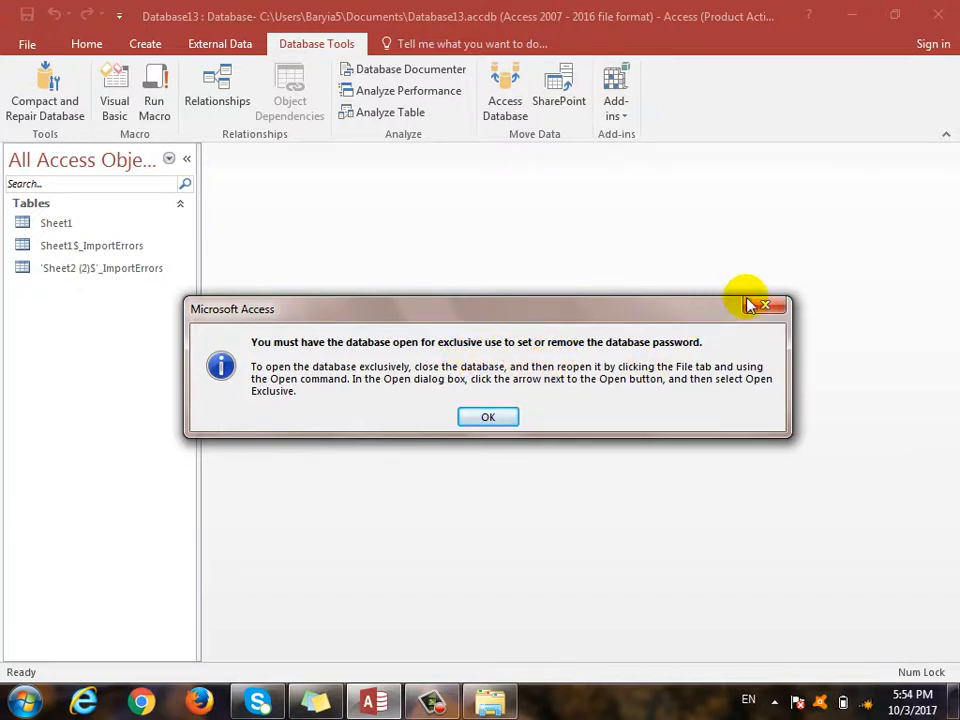
{"action": "key", "text": "Escape"}
Close Database13 and reopen it from the Documents library in Open Exclusive mode.
{"action": "left_click", "coordinate": [30, 46]}
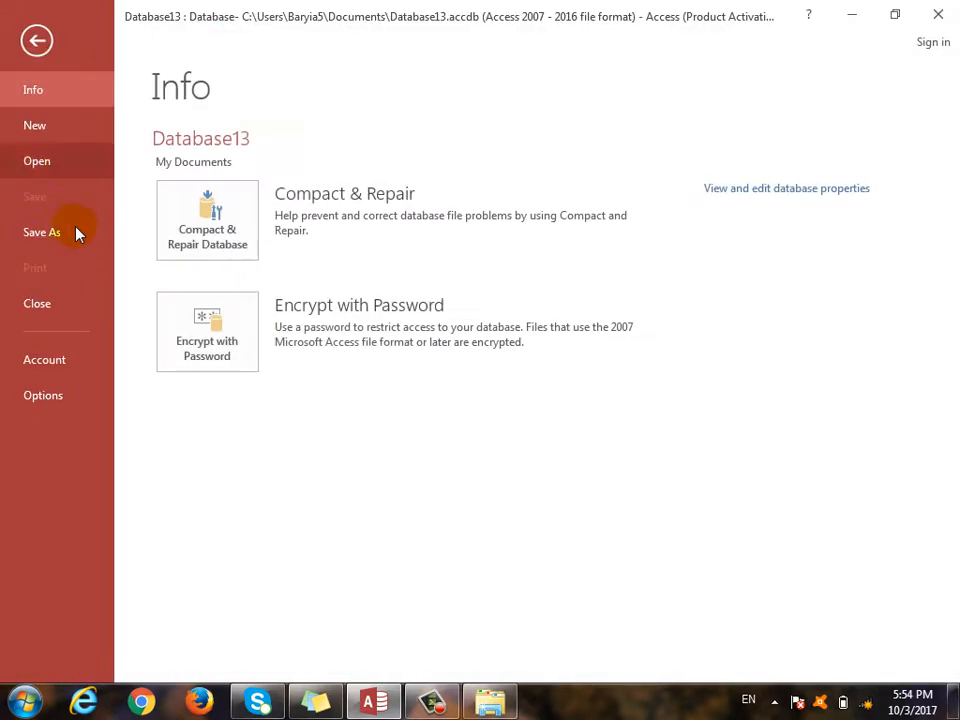
{"action": "left_click", "coordinate": [71, 302]}
{"action": "left_click", "coordinate": [26, 43]}
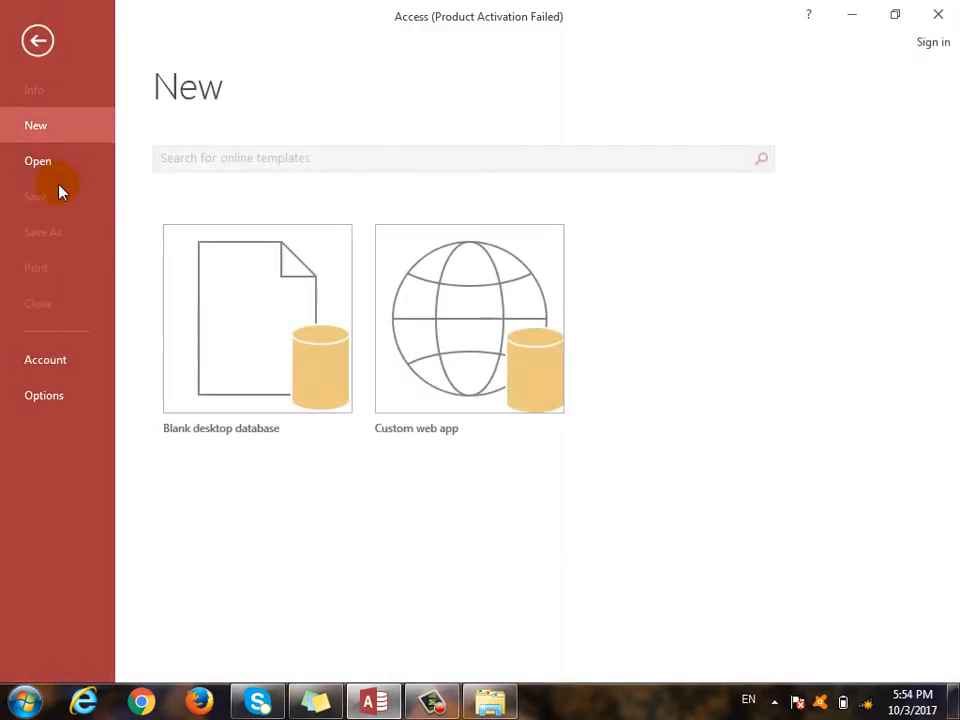
{"action": "left_click", "coordinate": [64, 163]}
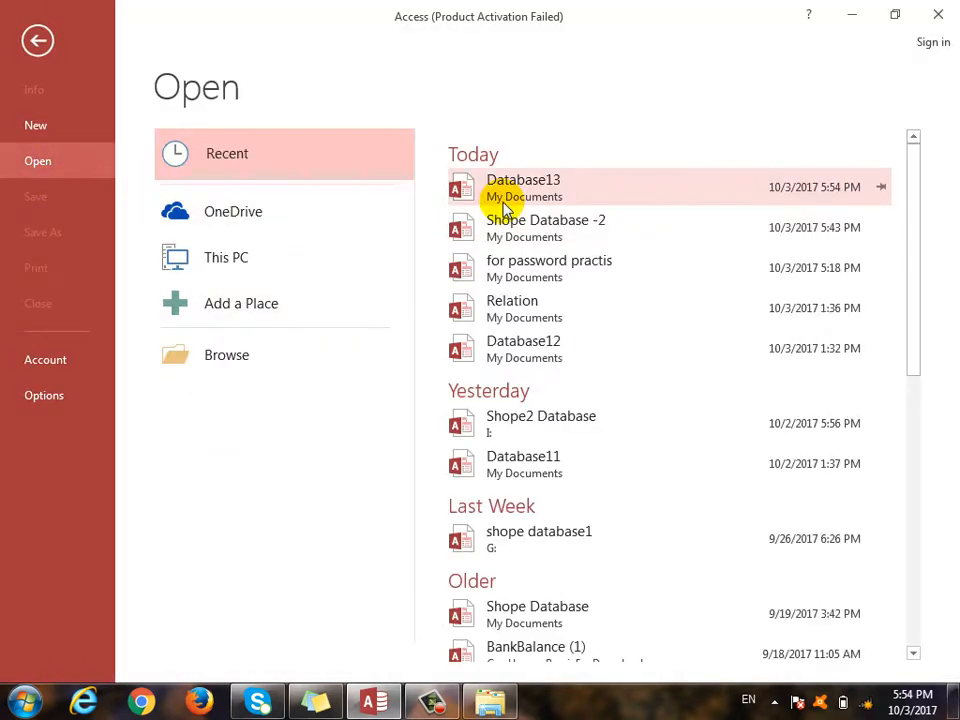
{"action": "left_click", "coordinate": [216, 360]}
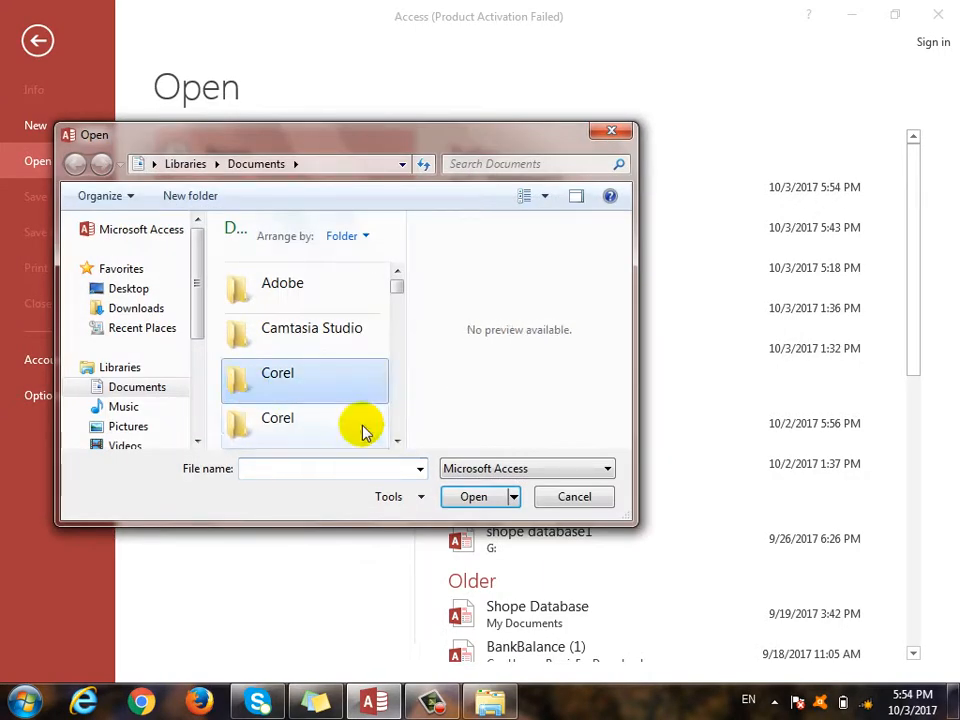
{"action": "key", "text": "d"}
{"action": "scroll", "coordinate": [336, 377], "scroll_direction": "down", "scroll_amount": 3}
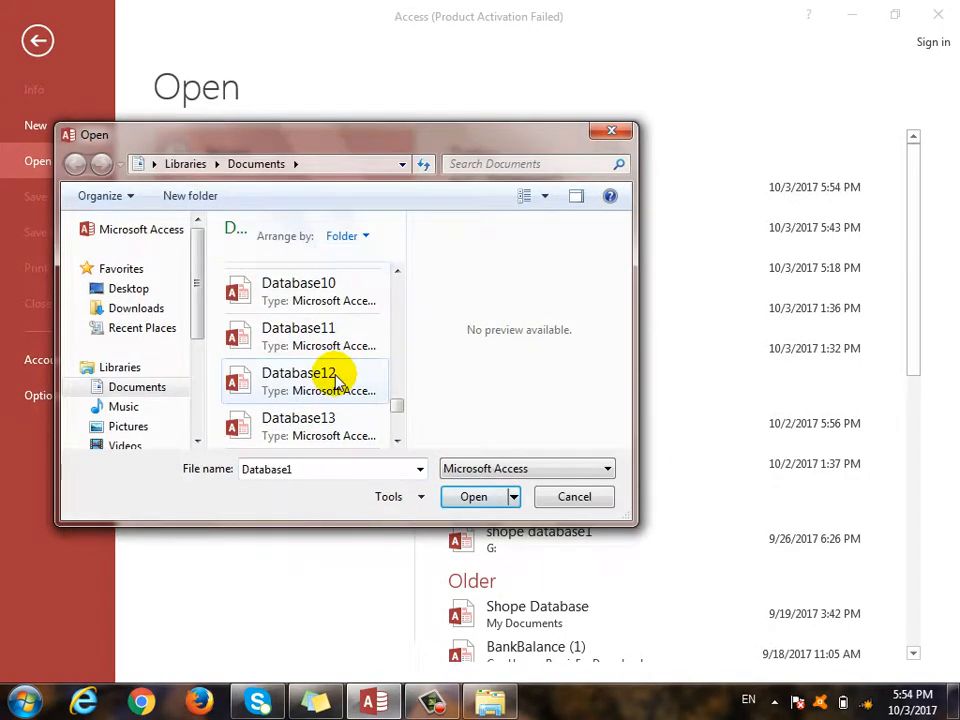
{"action": "left_click", "coordinate": [321, 420]}
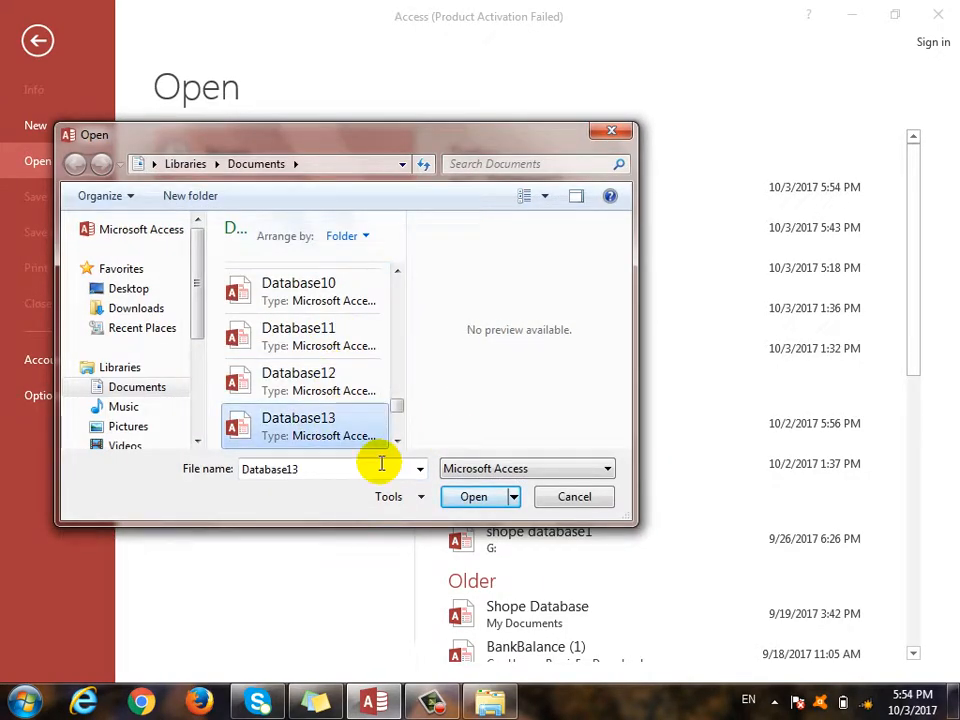
{"action": "left_click", "coordinate": [514, 498]}
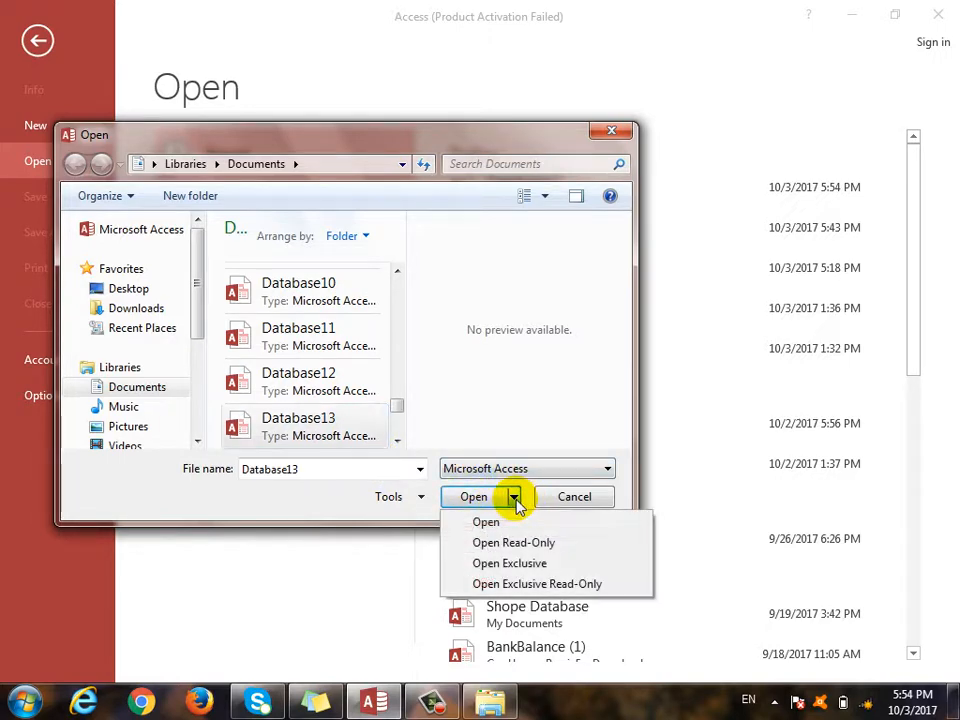
{"action": "left_click", "coordinate": [509, 564]}
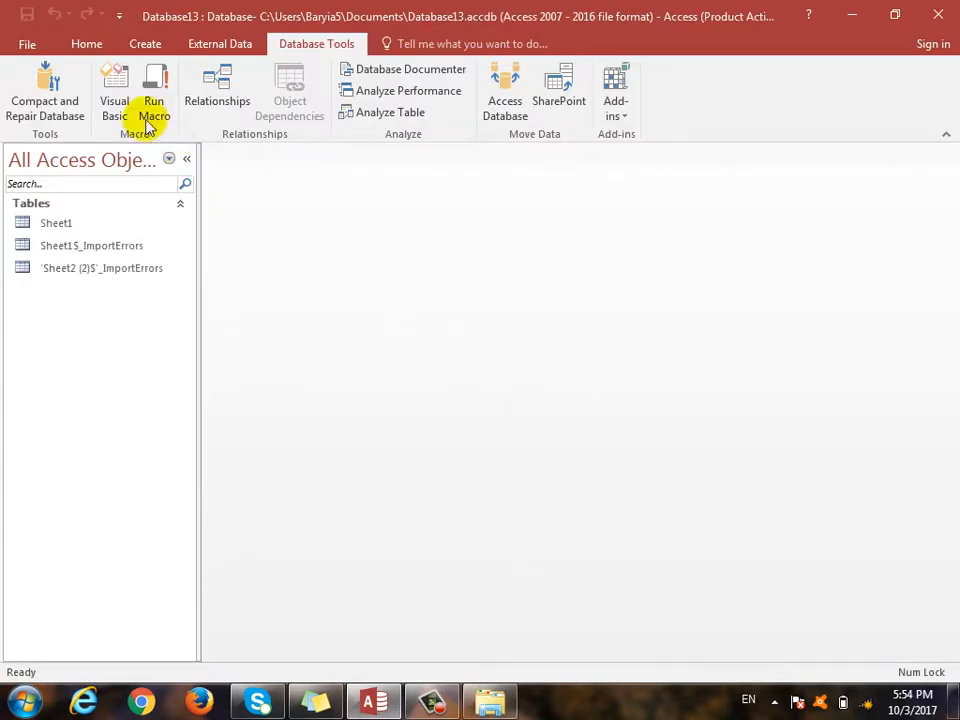
Encrypt Database13 with a password, entering and verifying the database password, and accept the row-level locking notice.
{"action": "left_click", "coordinate": [27, 45]}
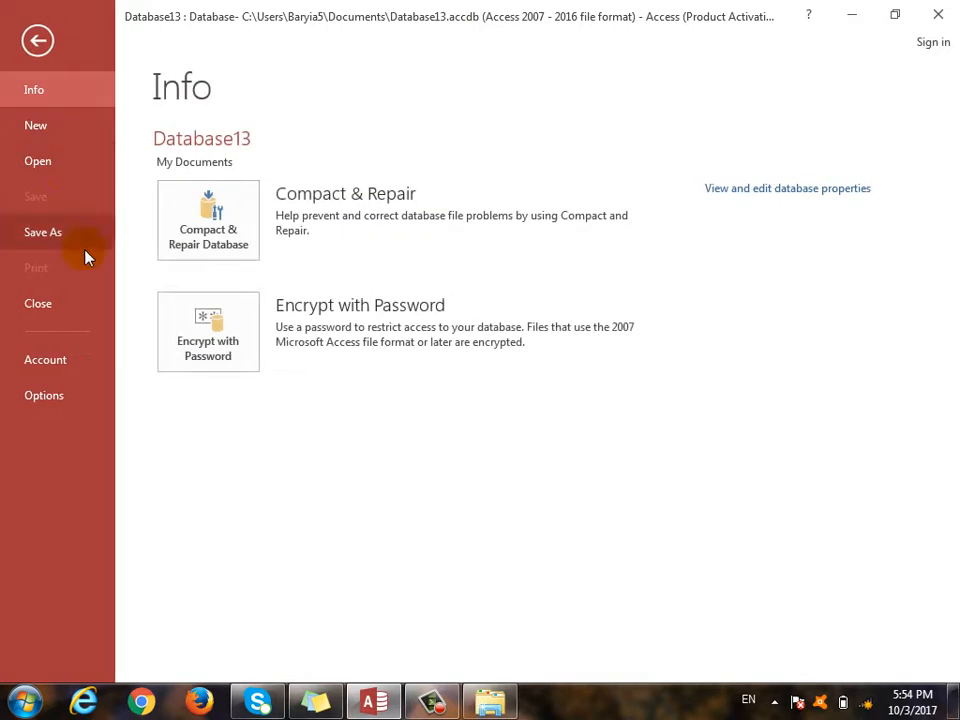
{"action": "left_click", "coordinate": [223, 330]}
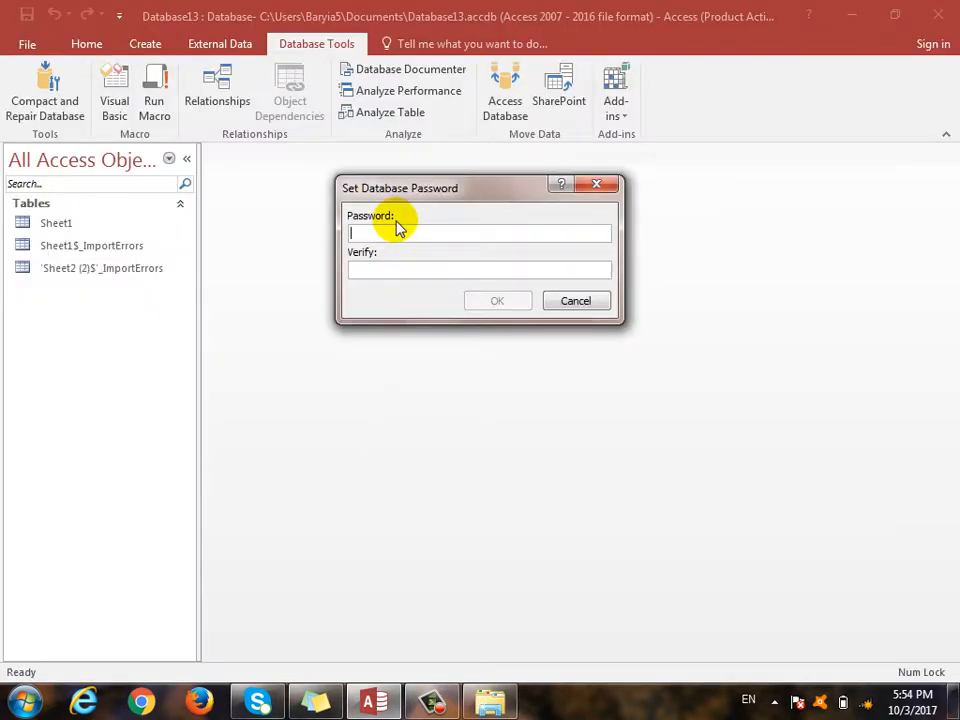
{"action": "type", "text": "1"}
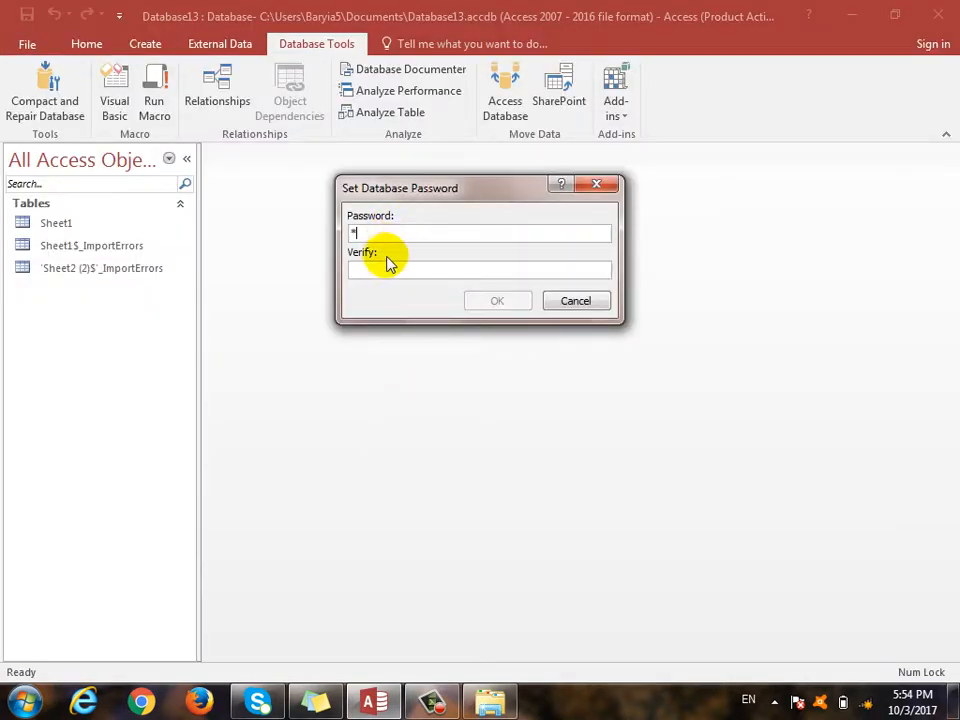
{"action": "left_click", "coordinate": [391, 272]}
{"action": "type", "text": "1"}
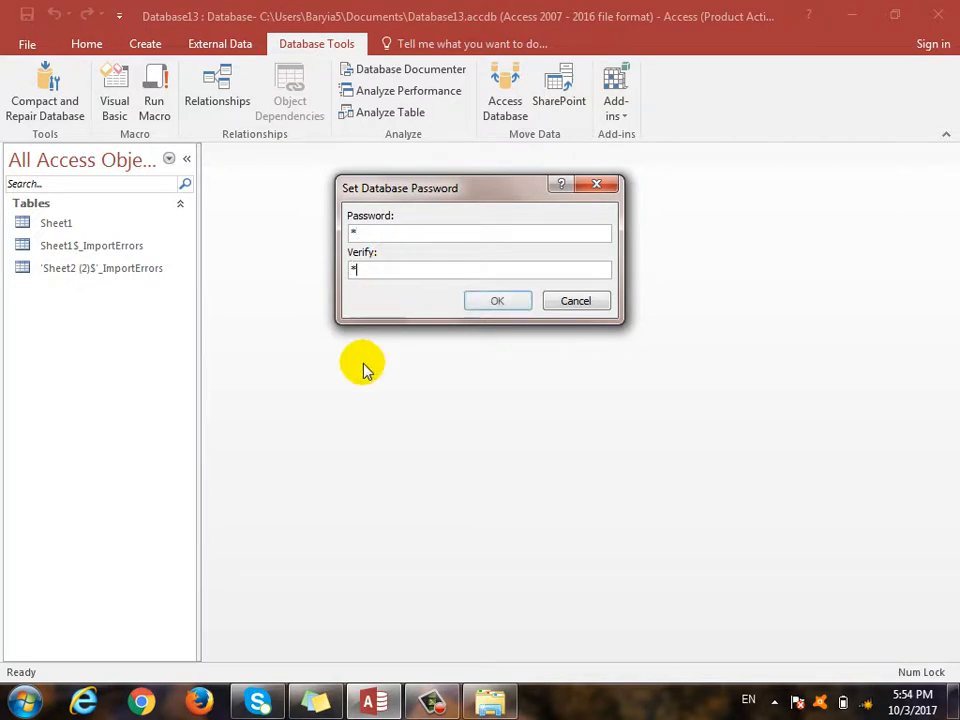
{"action": "left_click", "coordinate": [498, 302]}
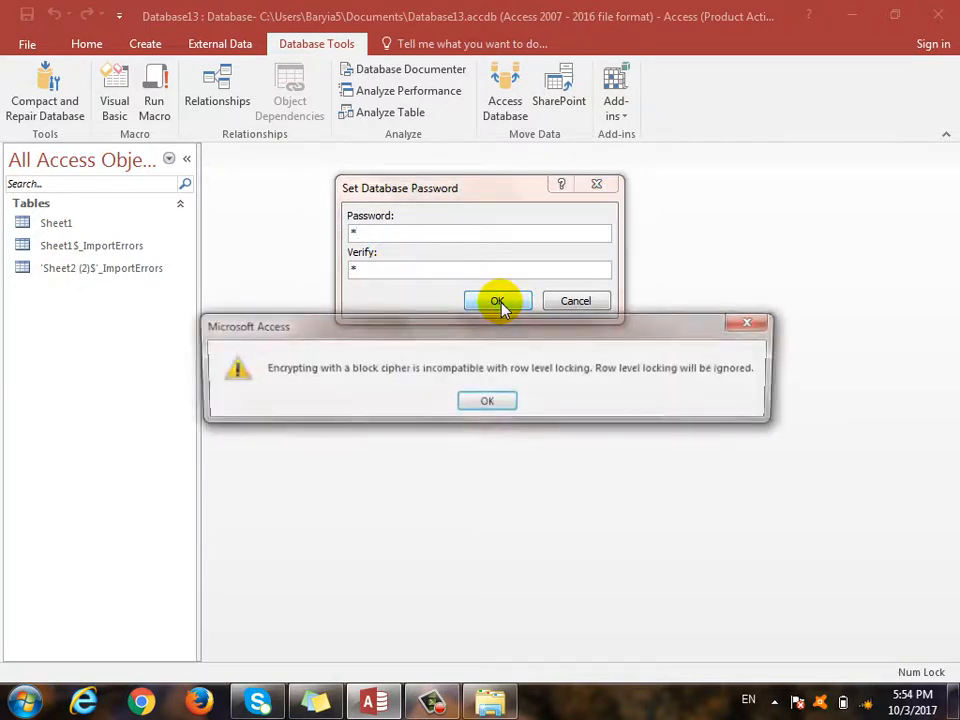
{"action": "left_click", "coordinate": [490, 401]}
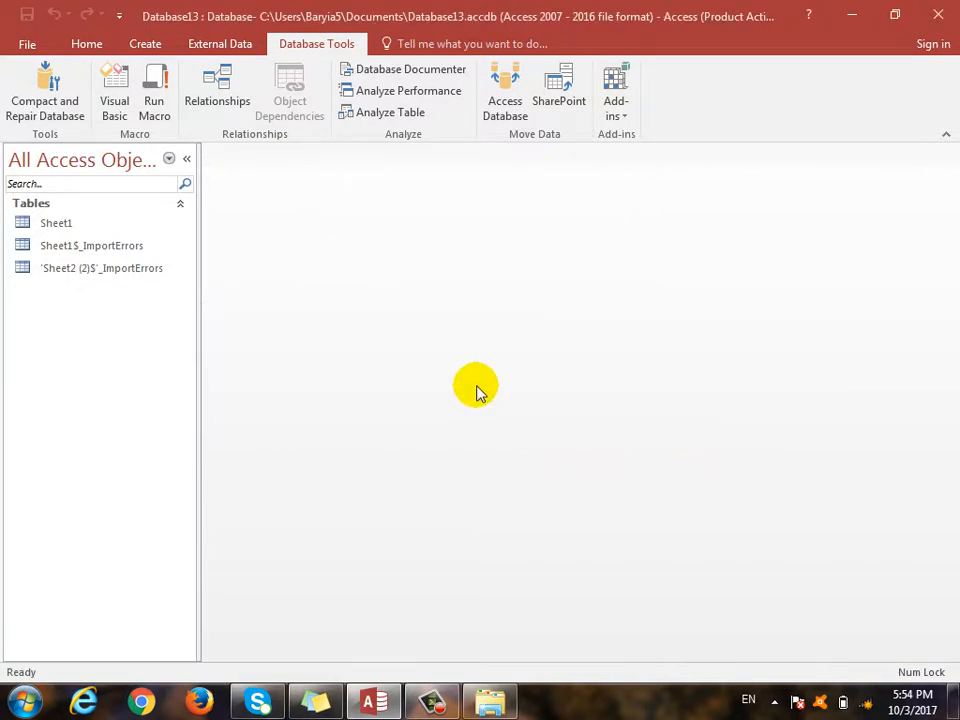
Close Access, reopen Database13 from the Documents library with the database password, and dismiss the activation wizard.
{"action": "left_click", "coordinate": [940, 16]}
{"action": "scroll", "coordinate": [305, 470], "scroll_direction": "down", "scroll_amount": 3}
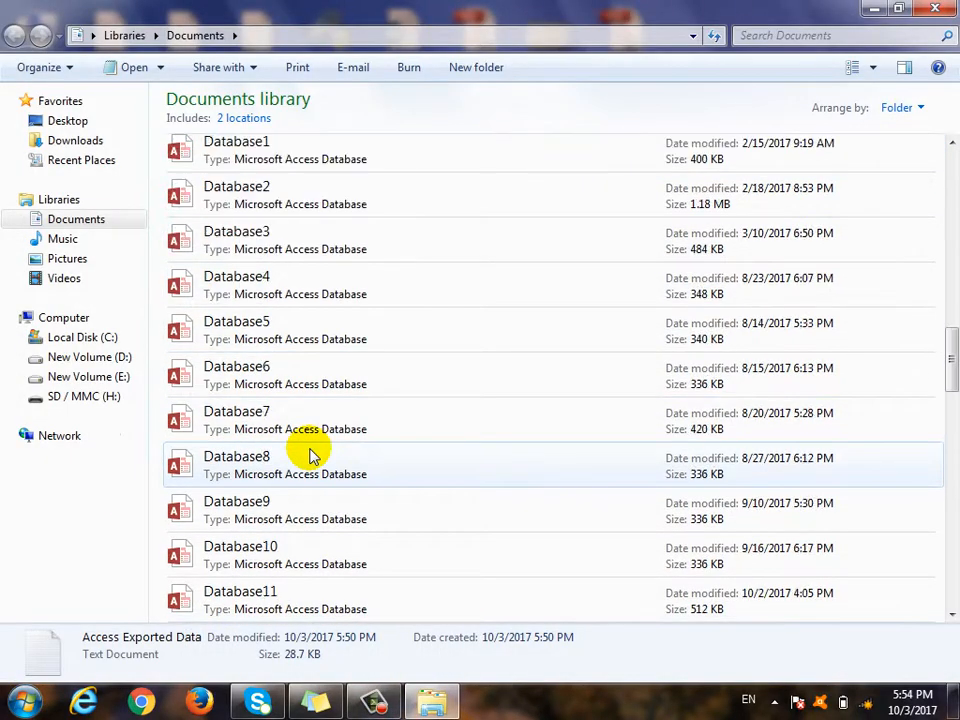
{"action": "scroll", "coordinate": [309, 455], "scroll_direction": "down", "scroll_amount": 3}
{"action": "double_click", "coordinate": [250, 540]}
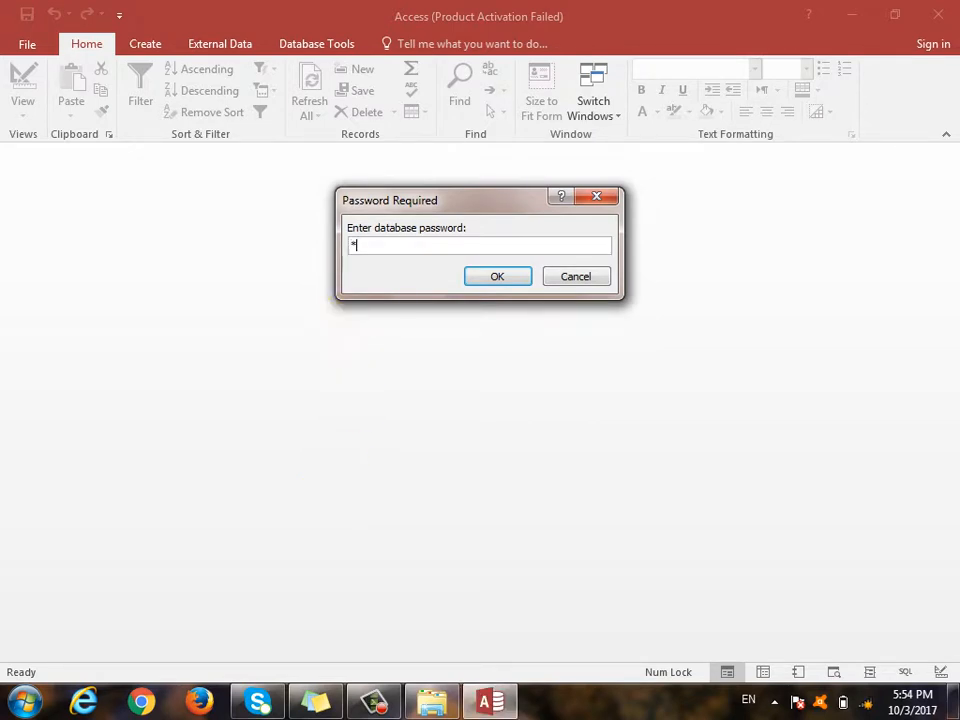
{"action": "left_click", "coordinate": [493, 280]}
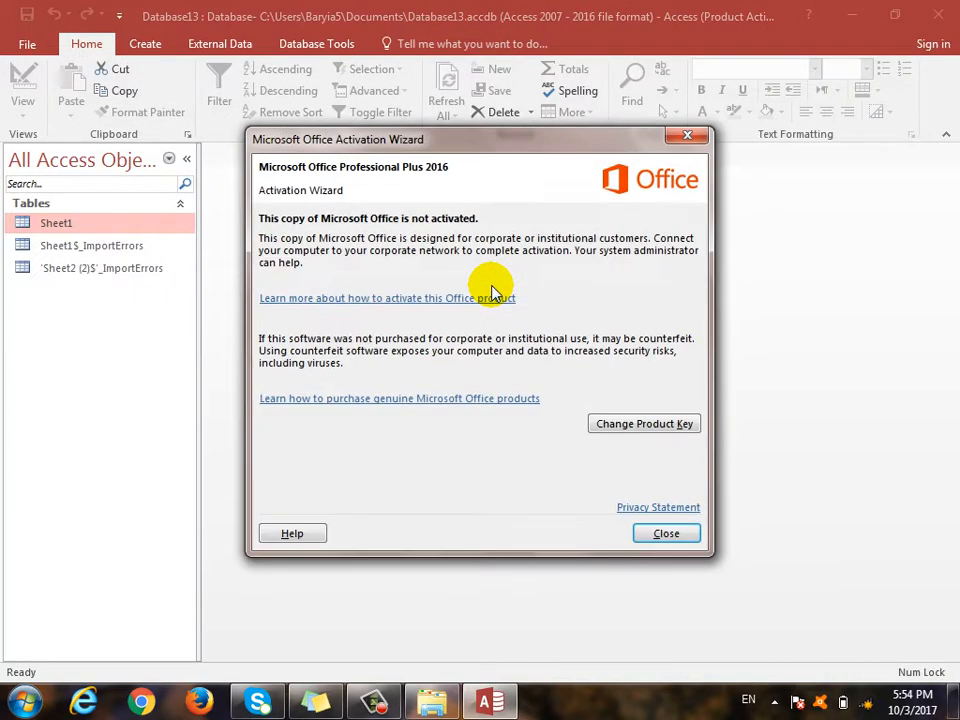
{"action": "left_click", "coordinate": [686, 135]}
Try to decrypt Database13 while it is not open for exclusive use, and dismiss the message.
{"action": "left_click", "coordinate": [26, 46]}
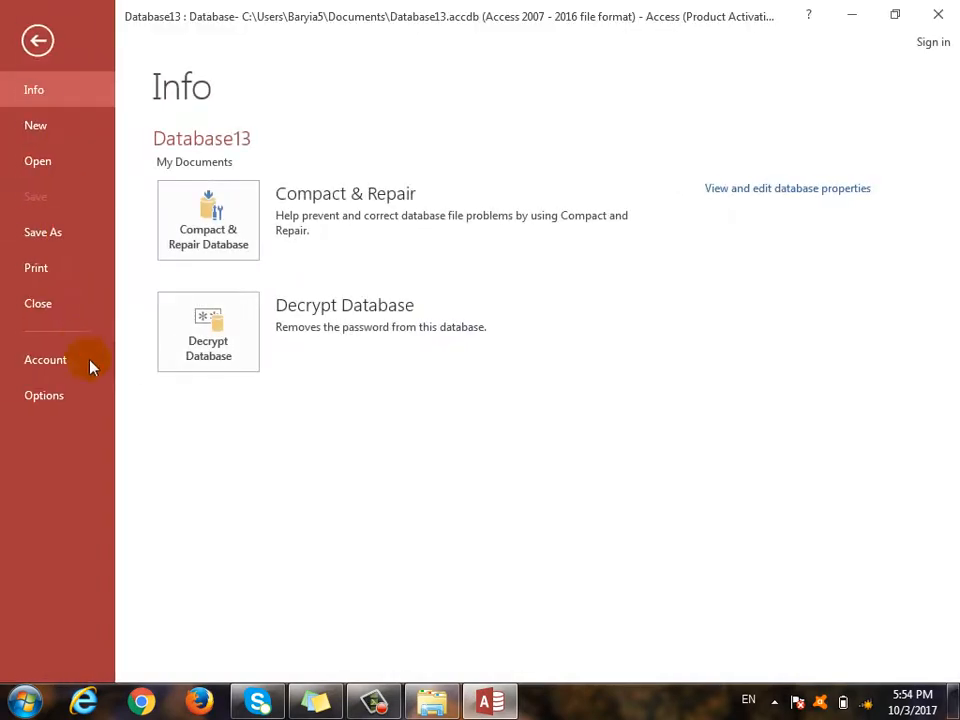
{"action": "left_click", "coordinate": [206, 366]}
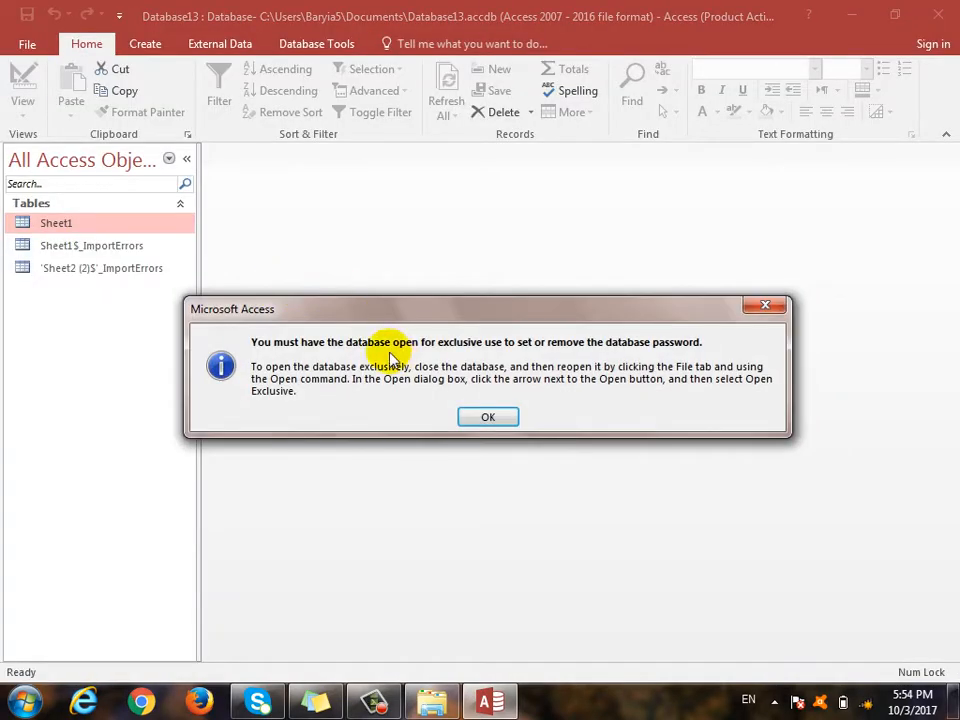
{"action": "left_click", "coordinate": [497, 418]}
Close Database13 and reopen it from the Documents library in Open Exclusive mode, entering the database password.
{"action": "left_click", "coordinate": [24, 45]}
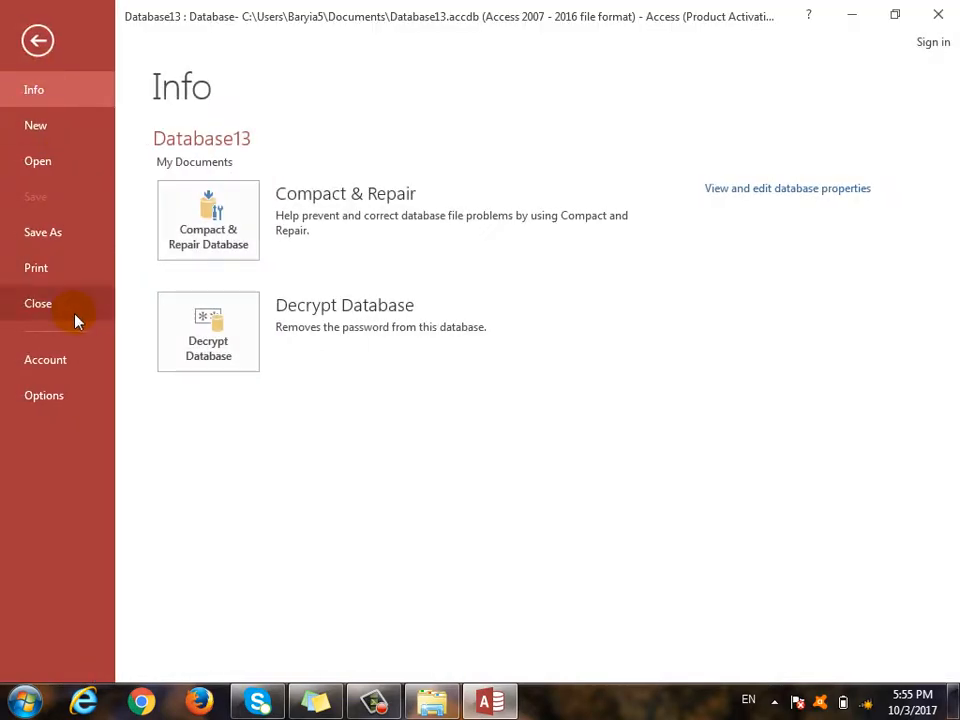
{"action": "left_click", "coordinate": [70, 308]}
{"action": "left_click", "coordinate": [36, 50]}
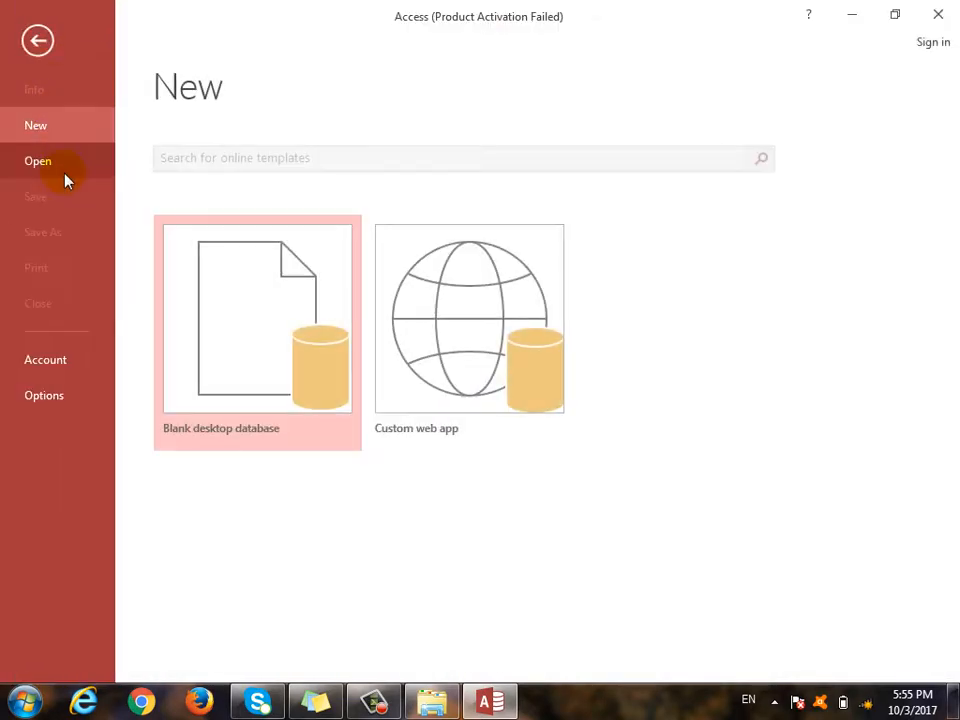
{"action": "left_click", "coordinate": [62, 168]}
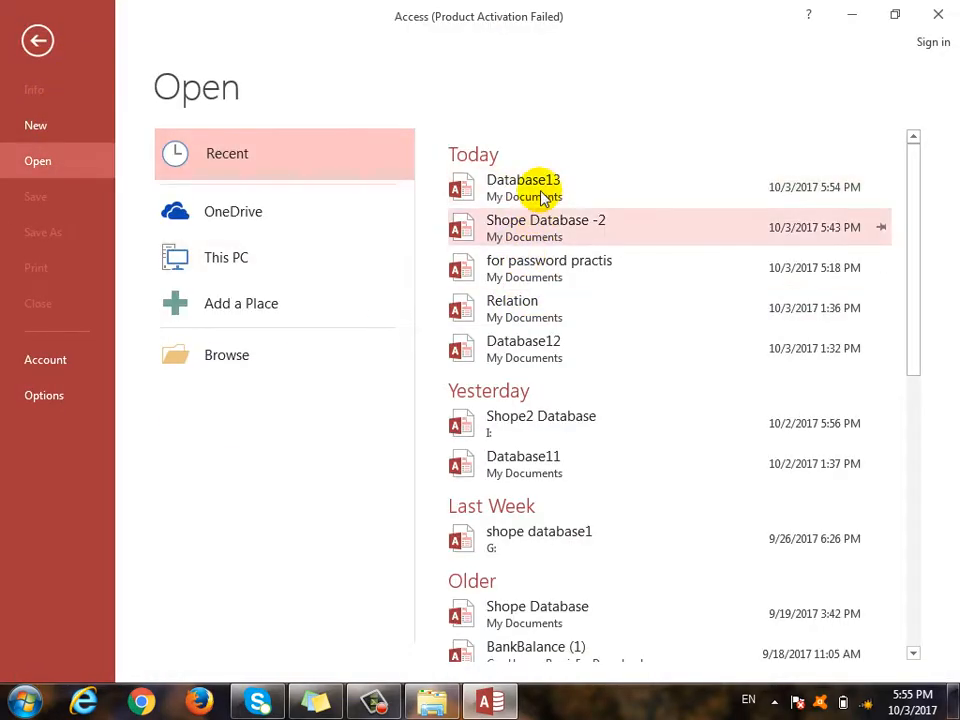
{"action": "left_click", "coordinate": [246, 366]}
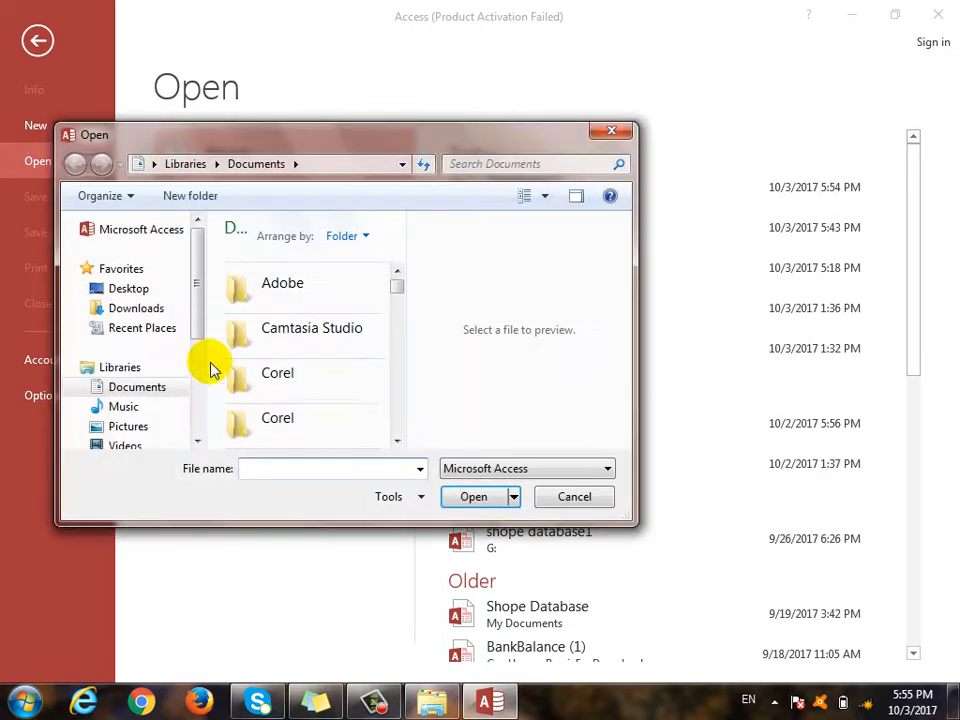
{"action": "left_click", "coordinate": [330, 376]}
{"action": "key", "text": "d"}
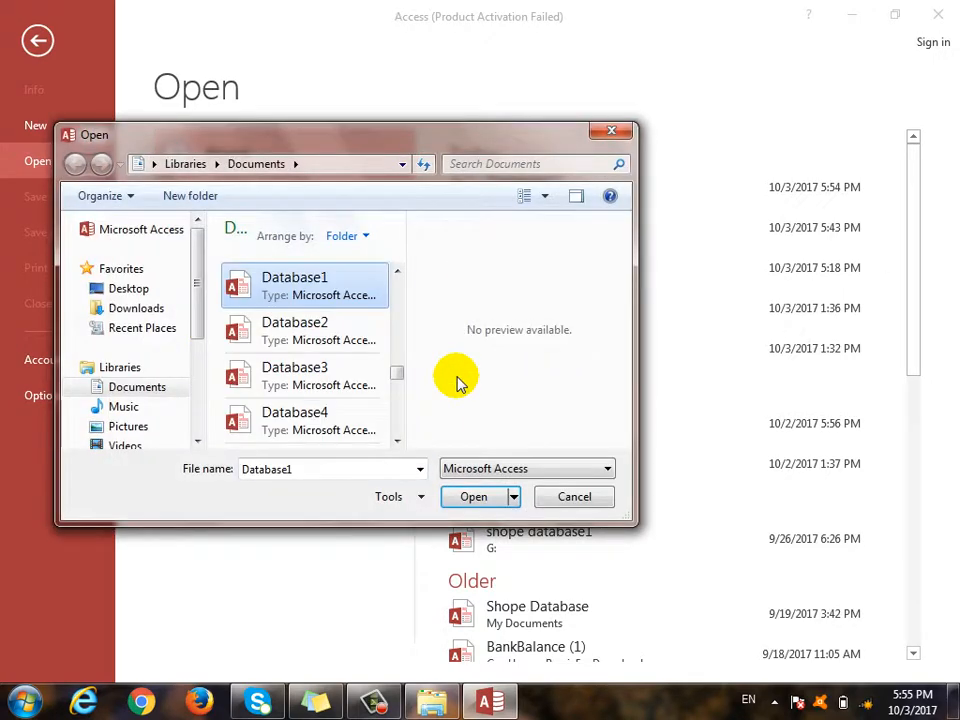
{"action": "scroll", "coordinate": [355, 368], "scroll_direction": "down", "scroll_amount": 2}
{"action": "scroll", "coordinate": [350, 370], "scroll_direction": "down", "scroll_amount": 1}
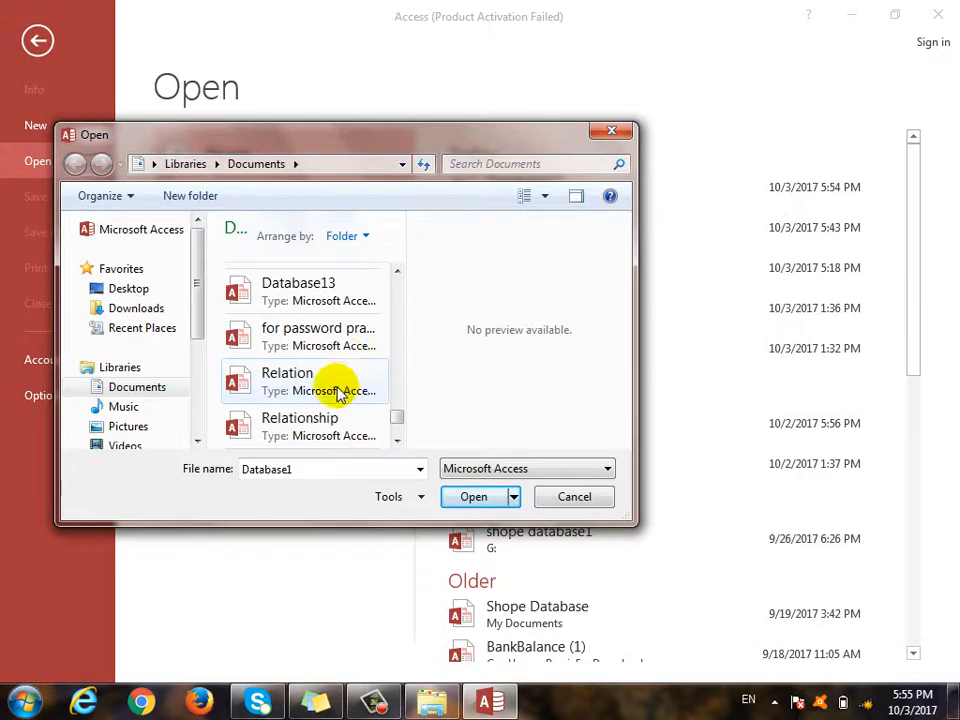
{"action": "left_click", "coordinate": [268, 281]}
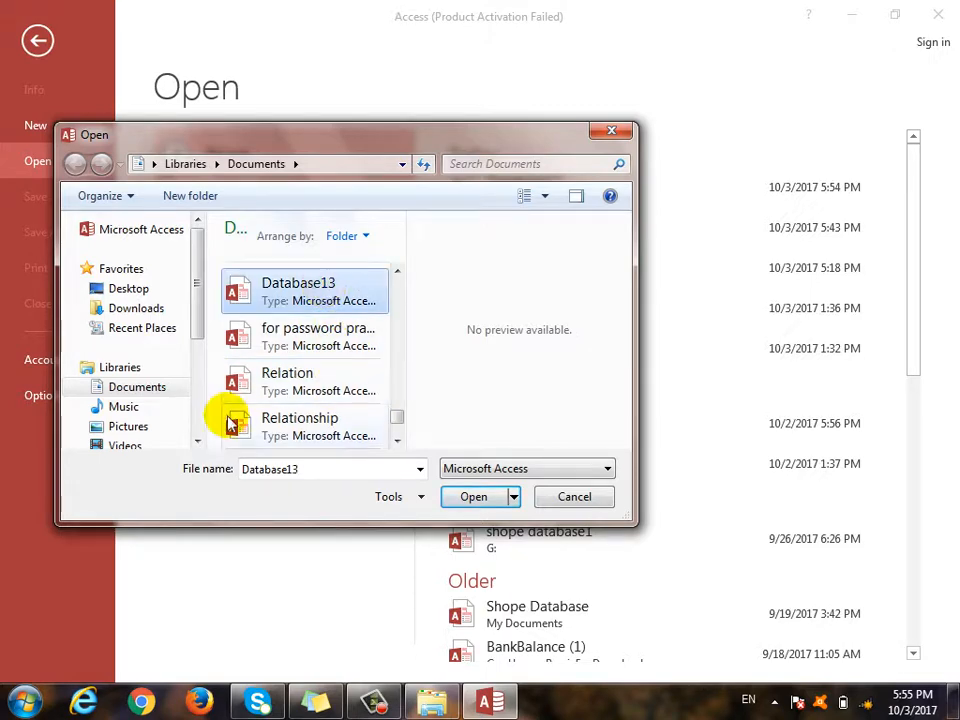
{"action": "left_click", "coordinate": [513, 497]}
{"action": "left_click", "coordinate": [525, 566]}
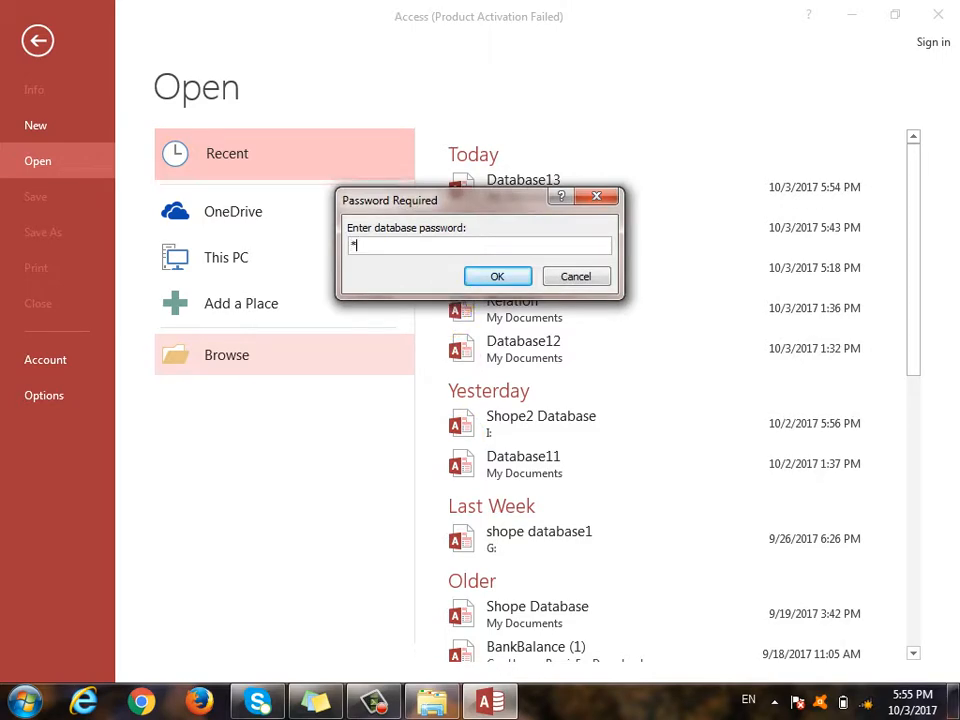
{"action": "key", "text": "Return"}
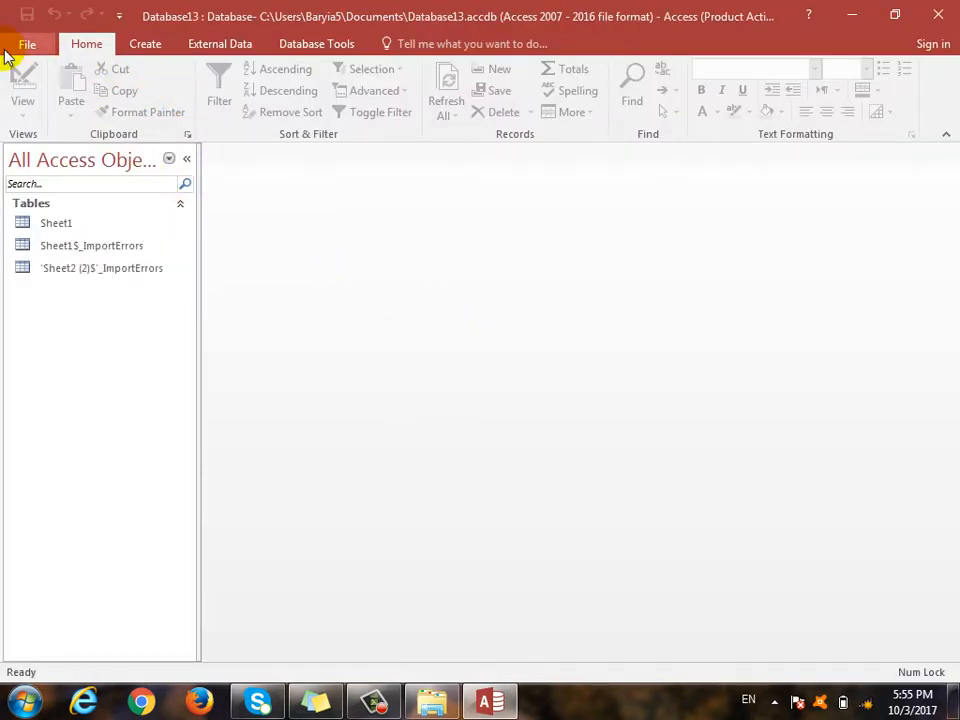
Decrypt Database13 using its database password, reopen it from the Documents library, and dismiss the activation wizard.
{"action": "left_click", "coordinate": [12, 48]}
{"action": "left_click", "coordinate": [208, 336]}
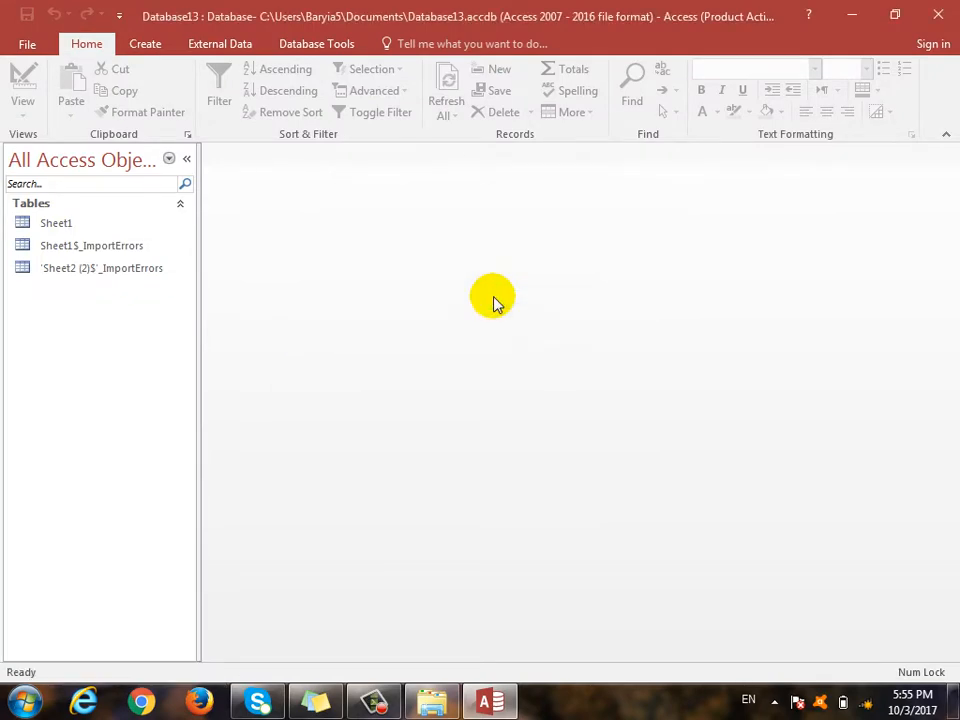
{"action": "left_click", "coordinate": [938, 14]}
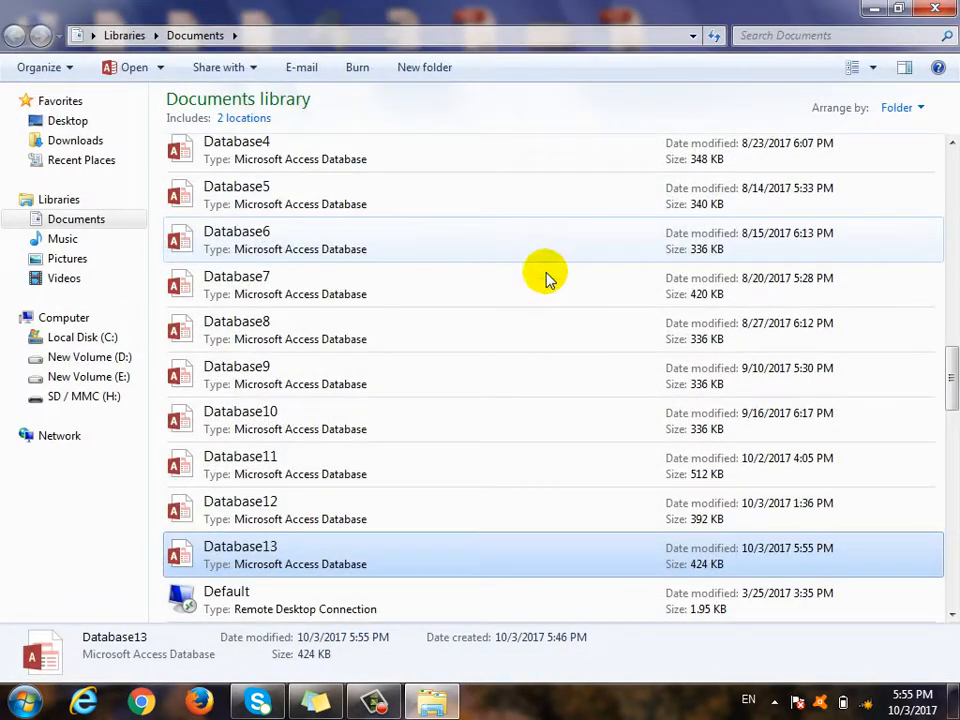
{"action": "double_click", "coordinate": [186, 561]}
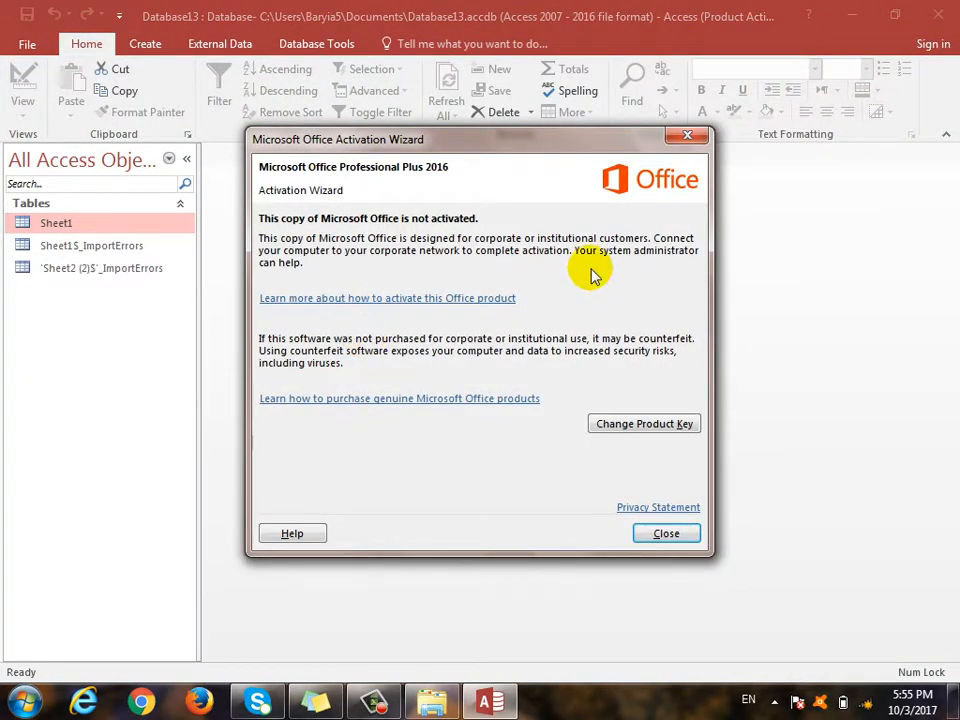
{"action": "left_click", "coordinate": [687, 135]}
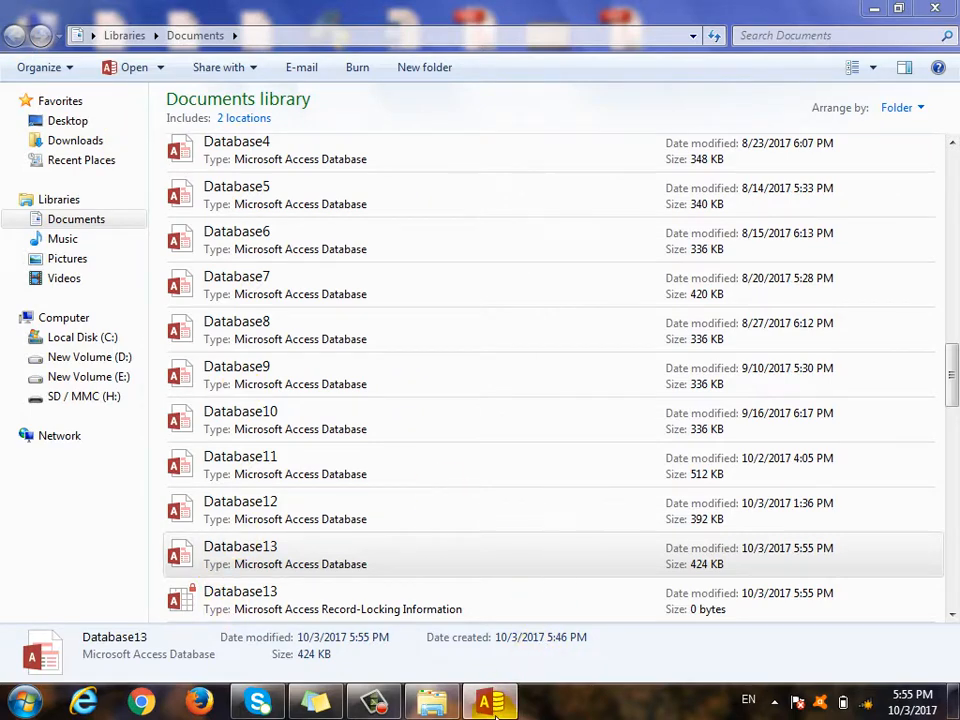
Return to Access, examine the Display Form choices in the current database options, and cancel the options dialog.
{"action": "left_click", "coordinate": [497, 703]}
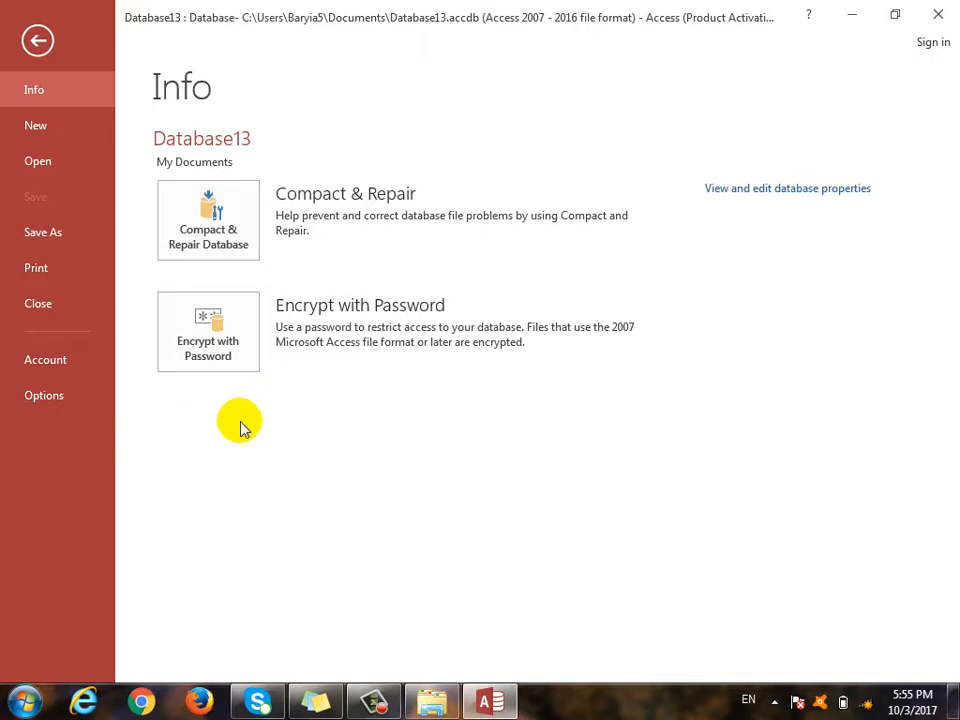
{"action": "left_click", "coordinate": [68, 410]}
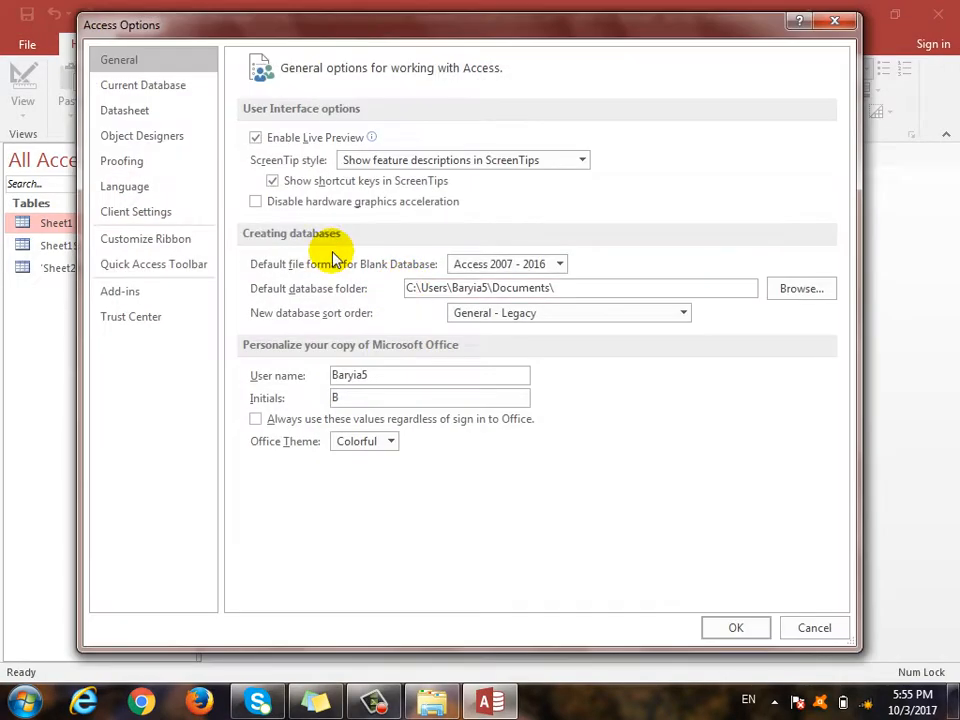
{"action": "left_click", "coordinate": [161, 93]}
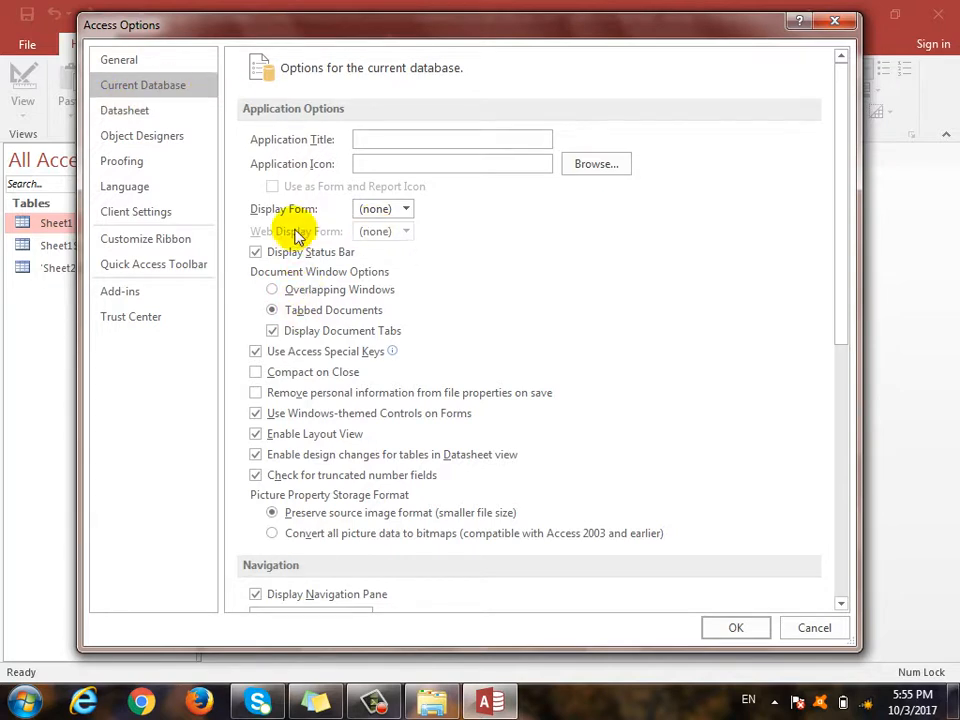
{"action": "left_click", "coordinate": [403, 209]}
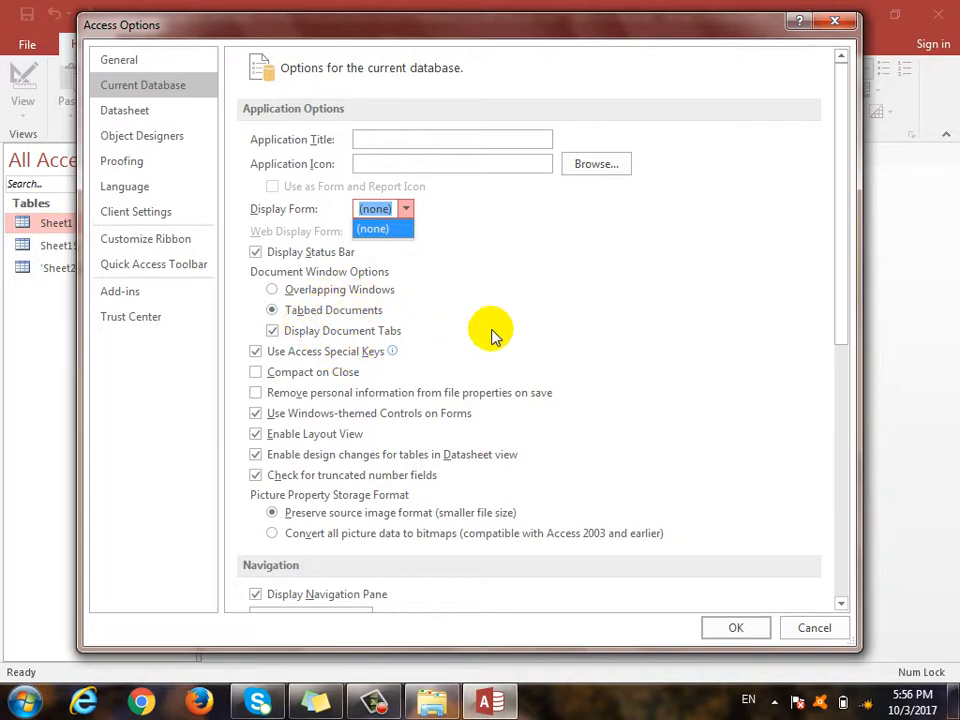
{"action": "left_click", "coordinate": [805, 626]}
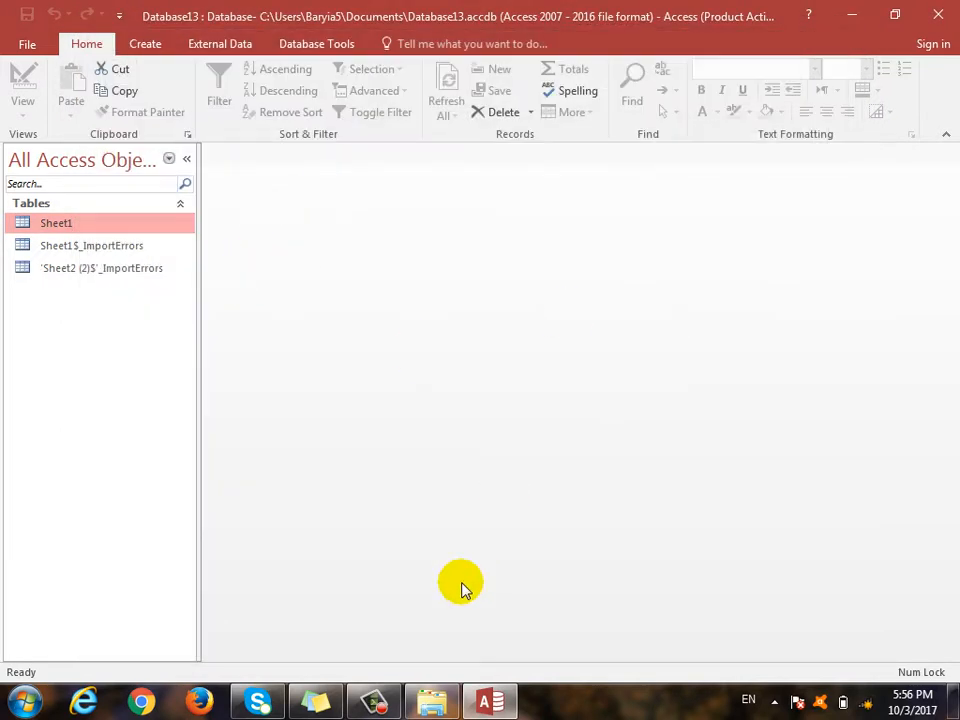